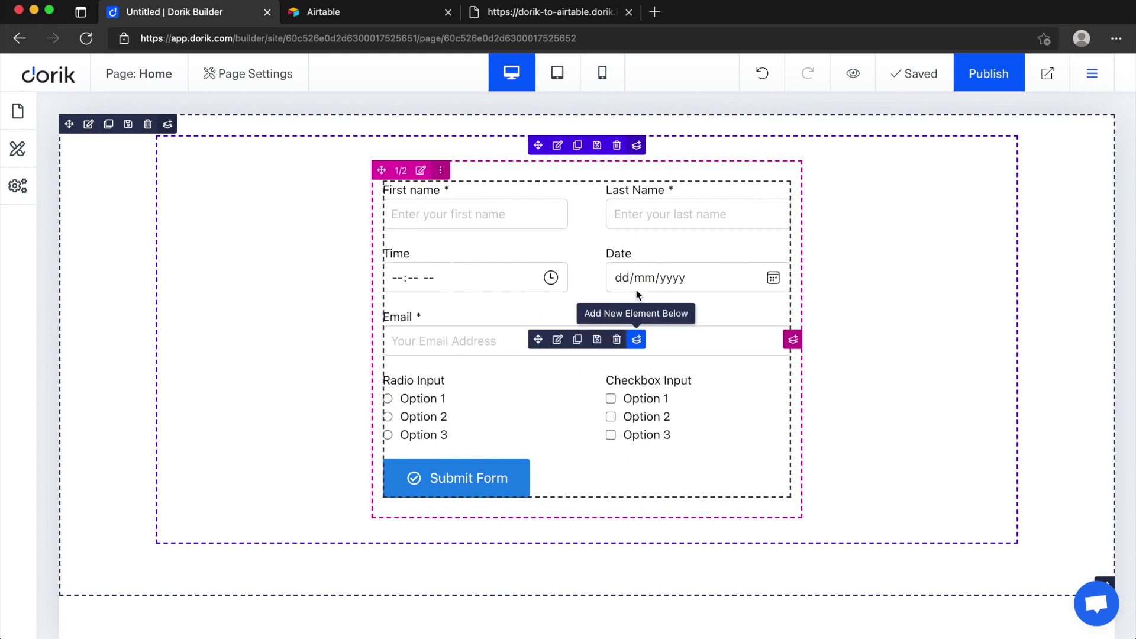
Step: Open the Custom Form settings panel, showing the First name field's type, label, placeholder and 50% width
{"action": "left_click", "coordinate": [392, 38]}
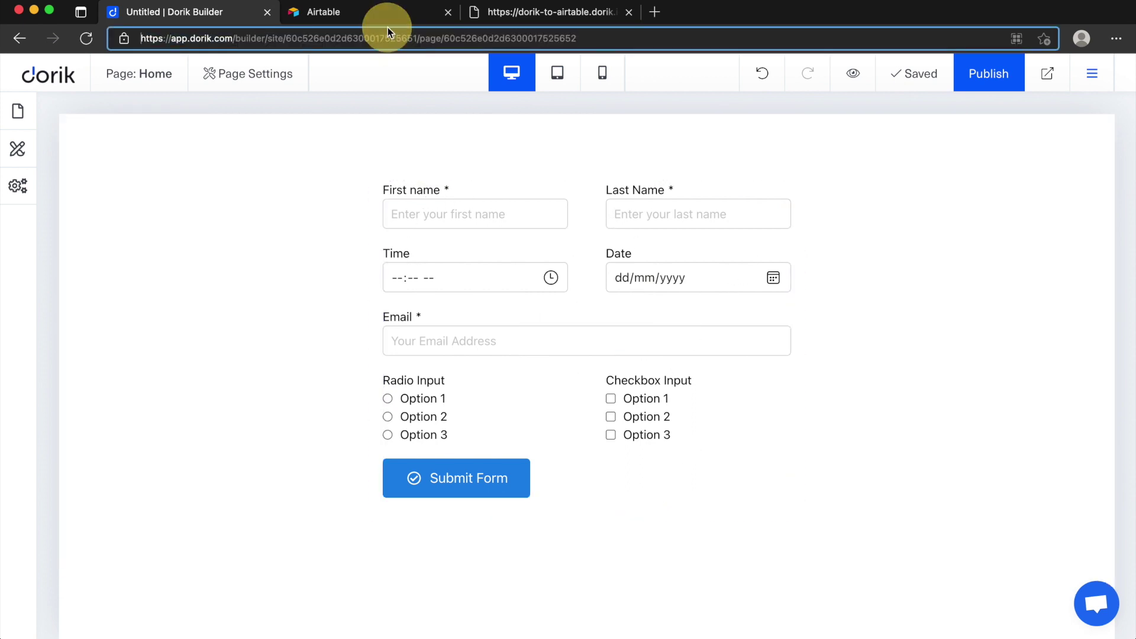
{"action": "left_click", "coordinate": [365, 23]}
{"action": "left_click", "coordinate": [204, 16]}
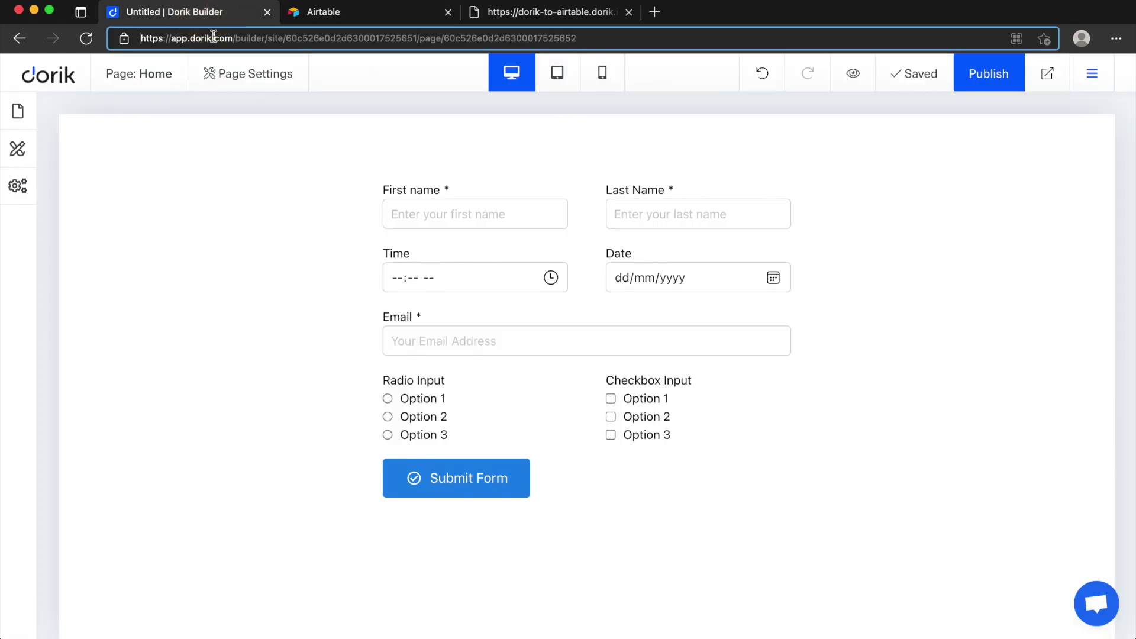
{"action": "left_click", "coordinate": [561, 339]}
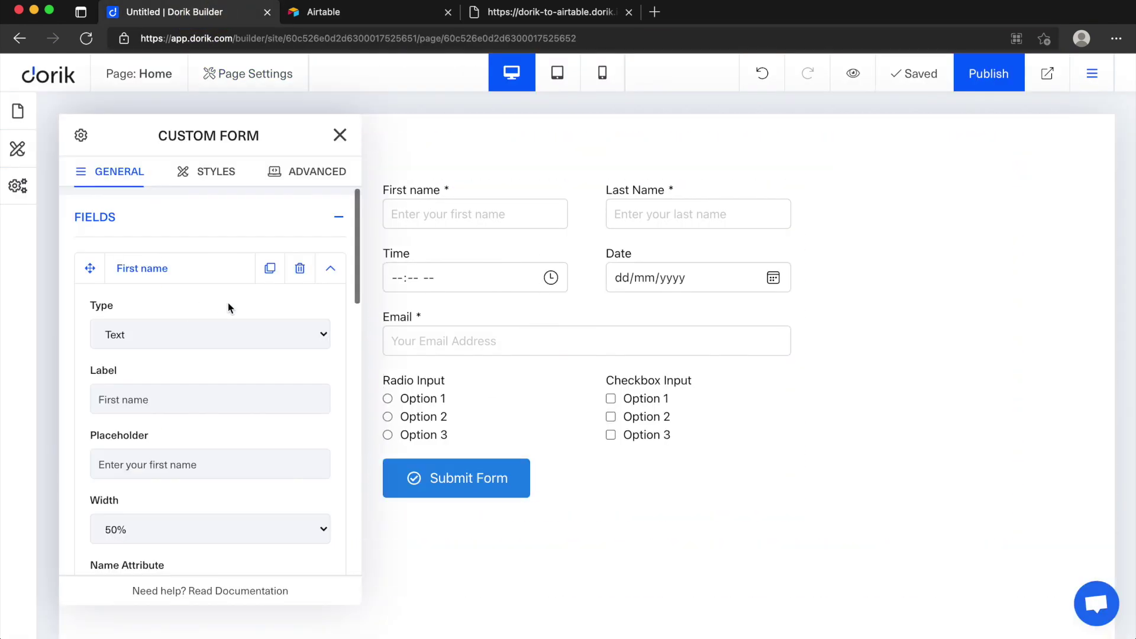
Step: Collapse the First name field's settings to show the form's full field list
{"action": "scroll", "coordinate": [229, 304], "scroll_direction": "down", "scroll_amount": 1}
{"action": "scroll", "coordinate": [283, 273], "scroll_direction": "up", "scroll_amount": 1}
{"action": "left_click", "coordinate": [330, 268]}
{"action": "scroll", "coordinate": [166, 383], "scroll_direction": "down", "scroll_amount": 5}
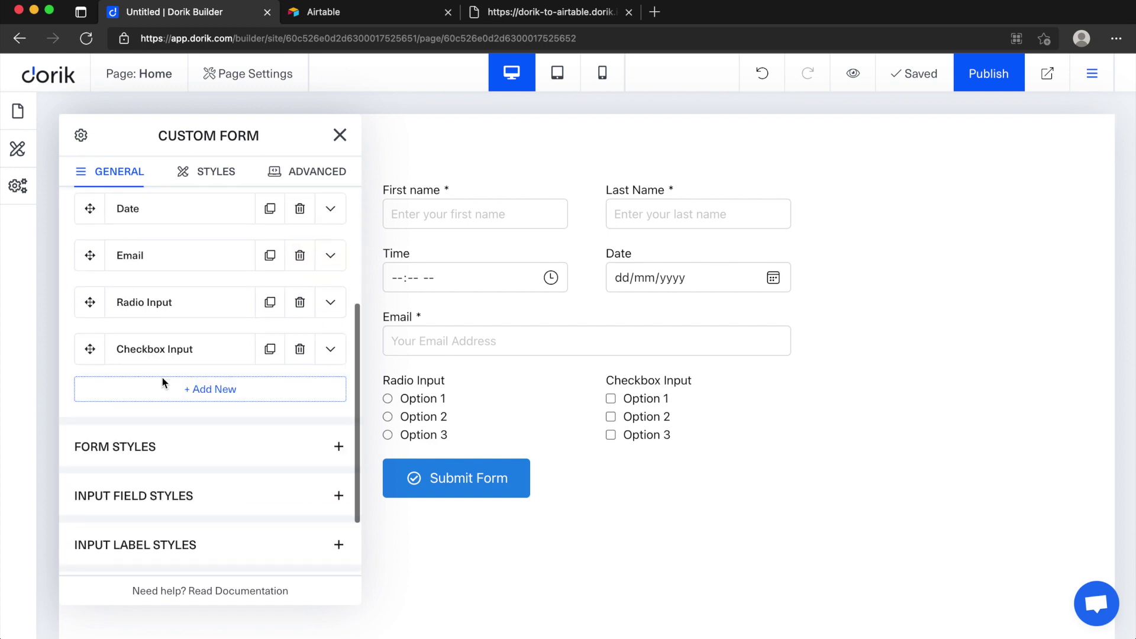
{"action": "scroll", "coordinate": [195, 350], "scroll_direction": "up", "scroll_amount": 2}
{"action": "scroll", "coordinate": [207, 403], "scroll_direction": "down", "scroll_amount": 2}
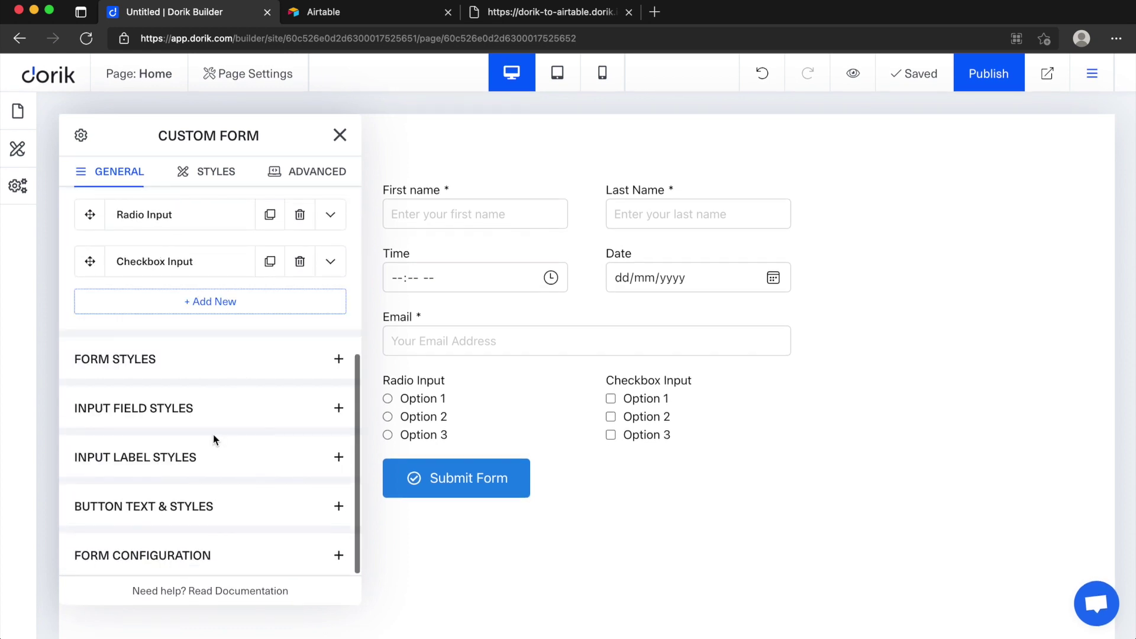
Step: Review Form Configuration's Send To (Airtable), API Key, Table Name and Base ID, then close the panel
{"action": "left_click", "coordinate": [261, 561]}
{"action": "scroll", "coordinate": [142, 294], "scroll_direction": "down", "scroll_amount": 2}
{"action": "scroll", "coordinate": [157, 294], "scroll_direction": "up", "scroll_amount": 2}
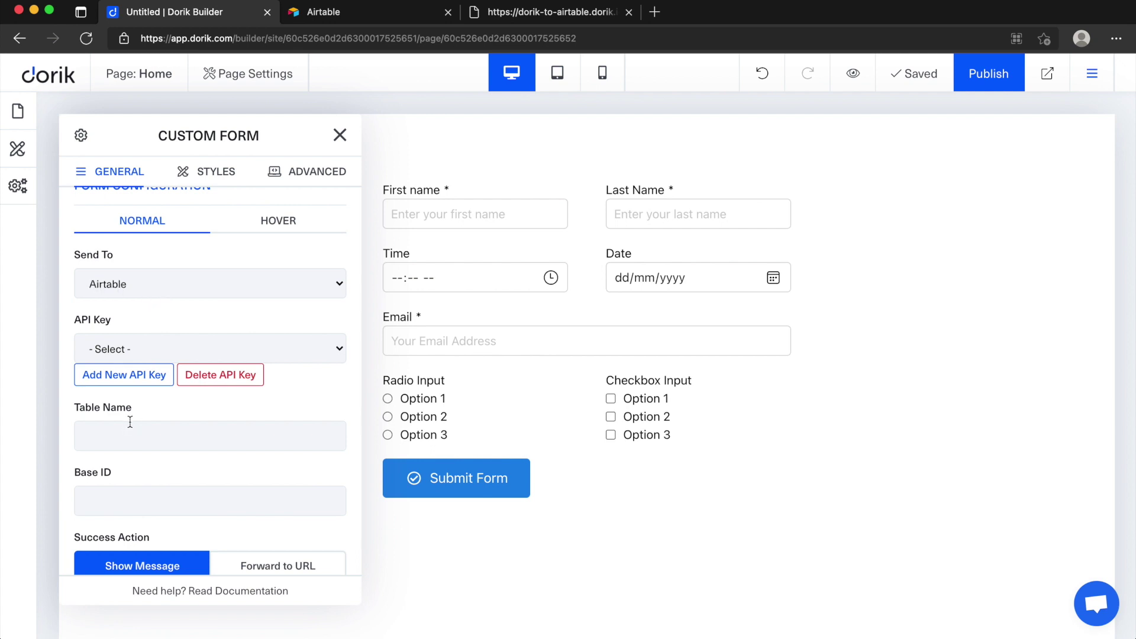
{"action": "scroll", "coordinate": [185, 412], "scroll_direction": "down", "scroll_amount": 1}
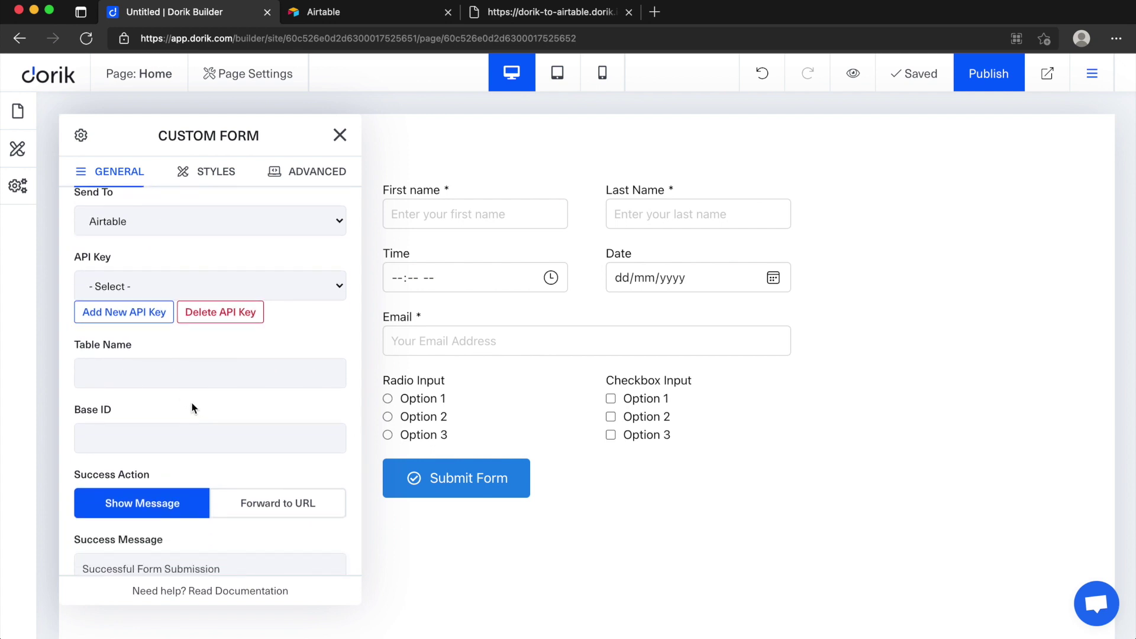
{"action": "left_click", "coordinate": [159, 312]}
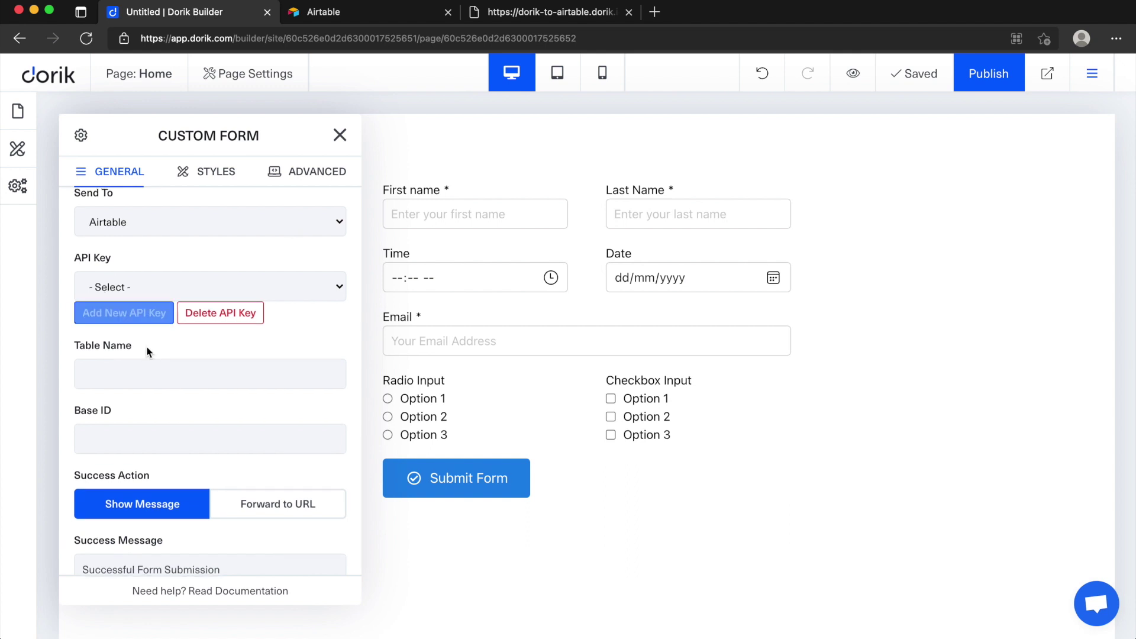
{"action": "scroll", "coordinate": [175, 369], "scroll_direction": "down", "scroll_amount": 1}
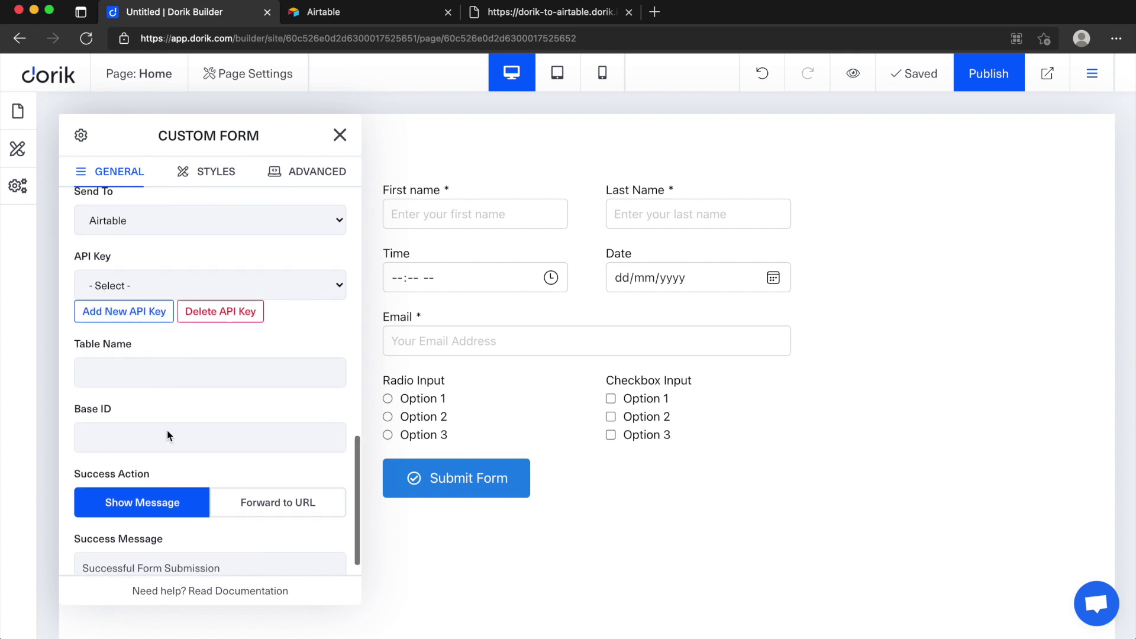
{"action": "left_click", "coordinate": [346, 143]}
Step: Create a new blank Airtable base from scratch and name it dorik-cf
{"action": "left_click", "coordinate": [332, 18]}
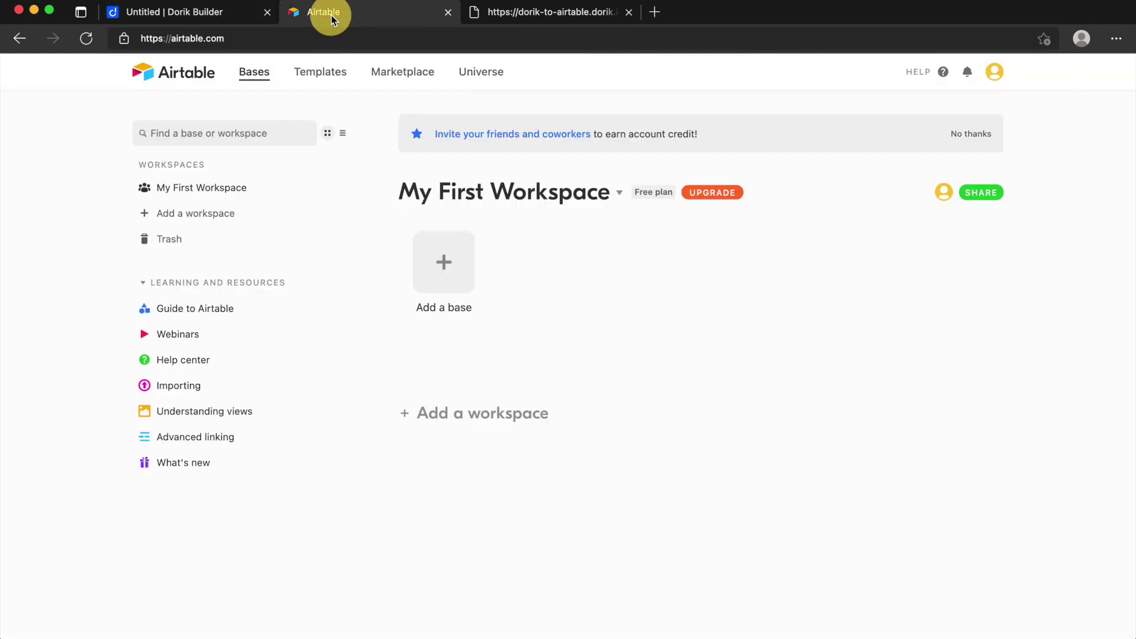
{"action": "left_click", "coordinate": [448, 275]}
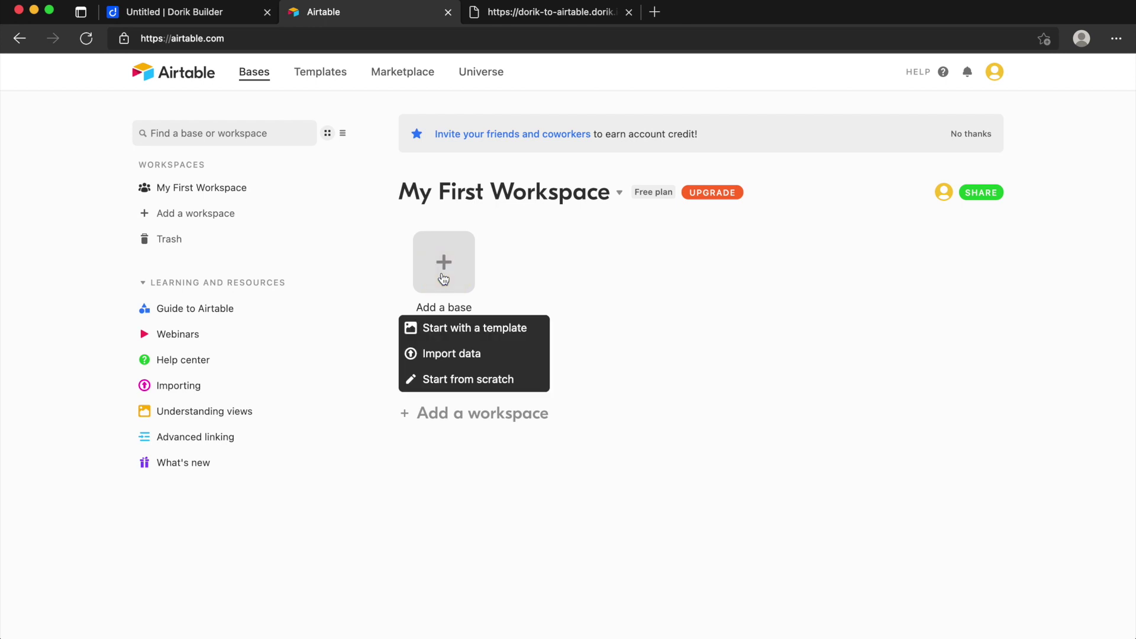
{"action": "left_click", "coordinate": [452, 379]}
{"action": "left_click", "coordinate": [543, 69]}
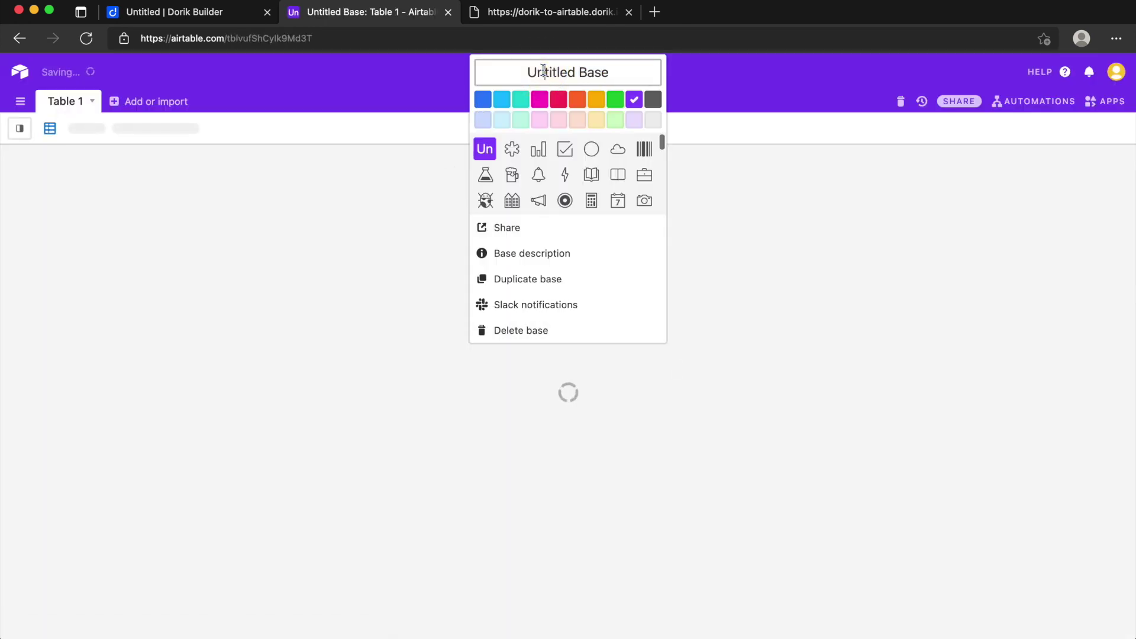
{"action": "key", "text": "super+a"}
{"action": "type", "text": "dorik-cf"}
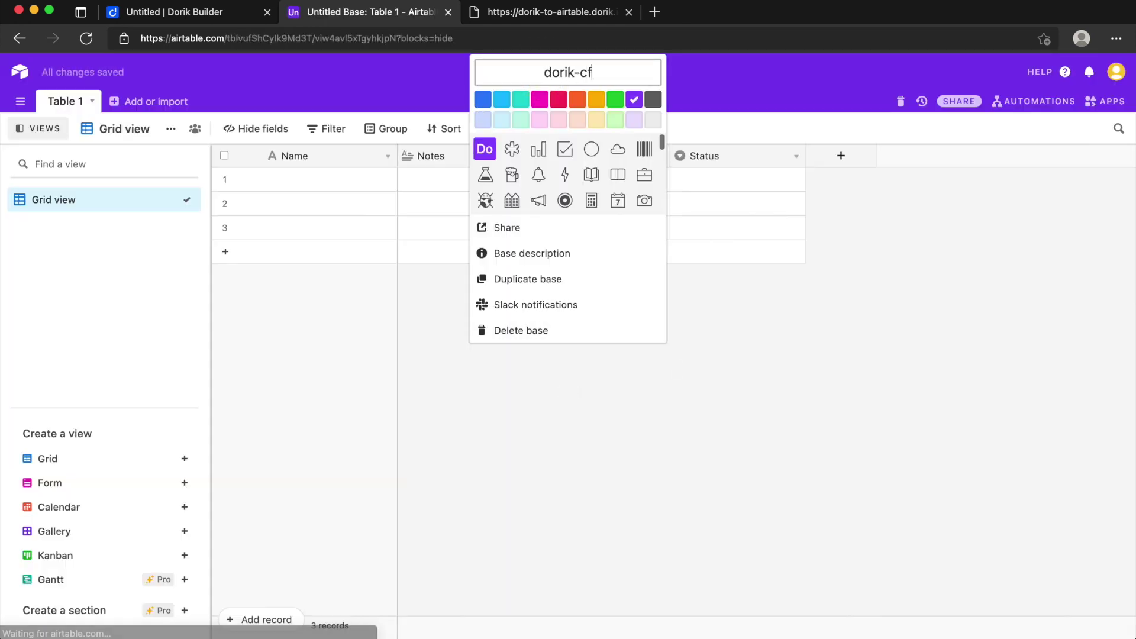
{"action": "left_click", "coordinate": [734, 74]}
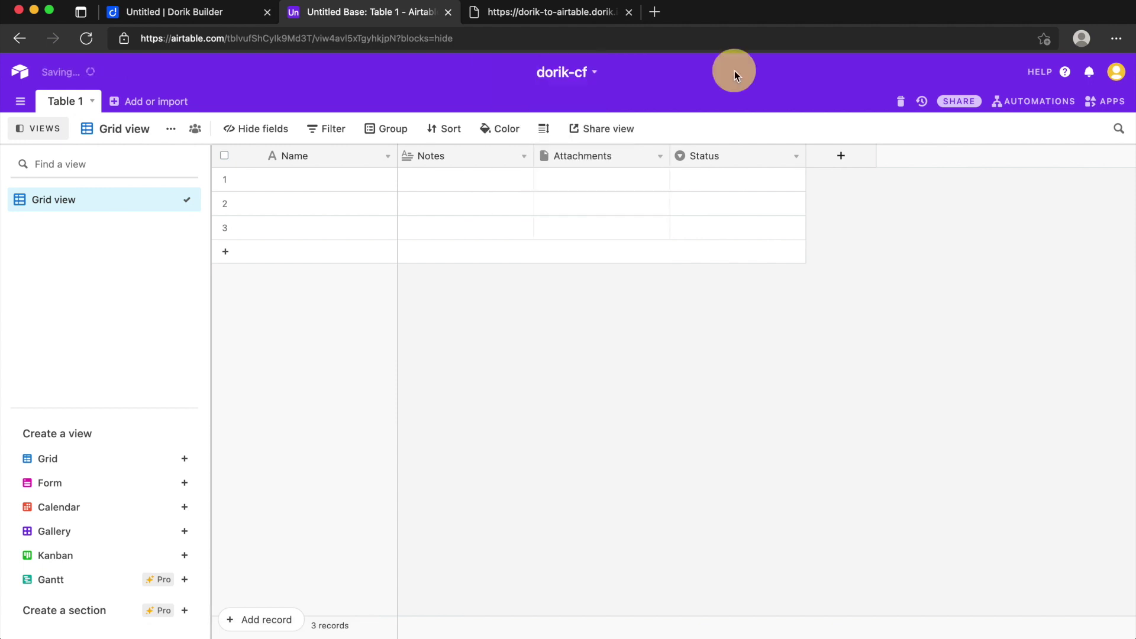
Step: Rename the base's first table from Table 1 to custom-form
{"action": "double_click", "coordinate": [57, 100]}
{"action": "type", "text": "custom"}
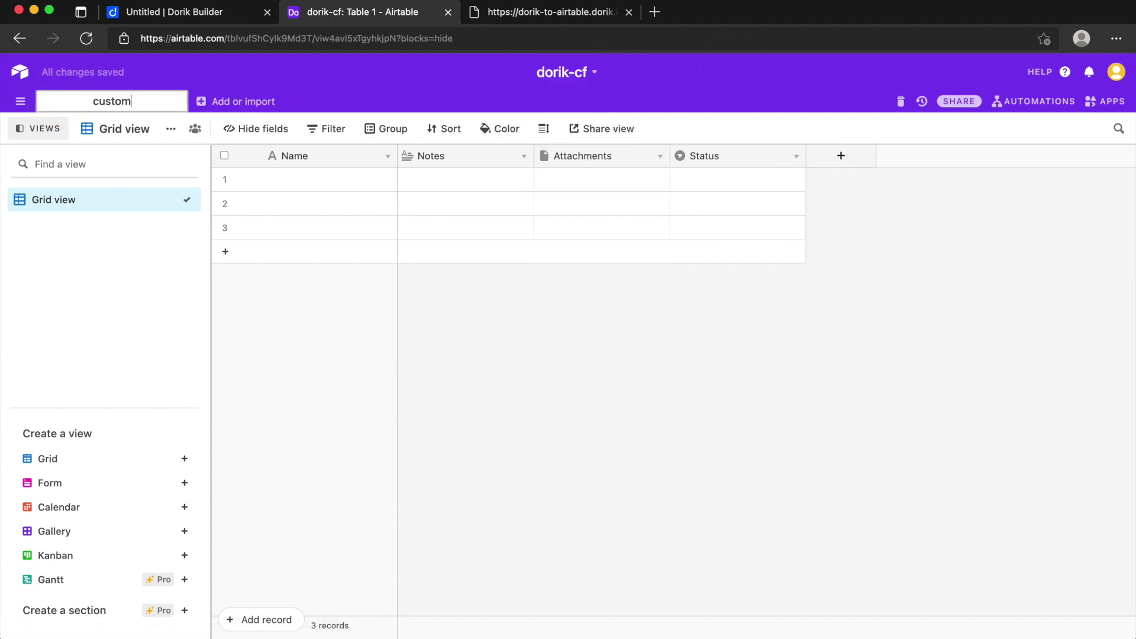
{"action": "type", "text": "-form"}
{"action": "key", "text": "Return"}
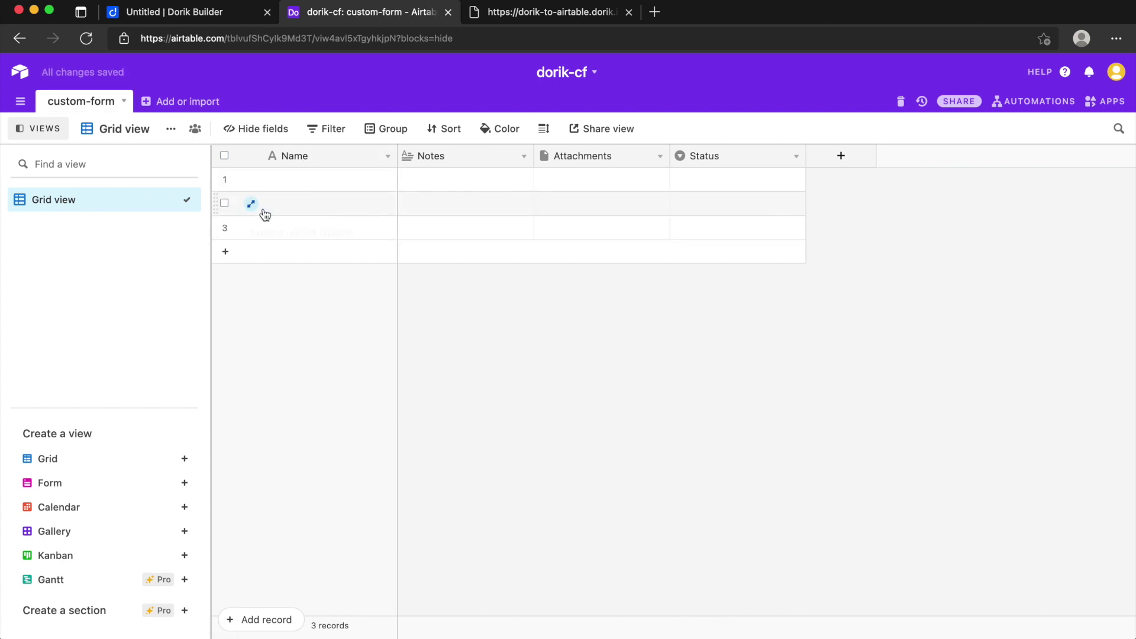
Step: Compare the Airtable table's default columns with the Dorik form's field list
{"action": "double_click", "coordinate": [459, 160]}
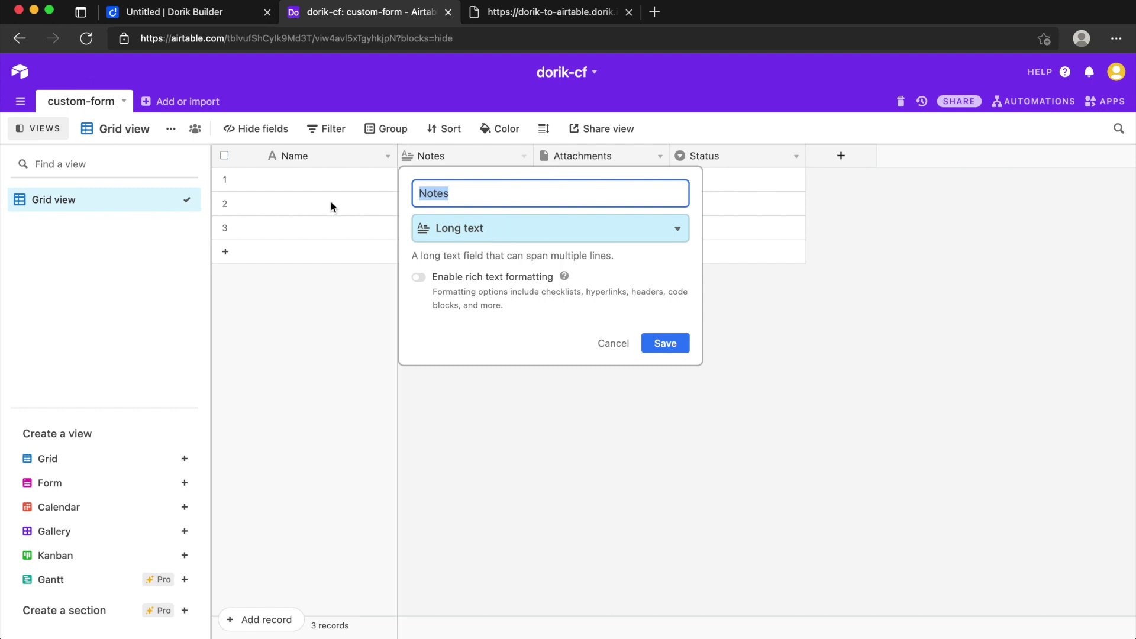
{"action": "left_click", "coordinate": [175, 12]}
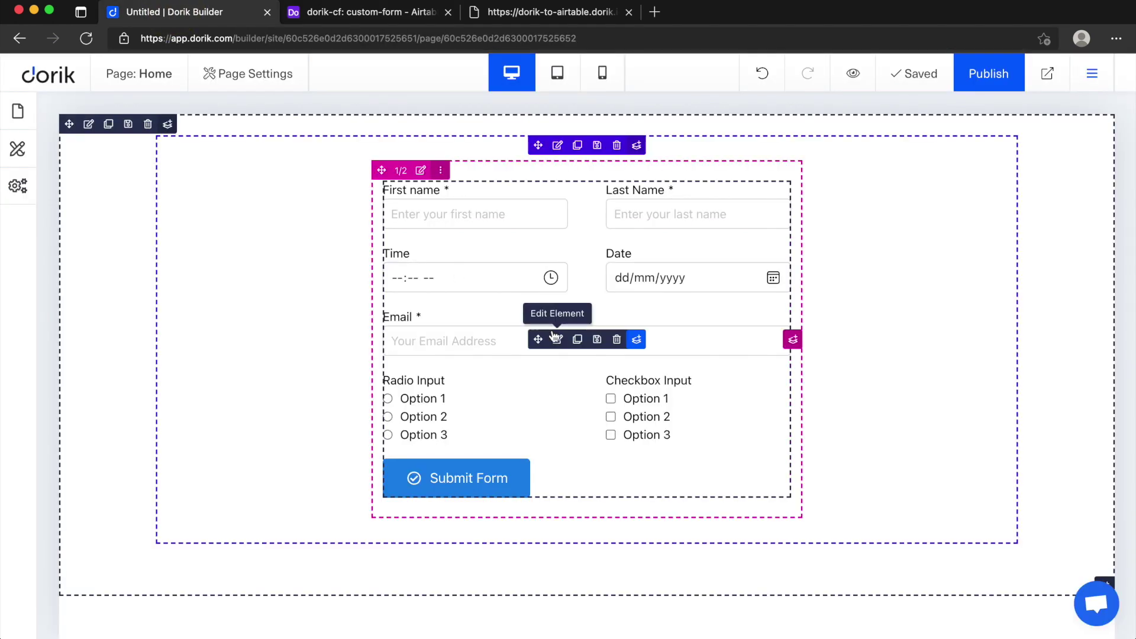
{"action": "left_click", "coordinate": [556, 339]}
{"action": "left_click", "coordinate": [330, 262]}
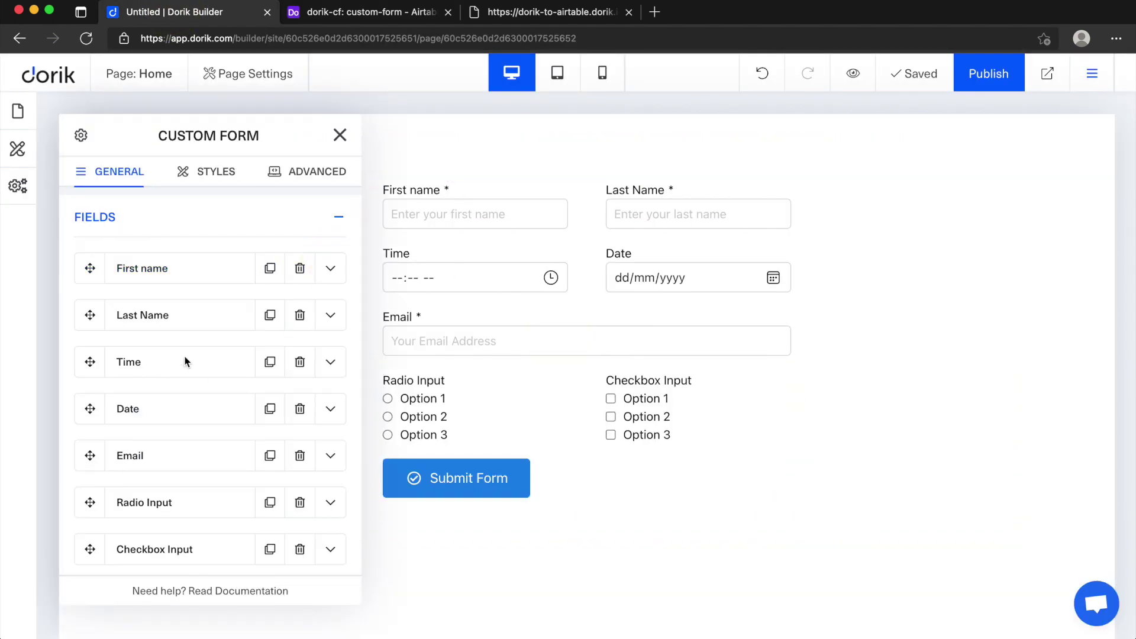
{"action": "left_click", "coordinate": [371, 12]}
{"action": "left_click", "coordinate": [300, 157]}
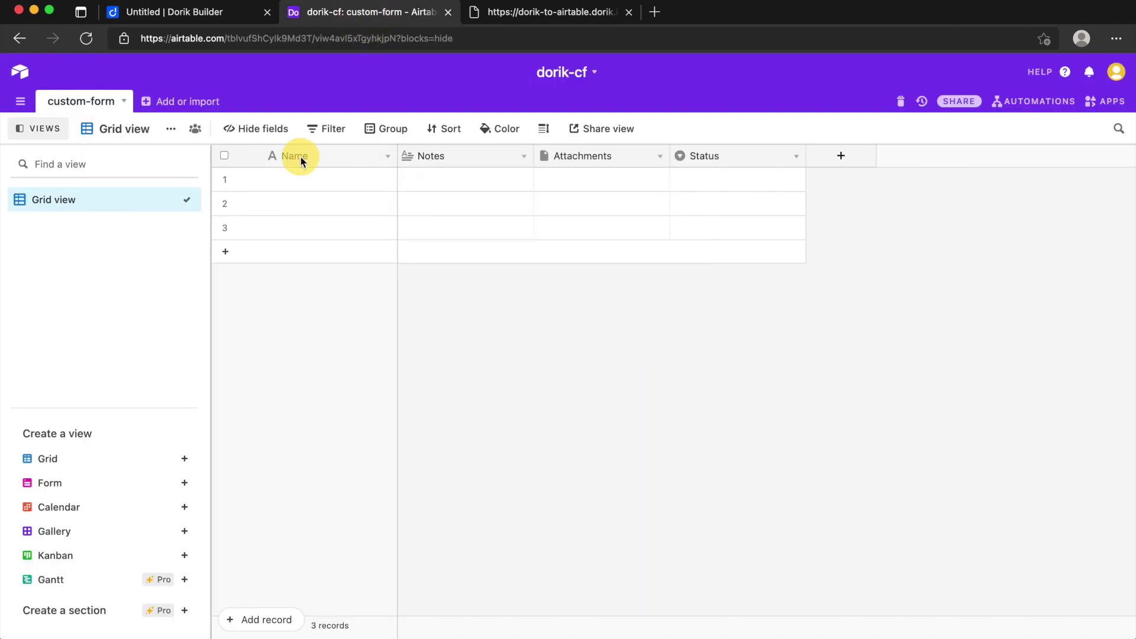
Step: Rename the Name field to First Name and save it
{"action": "double_click", "coordinate": [300, 157]}
{"action": "type", "text": "First Name"}
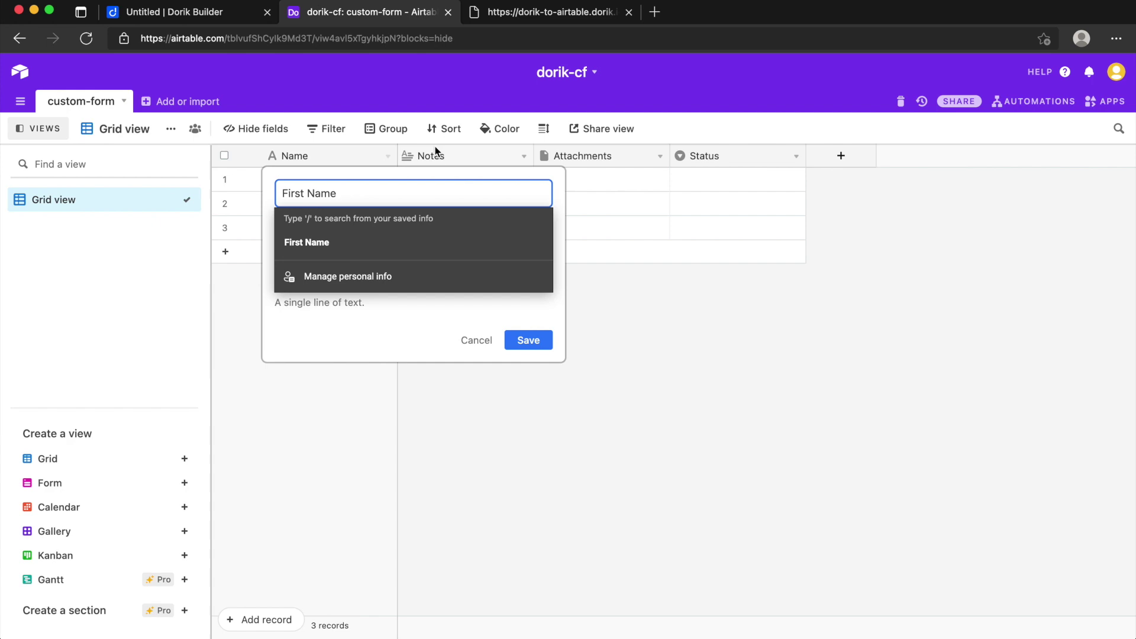
{"action": "left_click", "coordinate": [439, 155]}
{"action": "left_click", "coordinate": [439, 155]}
{"action": "left_click", "coordinate": [440, 156]}
{"action": "left_click", "coordinate": [439, 155]}
{"action": "left_click", "coordinate": [453, 169]}
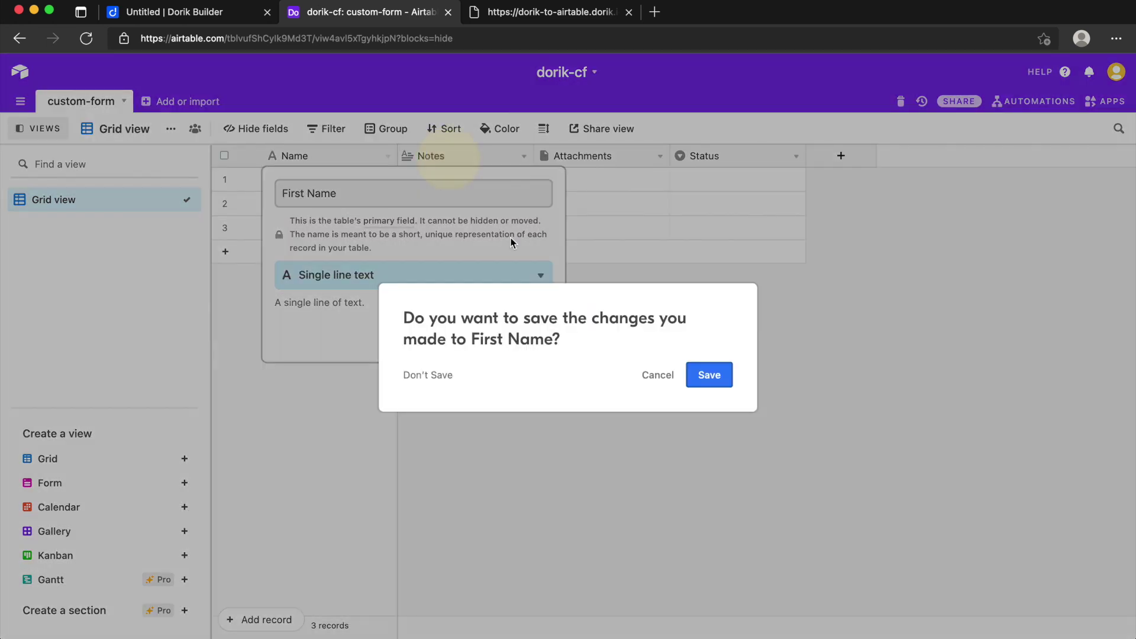
{"action": "key", "text": "Return"}
Step: Turn the Notes field into a single line text field named Last Name
{"action": "double_click", "coordinate": [459, 155]}
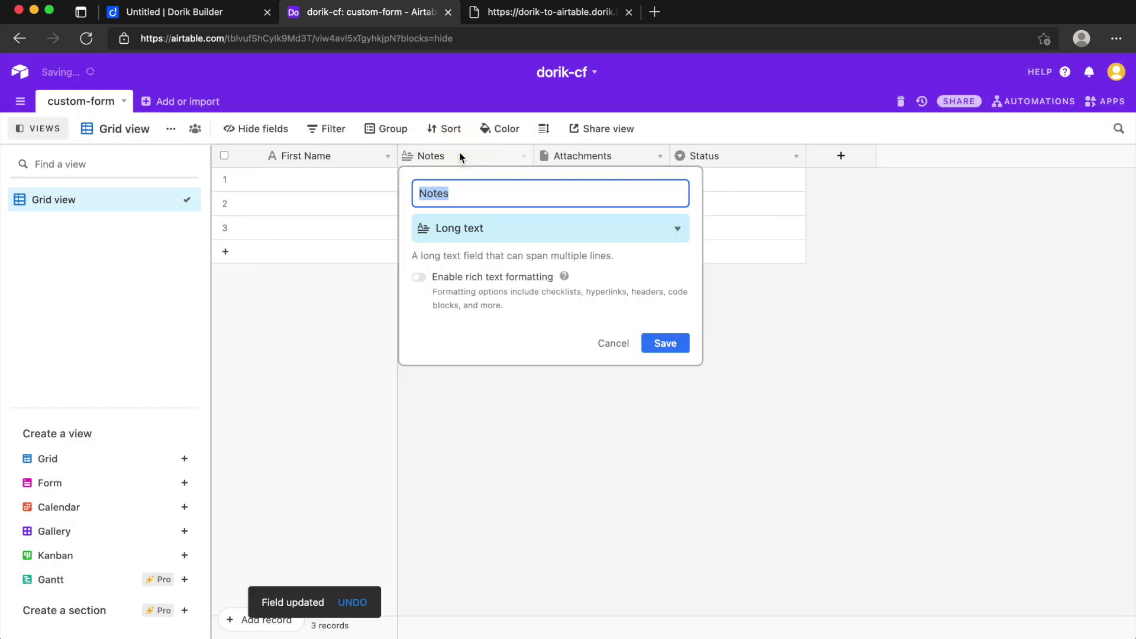
{"action": "type", "text": "Last N"}
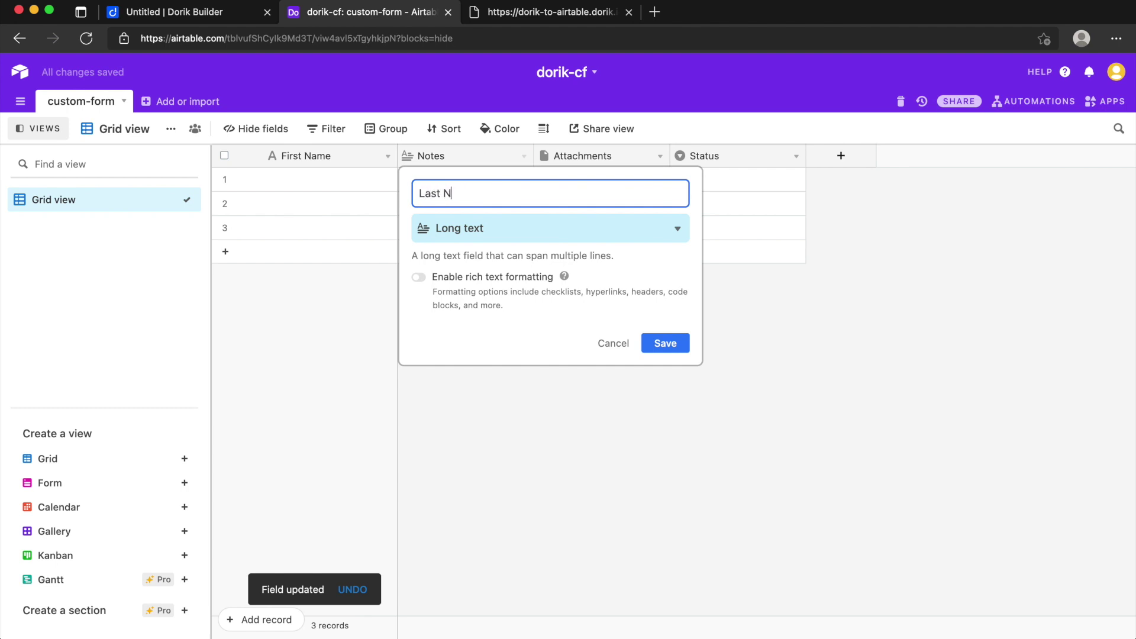
{"action": "type", "text": "ame"}
{"action": "left_click", "coordinate": [665, 234]}
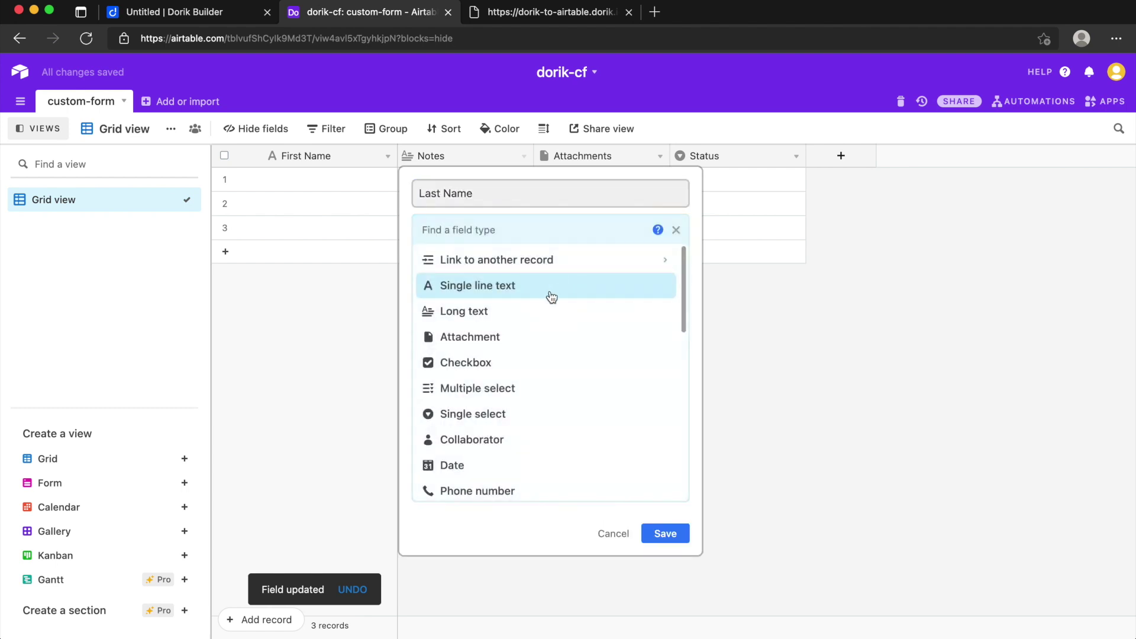
{"action": "left_click", "coordinate": [551, 296]}
{"action": "left_click", "coordinate": [663, 346]}
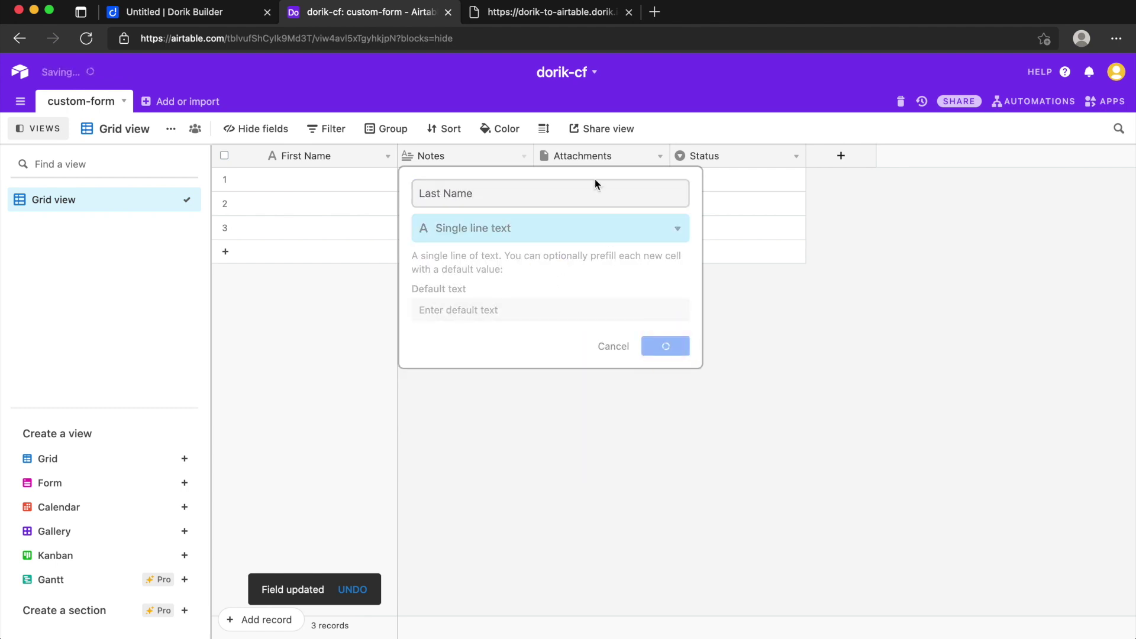
Step: Turn the Attachments field into a single line text field named Time
{"action": "double_click", "coordinate": [587, 154]}
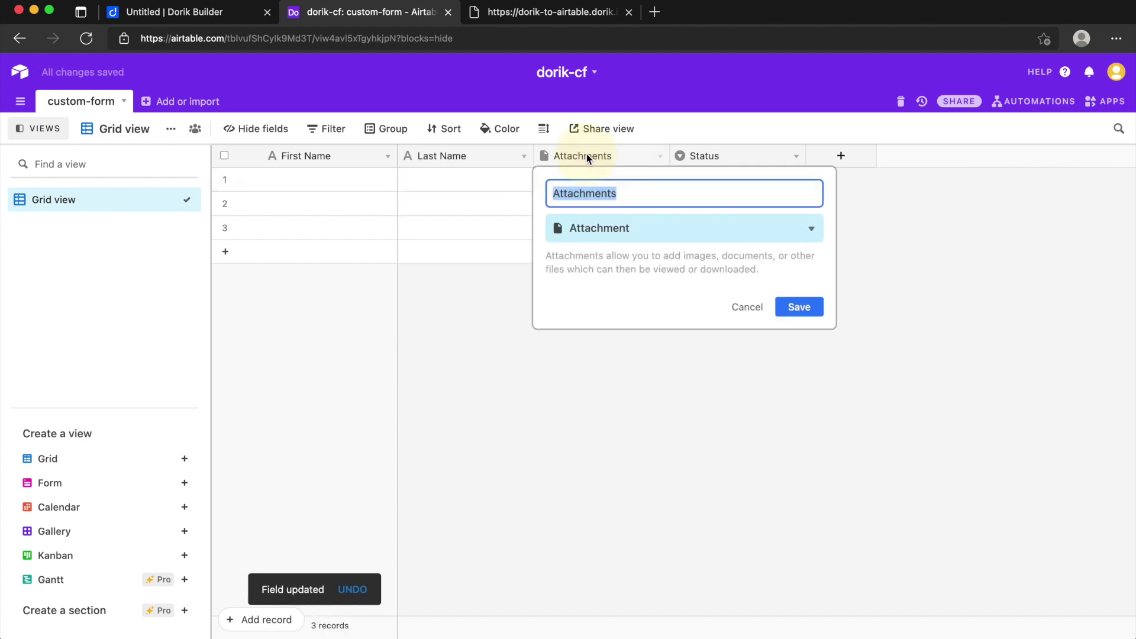
{"action": "type", "text": "Time"}
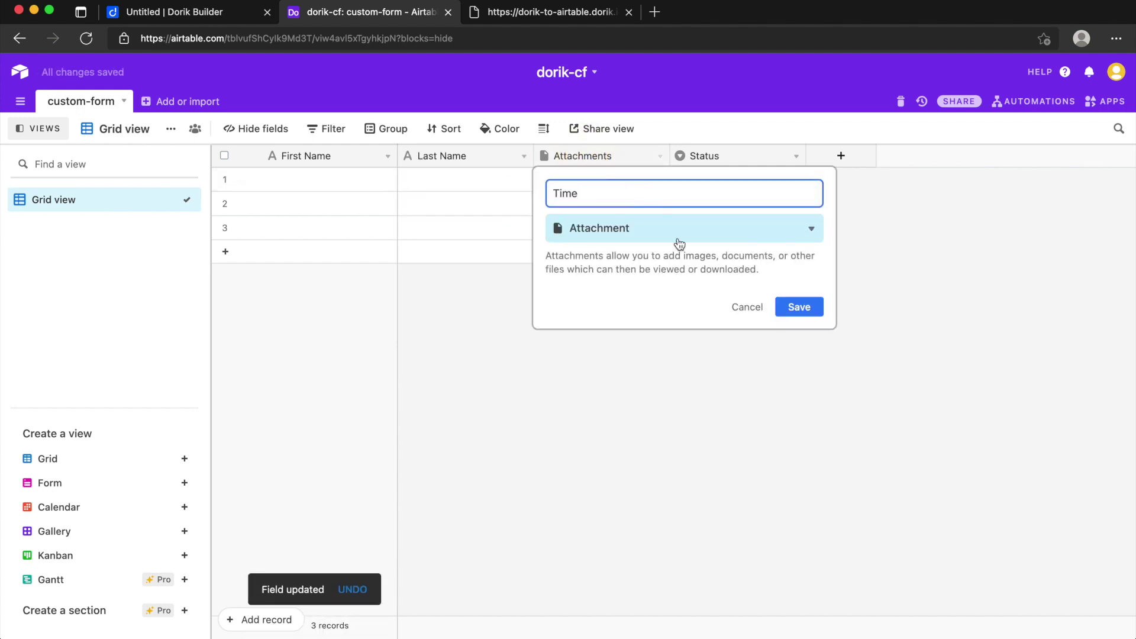
{"action": "left_click", "coordinate": [678, 241]}
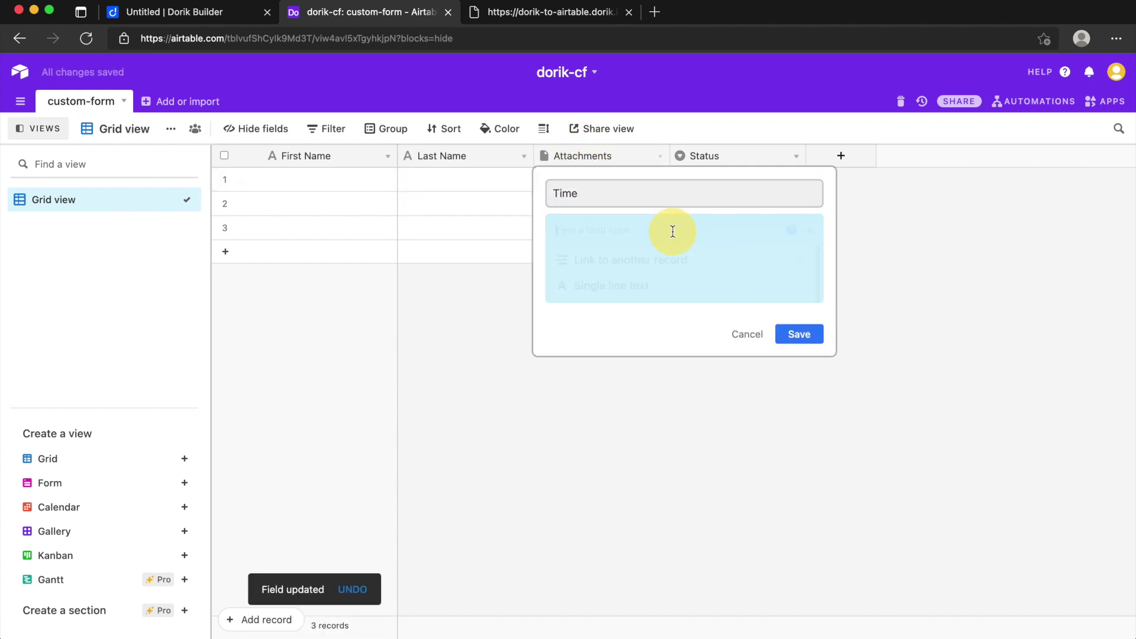
{"action": "left_click", "coordinate": [659, 288]}
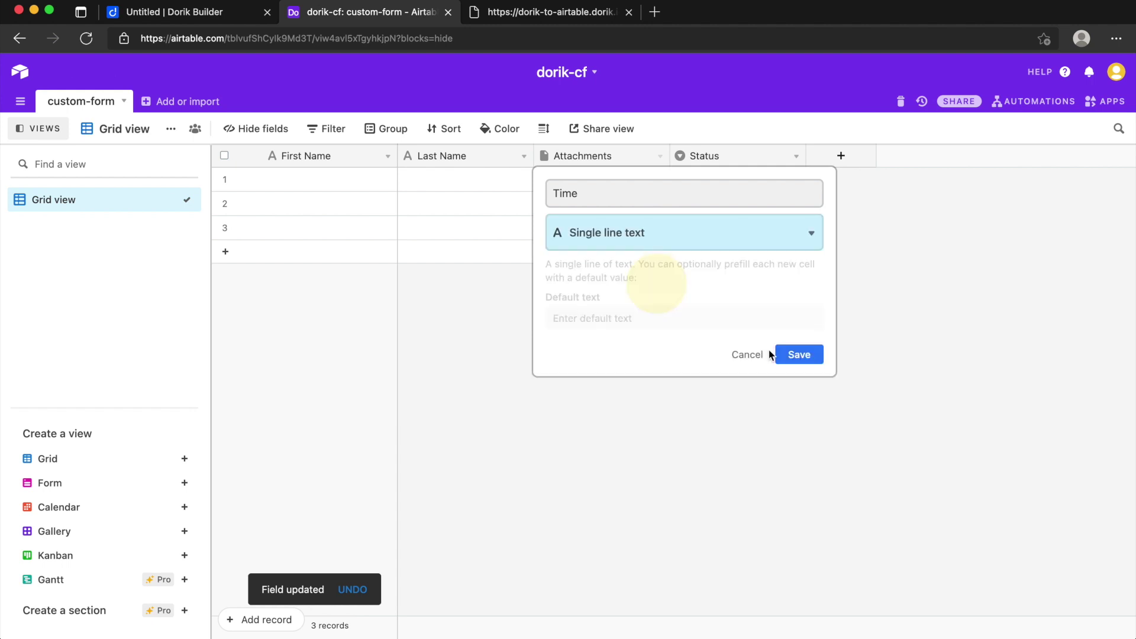
{"action": "left_click", "coordinate": [799, 346]}
Step: Rename the Status field to Date and change its type to Date
{"action": "double_click", "coordinate": [724, 154]}
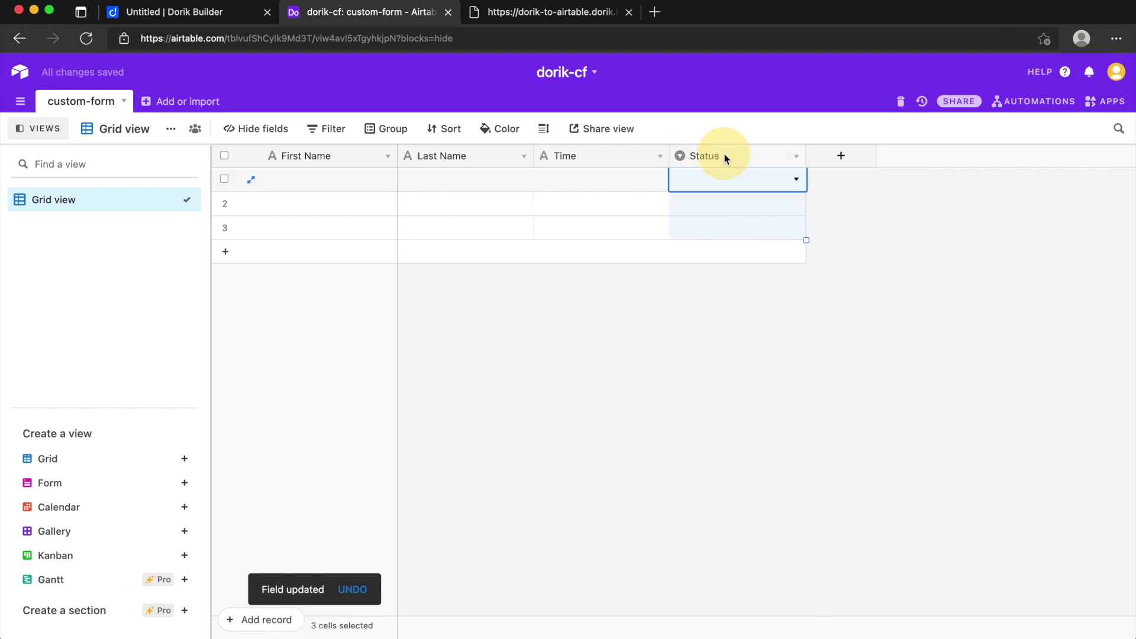
{"action": "type", "text": "Date"}
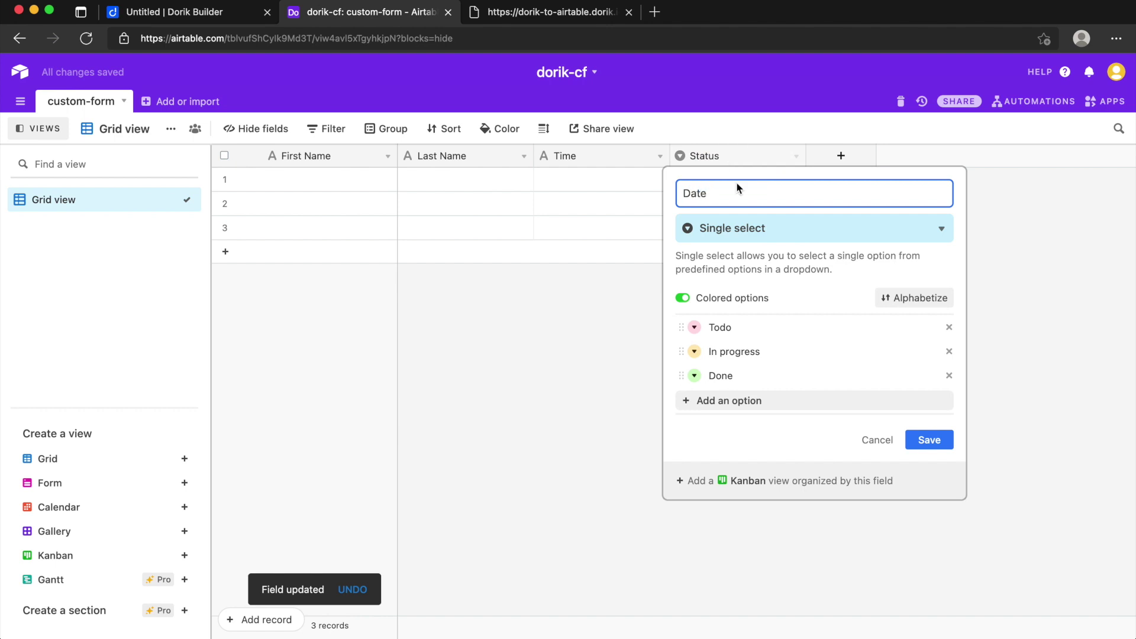
{"action": "left_click", "coordinate": [748, 228]}
{"action": "left_click", "coordinate": [747, 463]}
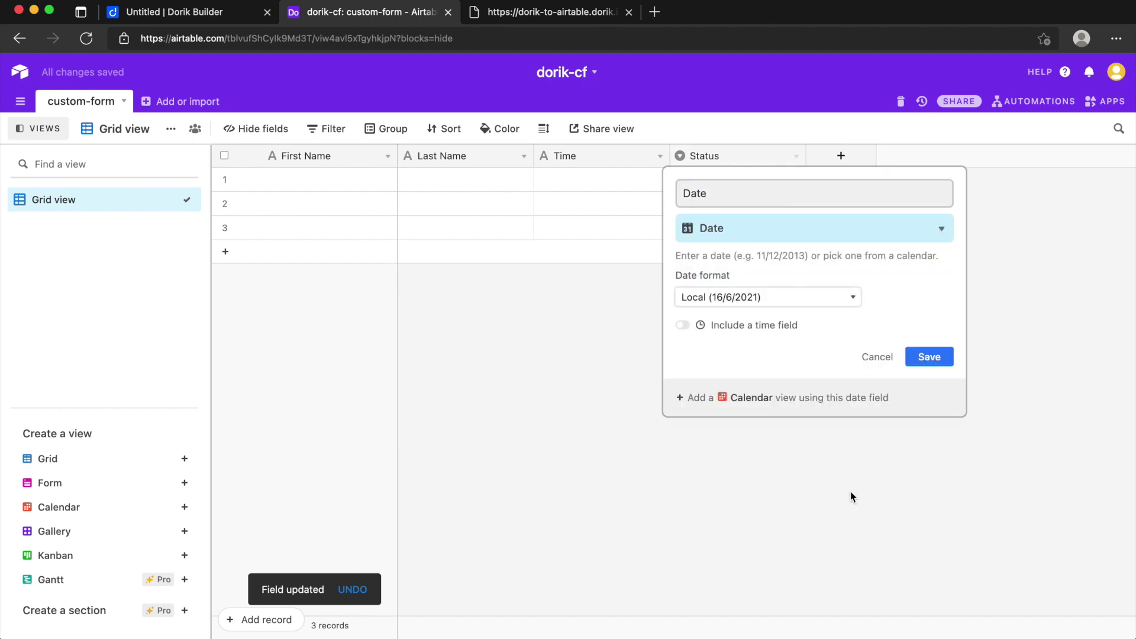
{"action": "left_click", "coordinate": [936, 360]}
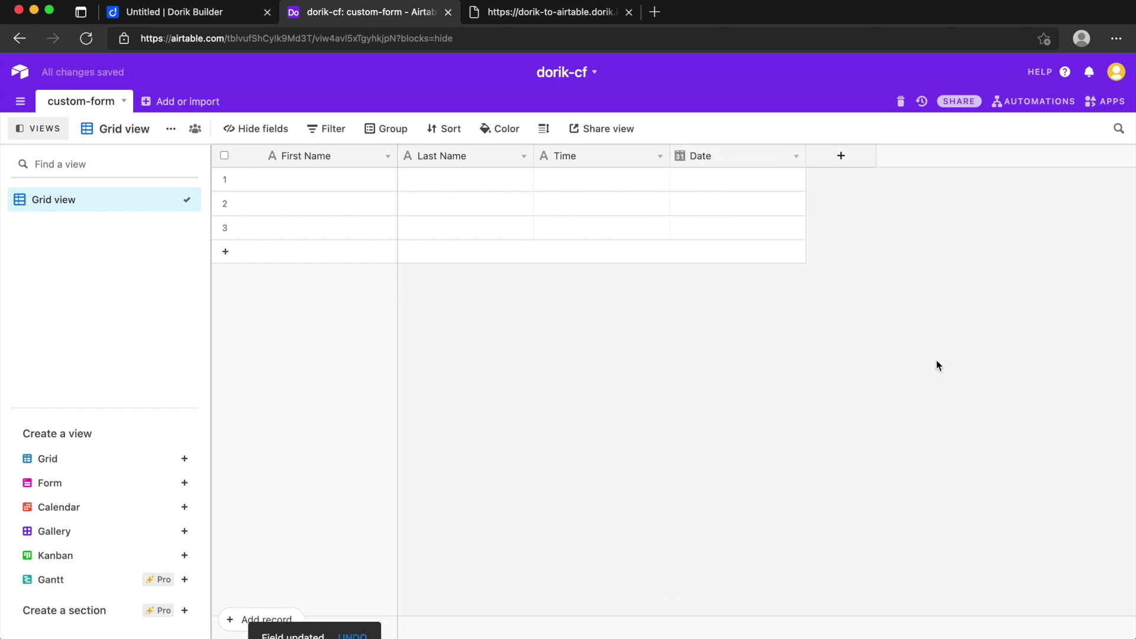
Step: Add a new field named Email with the Email field type
{"action": "left_click", "coordinate": [840, 160]}
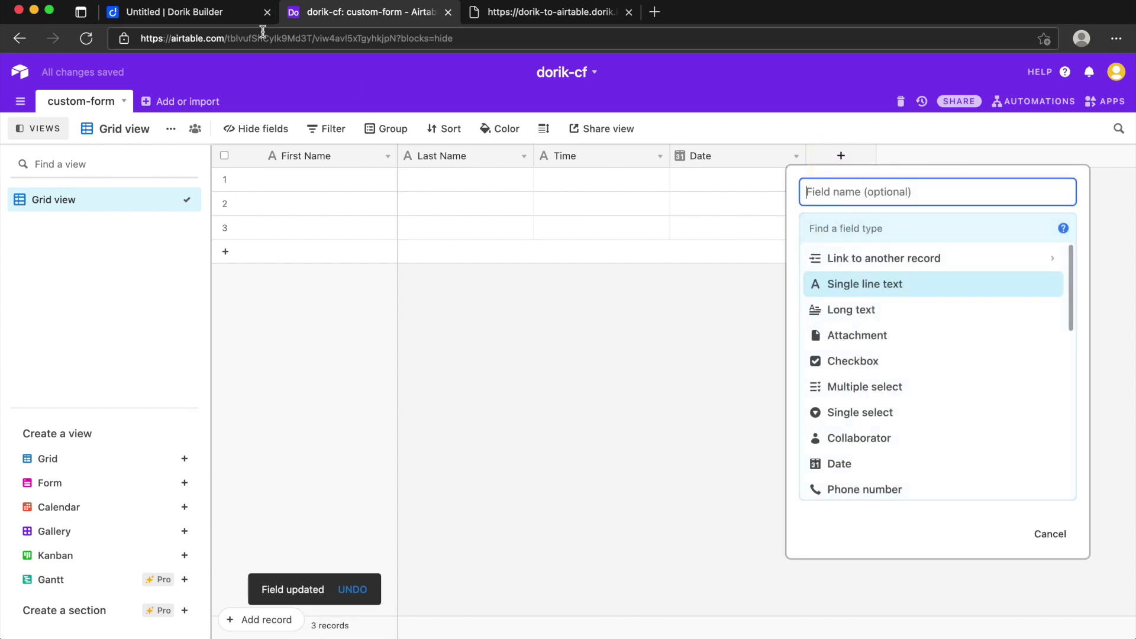
{"action": "left_click", "coordinate": [196, 13]}
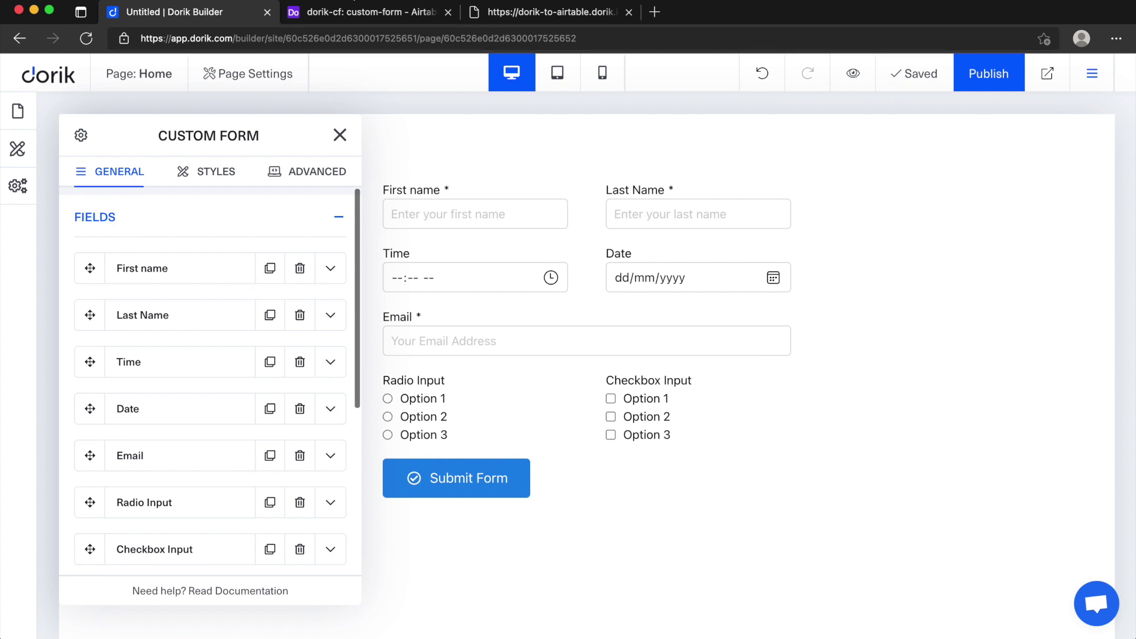
{"action": "left_click", "coordinate": [355, 12]}
{"action": "type", "text": "Email"}
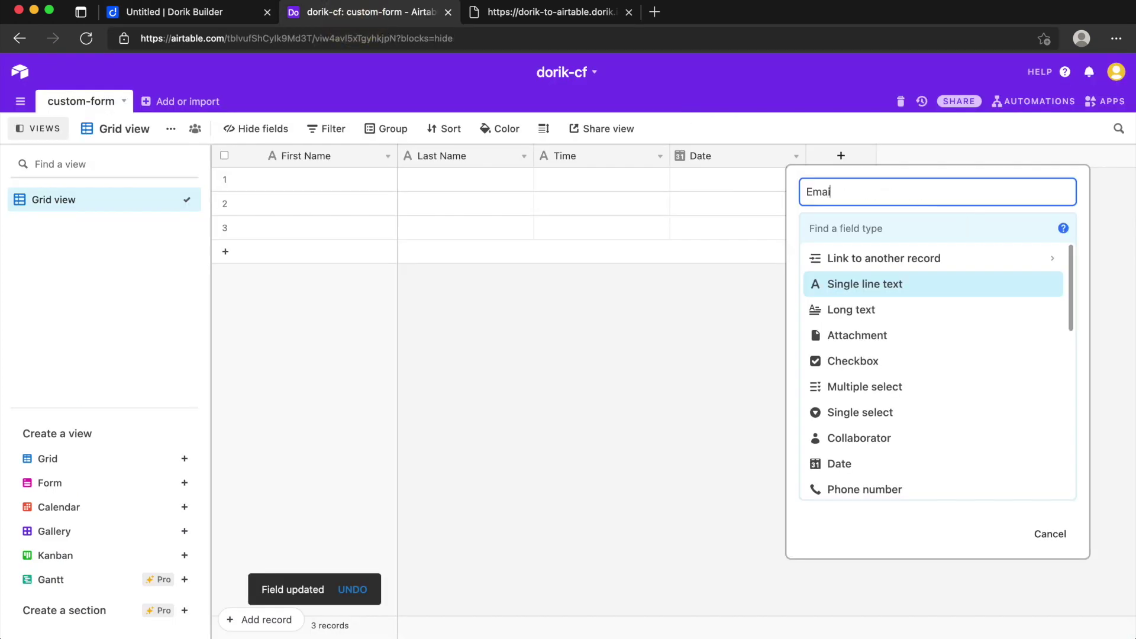
{"action": "scroll", "coordinate": [897, 457], "scroll_direction": "down", "scroll_amount": 1}
{"action": "scroll", "coordinate": [888, 437], "scroll_direction": "down", "scroll_amount": 2}
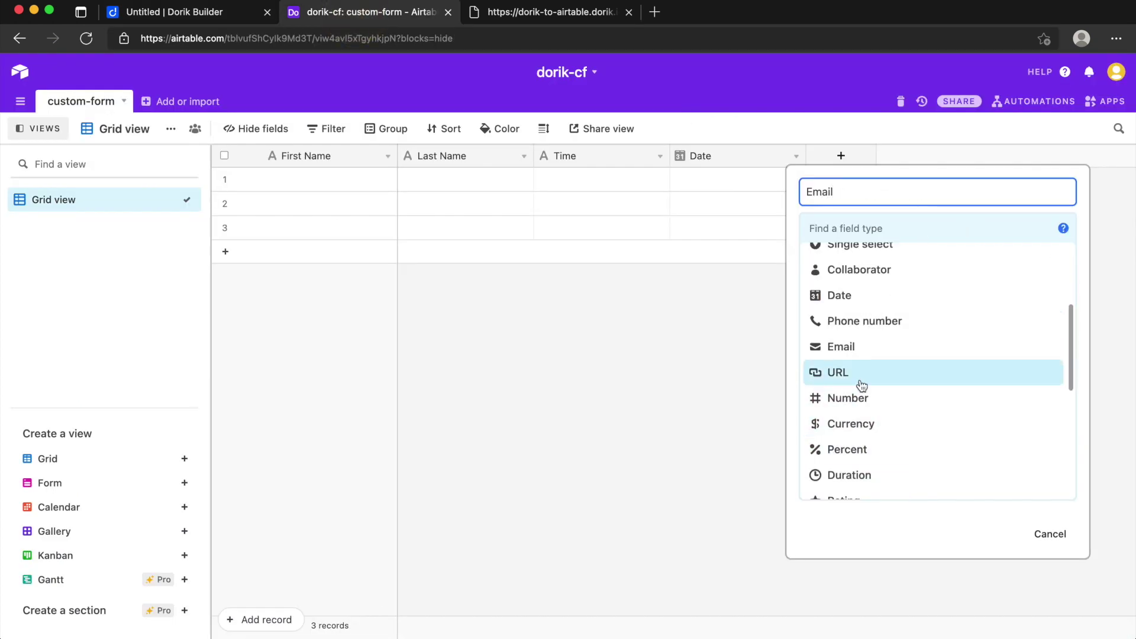
{"action": "left_click", "coordinate": [861, 349]}
{"action": "left_click", "coordinate": [1041, 299]}
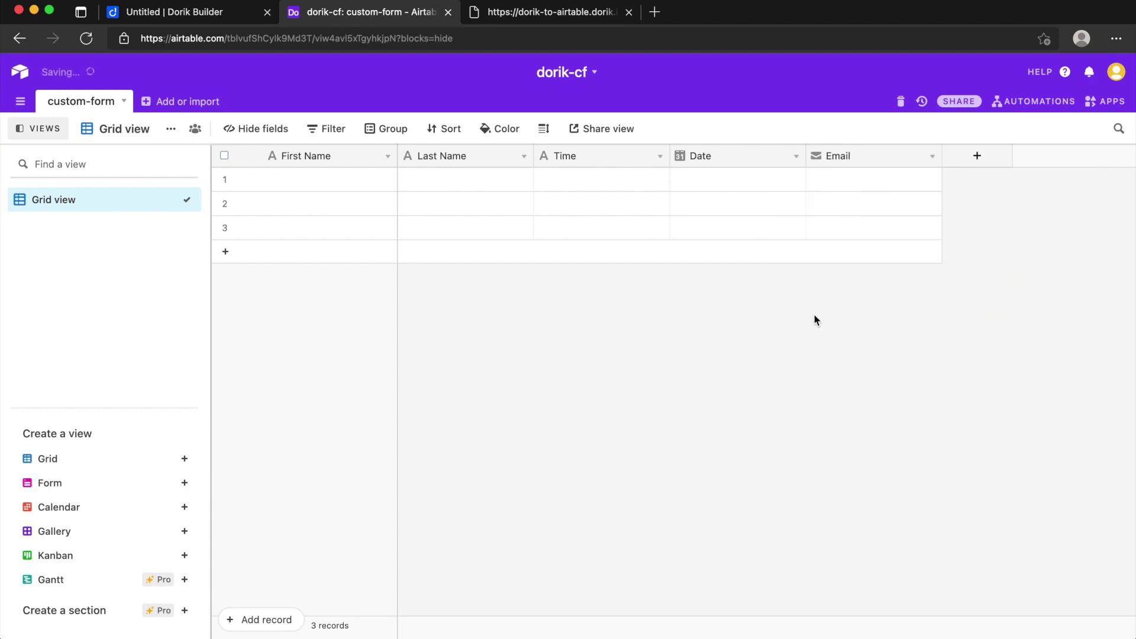
{"action": "left_click", "coordinate": [969, 161]}
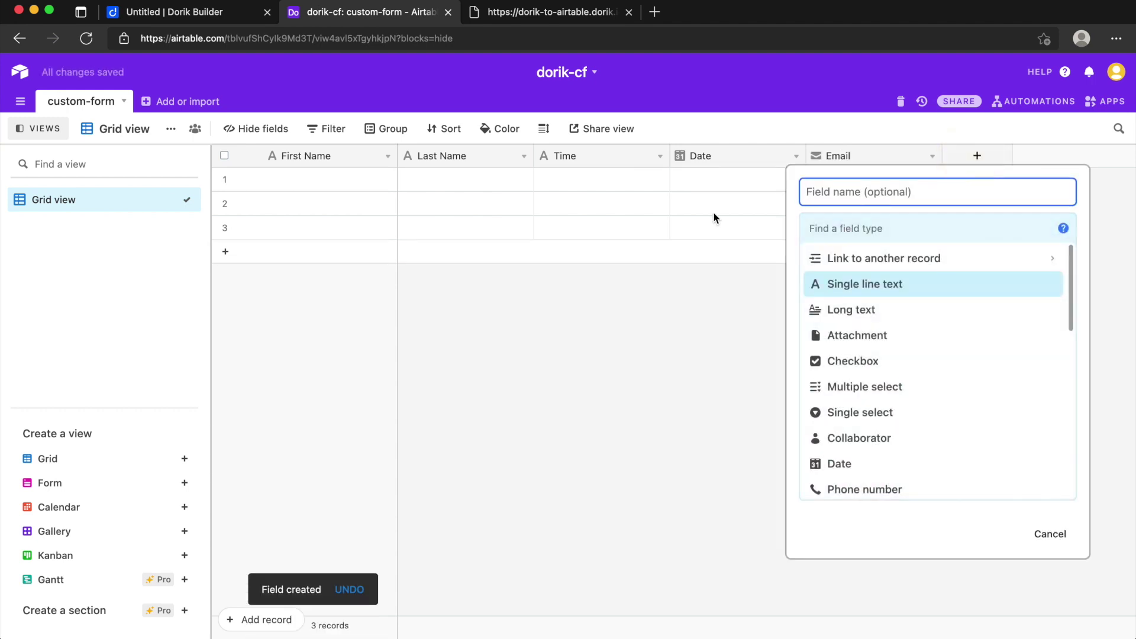
{"action": "left_click", "coordinate": [190, 15]}
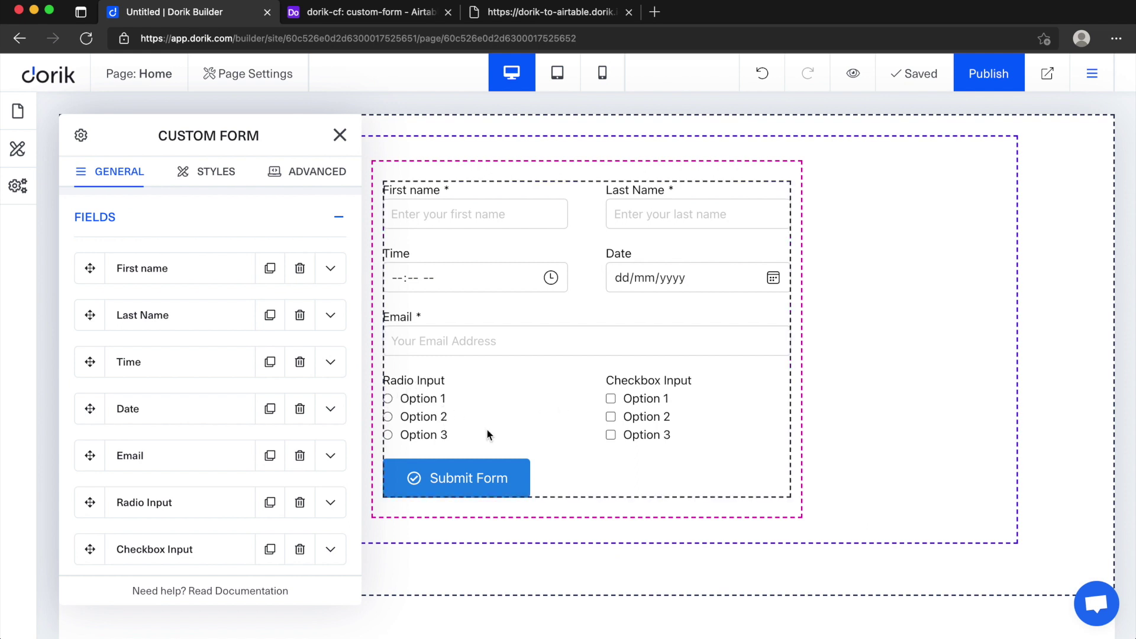
Step: Test the Radio Input and Checkbox Input options on the canvas, ending with radio Option 1
{"action": "scroll", "coordinate": [213, 390], "scroll_direction": "down", "scroll_amount": 3}
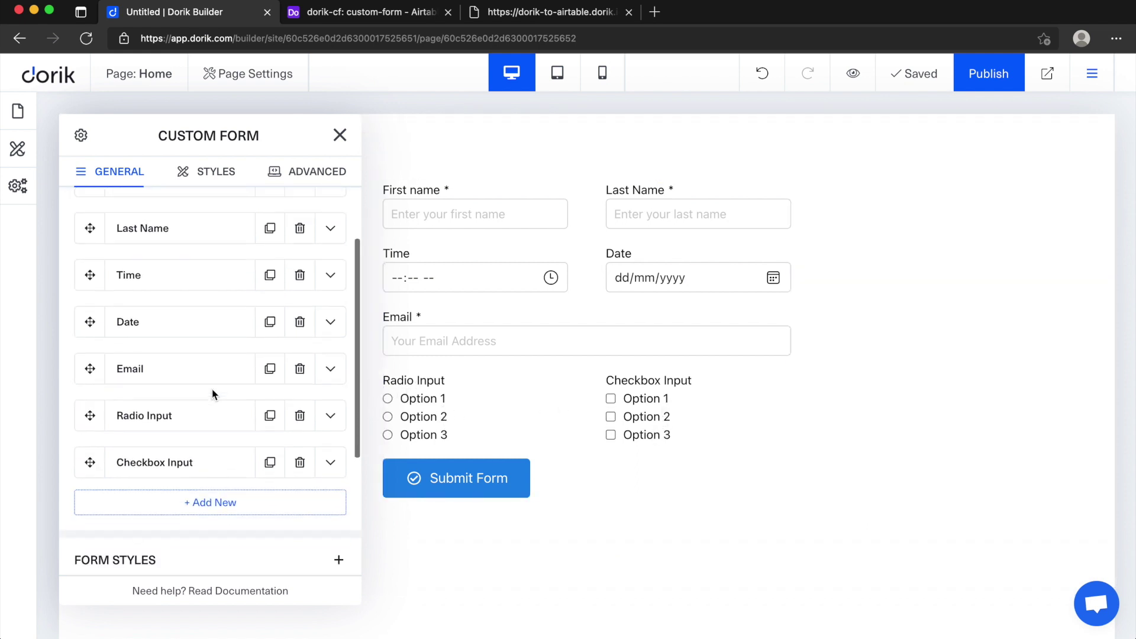
{"action": "left_click", "coordinate": [388, 416]}
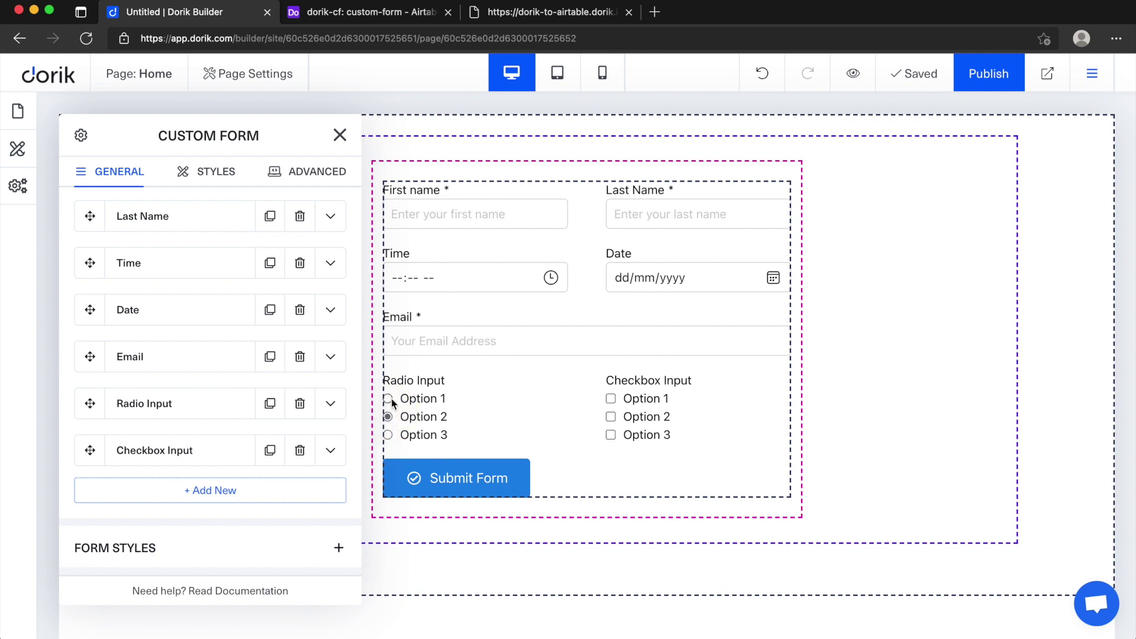
{"action": "left_click", "coordinate": [388, 417]}
{"action": "left_click", "coordinate": [613, 402]}
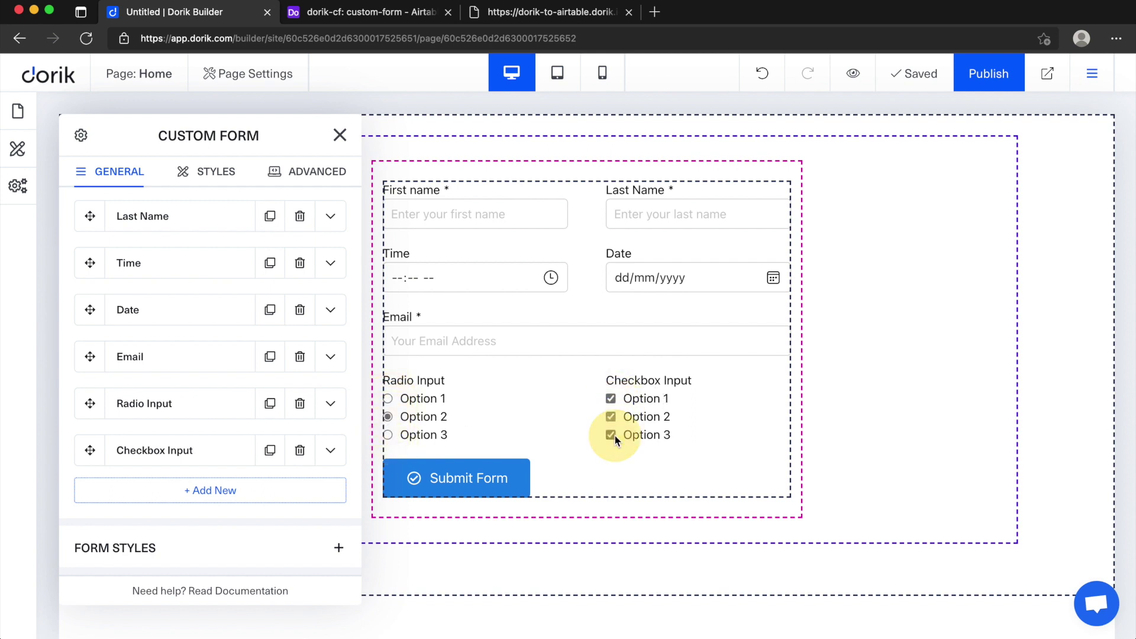
{"action": "left_click", "coordinate": [611, 417]}
{"action": "left_click", "coordinate": [611, 398]}
{"action": "left_click", "coordinate": [612, 435]}
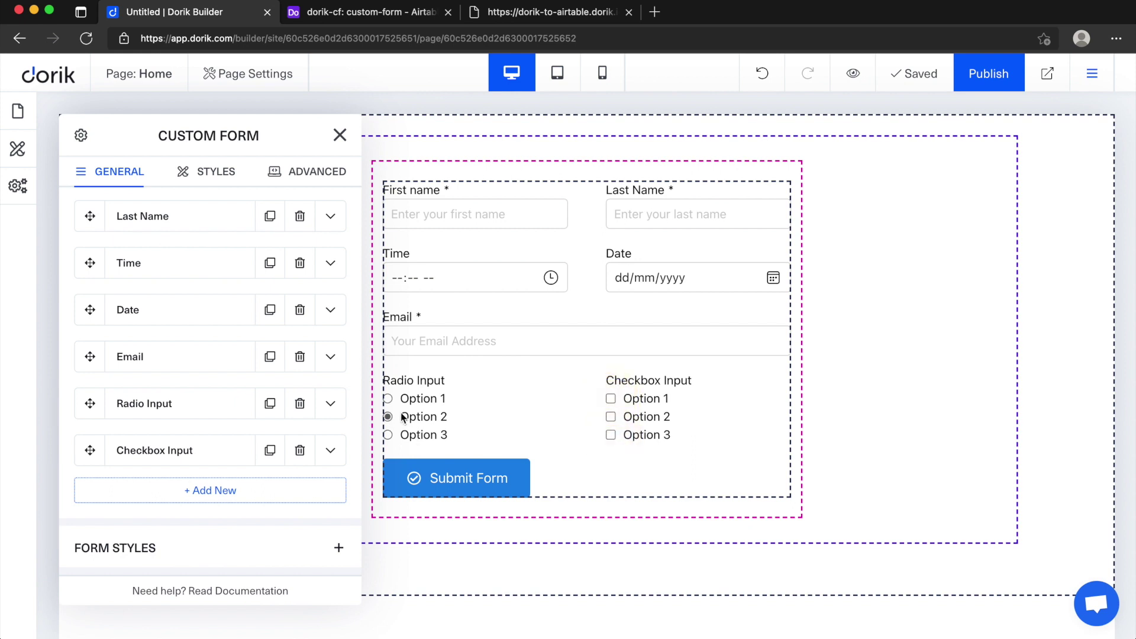
{"action": "left_click", "coordinate": [390, 398]}
{"action": "scroll", "coordinate": [206, 368], "scroll_direction": "down", "scroll_amount": 1}
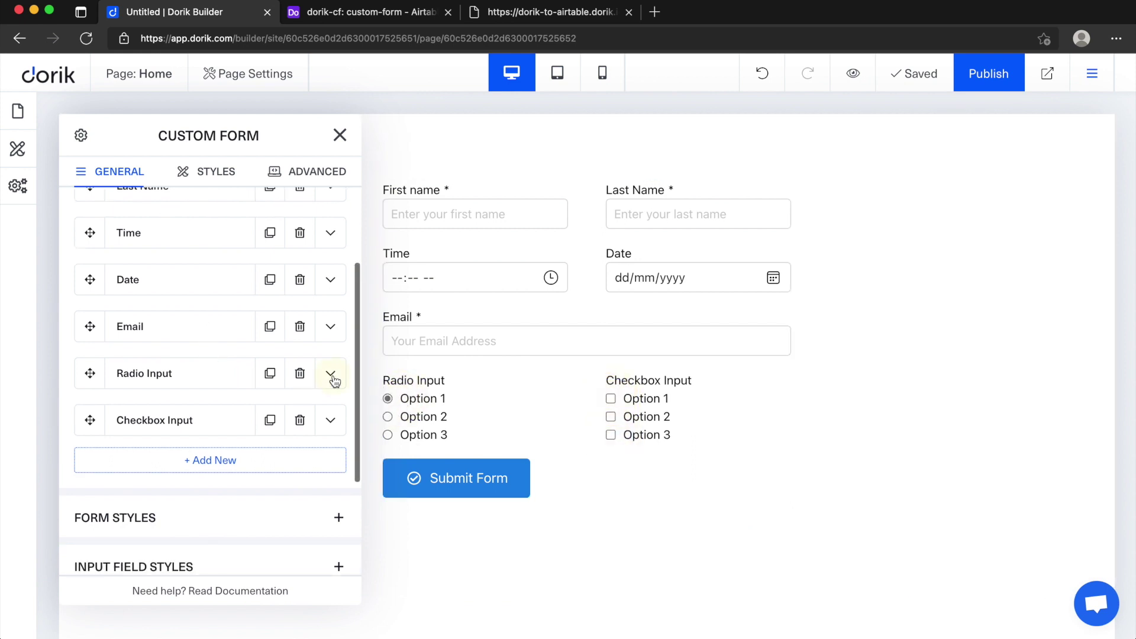
Step: Expand Radio Input settings and select the first option's label Option 1 and value option1
{"action": "left_click", "coordinate": [331, 374]}
{"action": "scroll", "coordinate": [254, 385], "scroll_direction": "down", "scroll_amount": 3}
{"action": "scroll", "coordinate": [275, 358], "scroll_direction": "up", "scroll_amount": 6}
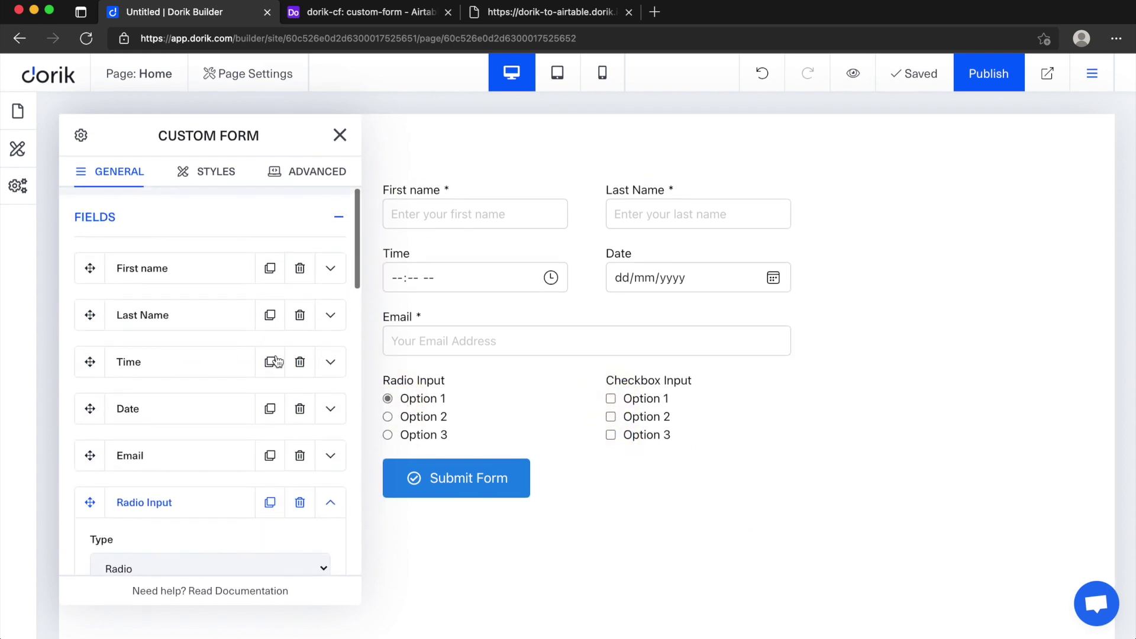
{"action": "scroll", "coordinate": [276, 362], "scroll_direction": "down", "scroll_amount": 7}
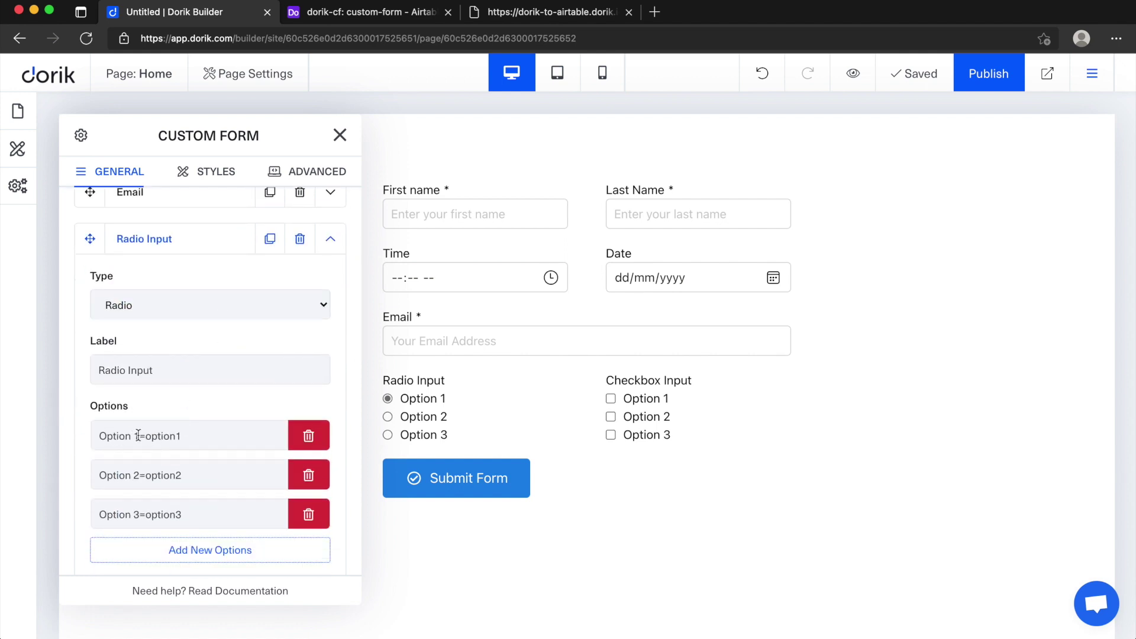
{"action": "left_click_drag", "start_coordinate": [138, 435], "coordinate": [86, 437]}
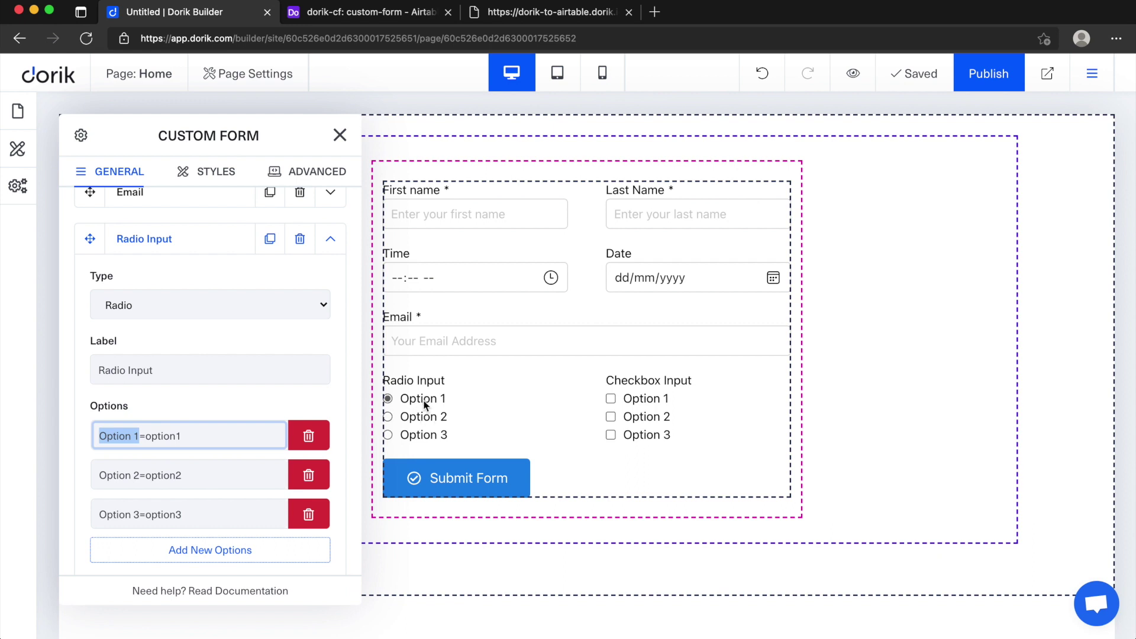
{"action": "left_click_drag", "start_coordinate": [145, 435], "coordinate": [191, 437]}
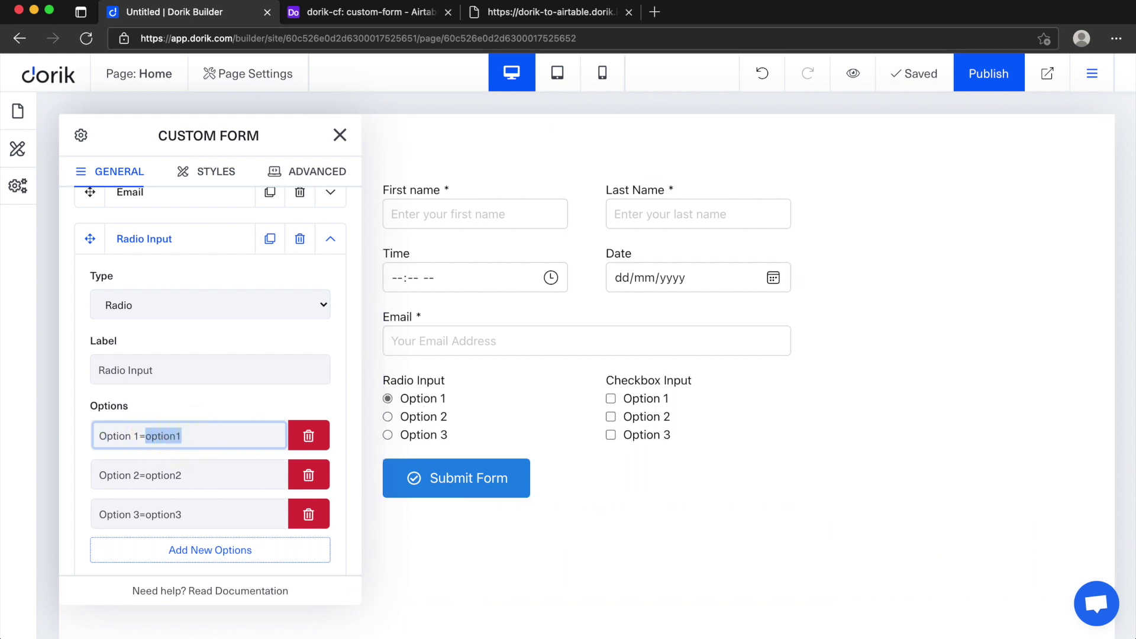
{"action": "left_click", "coordinate": [385, 16]}
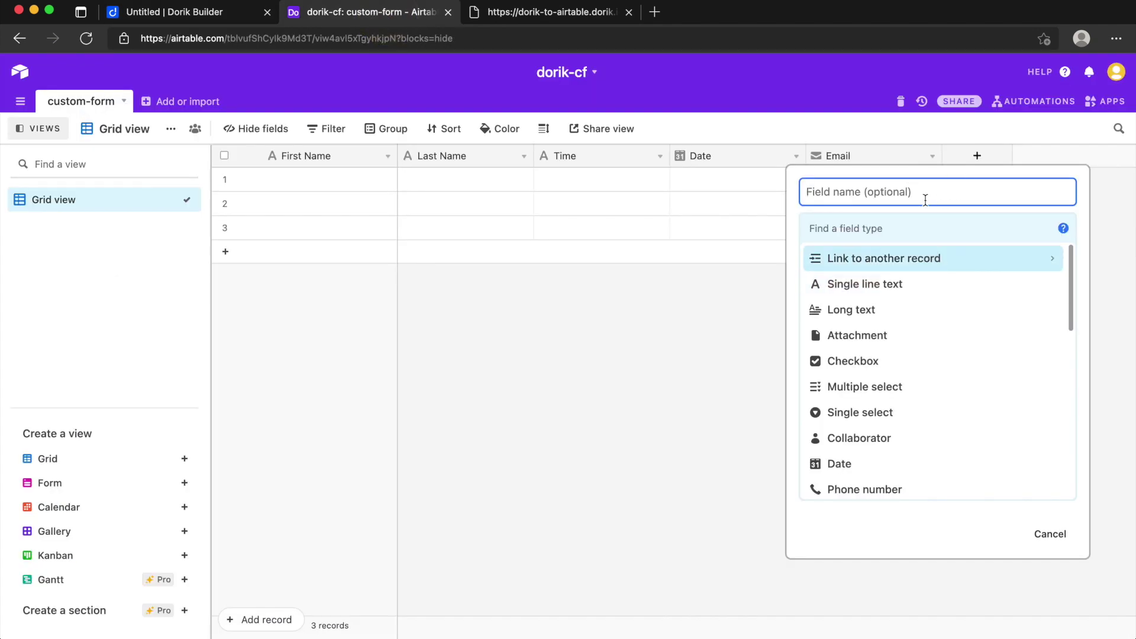
Step: Create a single-select field named Radio with choices option1, option2 and option3
{"action": "type", "text": "Radio"}
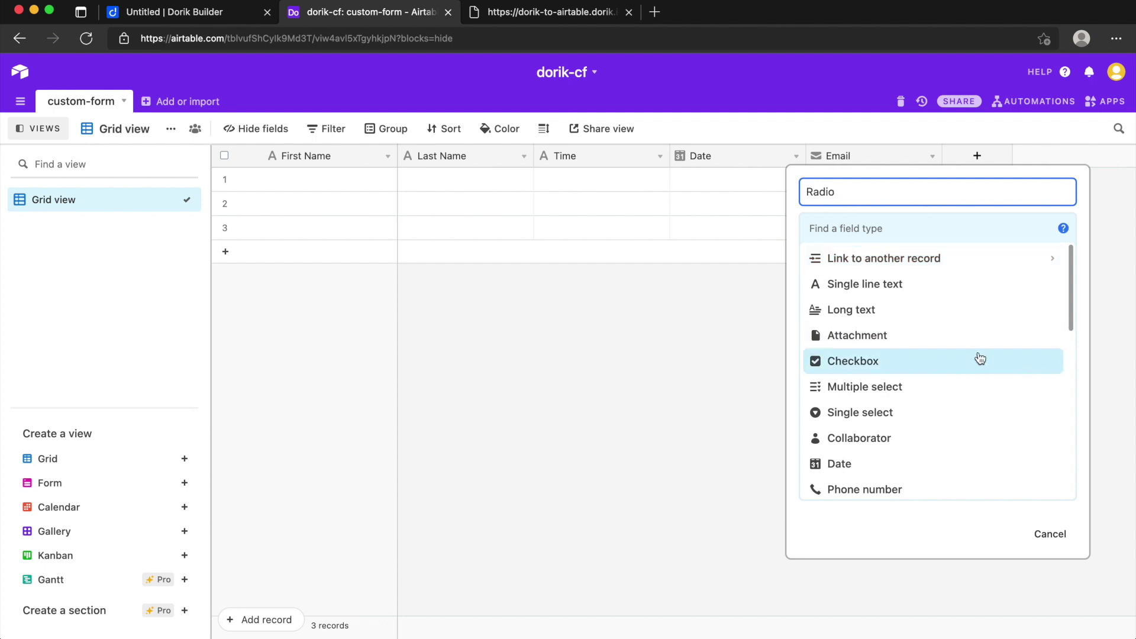
{"action": "scroll", "coordinate": [976, 357], "scroll_direction": "down", "scroll_amount": 2}
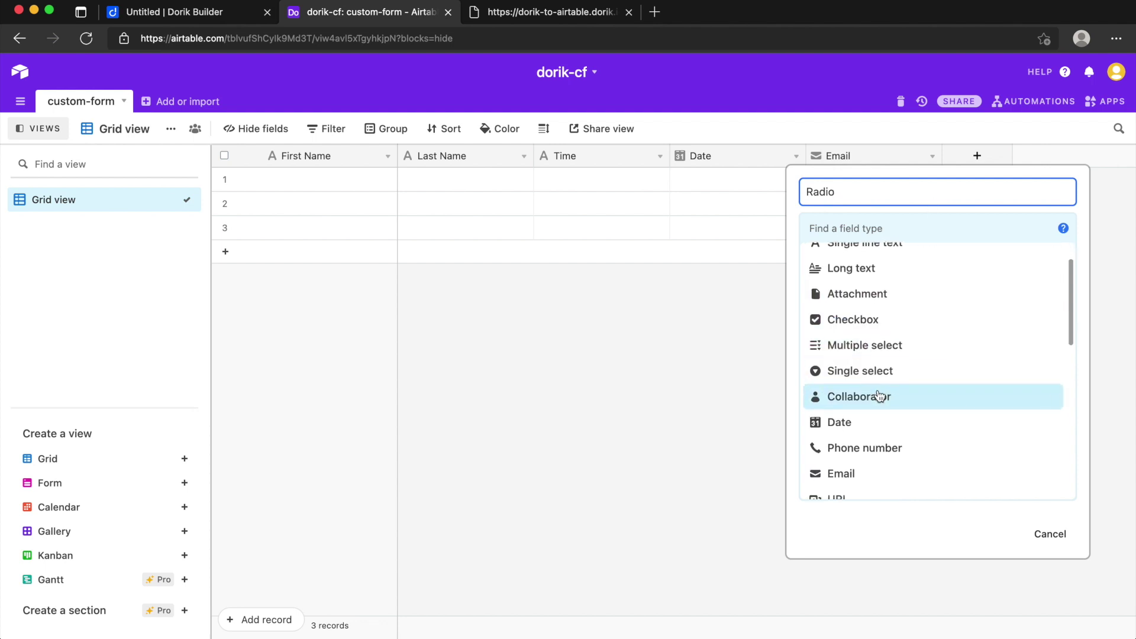
{"action": "left_click", "coordinate": [874, 372]}
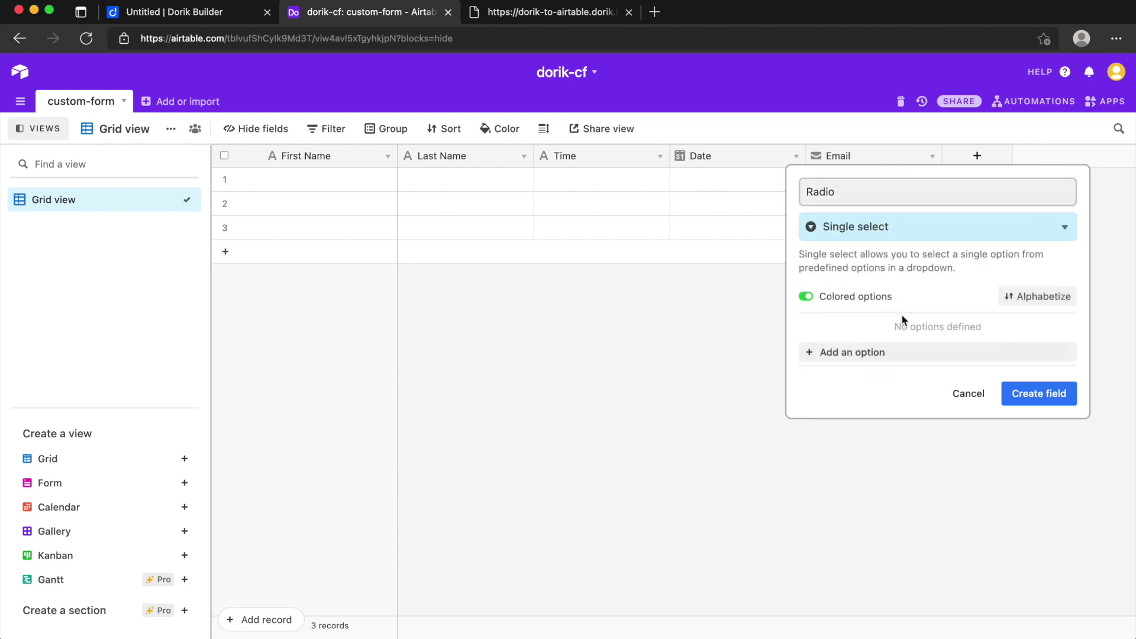
{"action": "left_click", "coordinate": [850, 358]}
{"action": "type", "text": "o"}
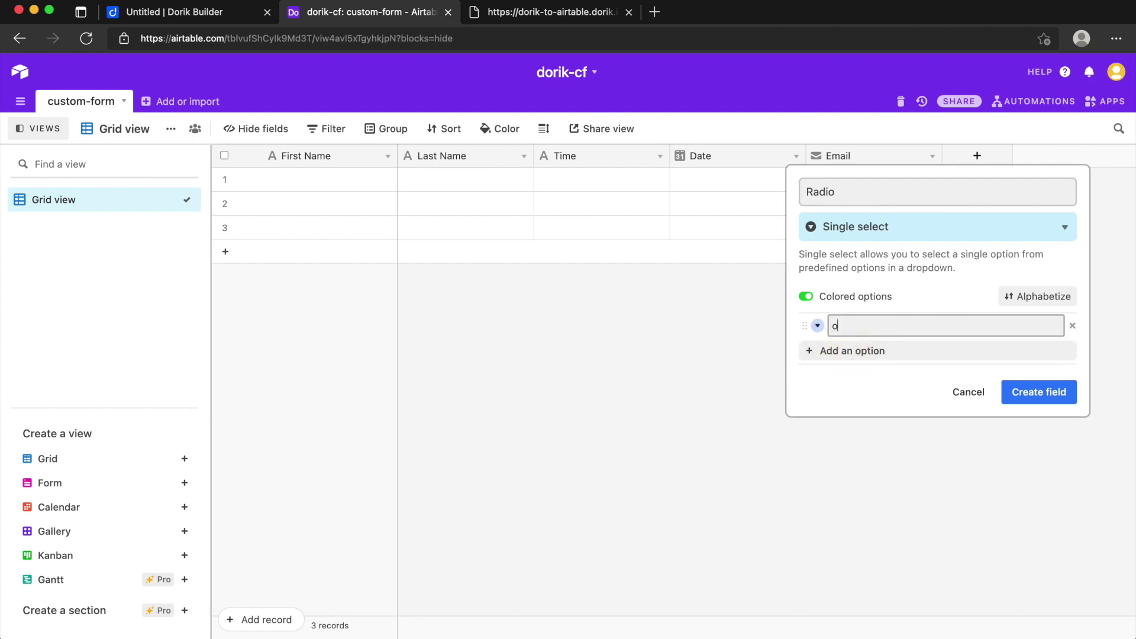
{"action": "type", "text": "ption1"}
{"action": "left_click", "coordinate": [881, 350]}
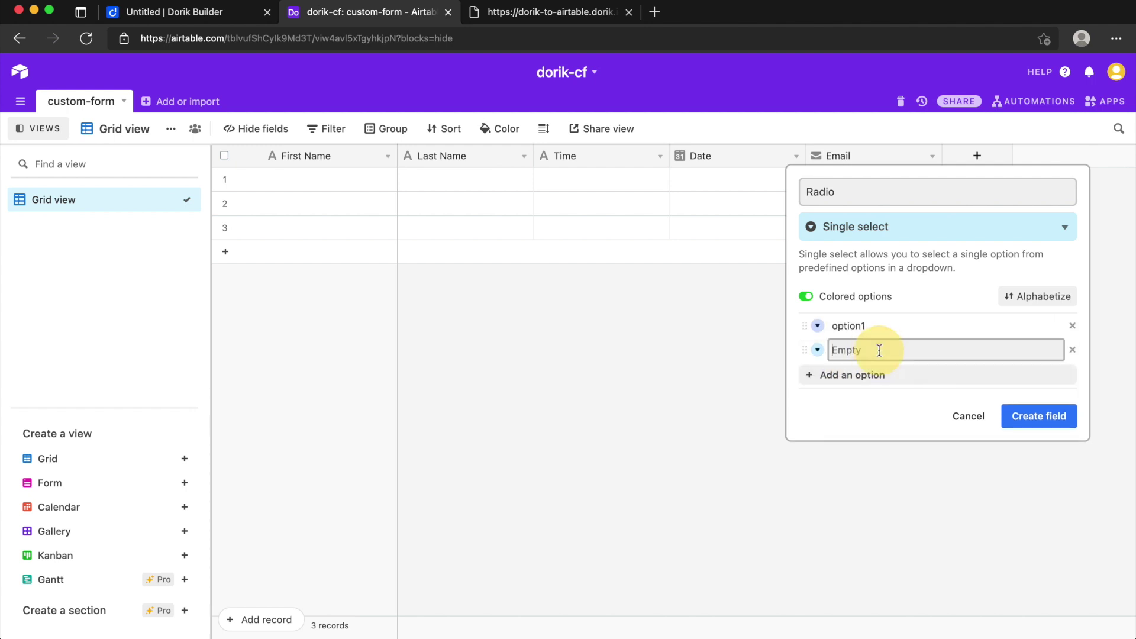
{"action": "type", "text": "option2"}
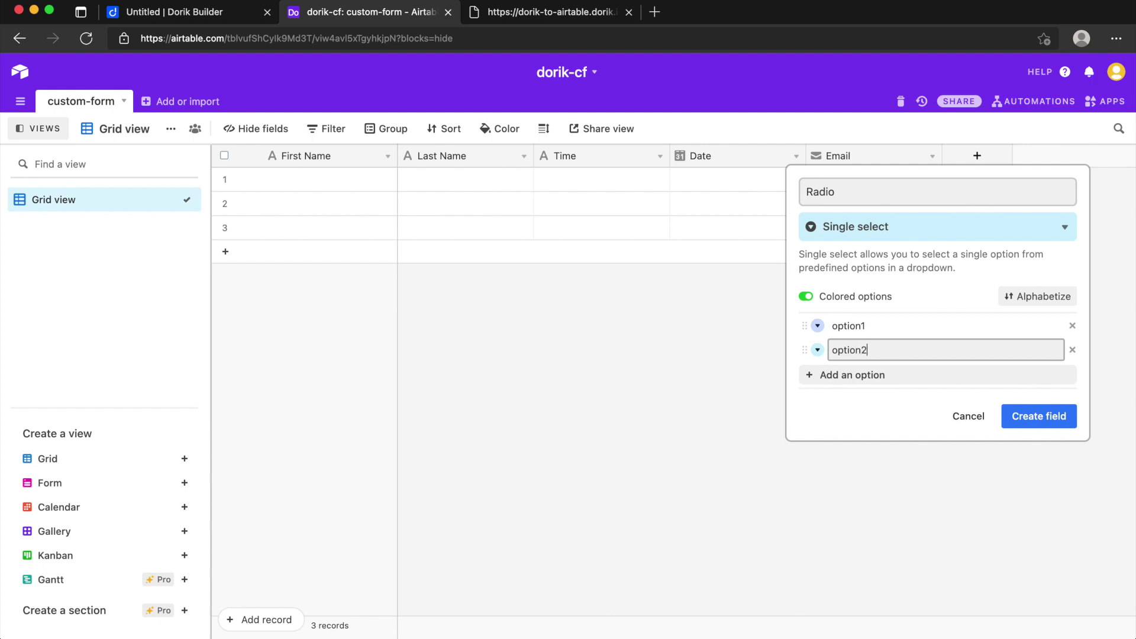
{"action": "left_click", "coordinate": [874, 375]}
{"action": "type", "text": "option3"}
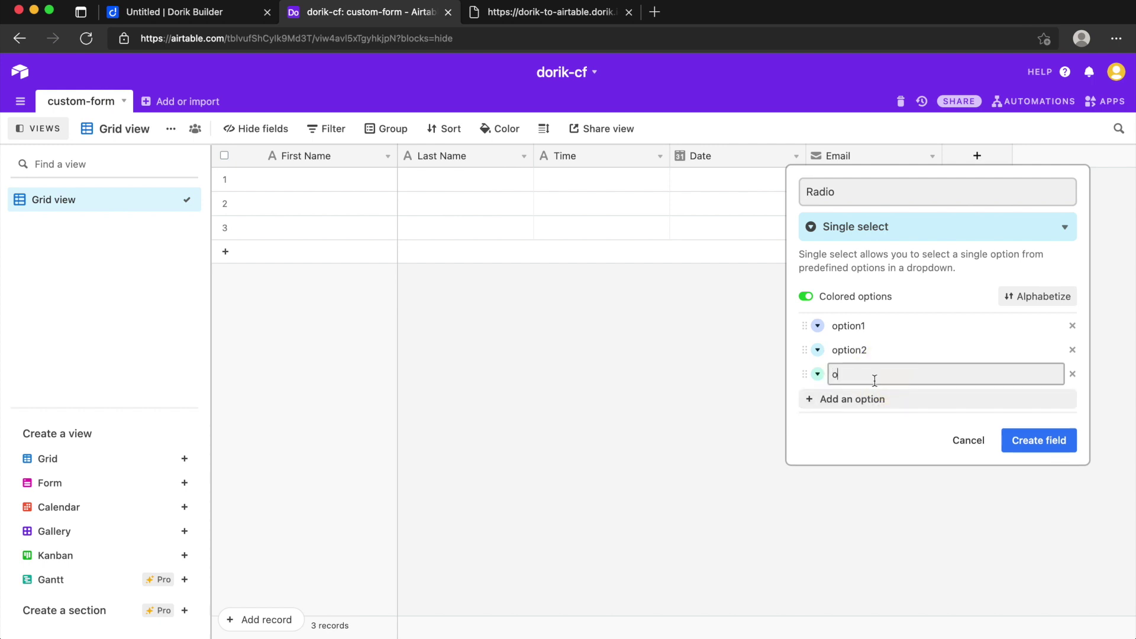
{"action": "left_click", "coordinate": [1034, 440]}
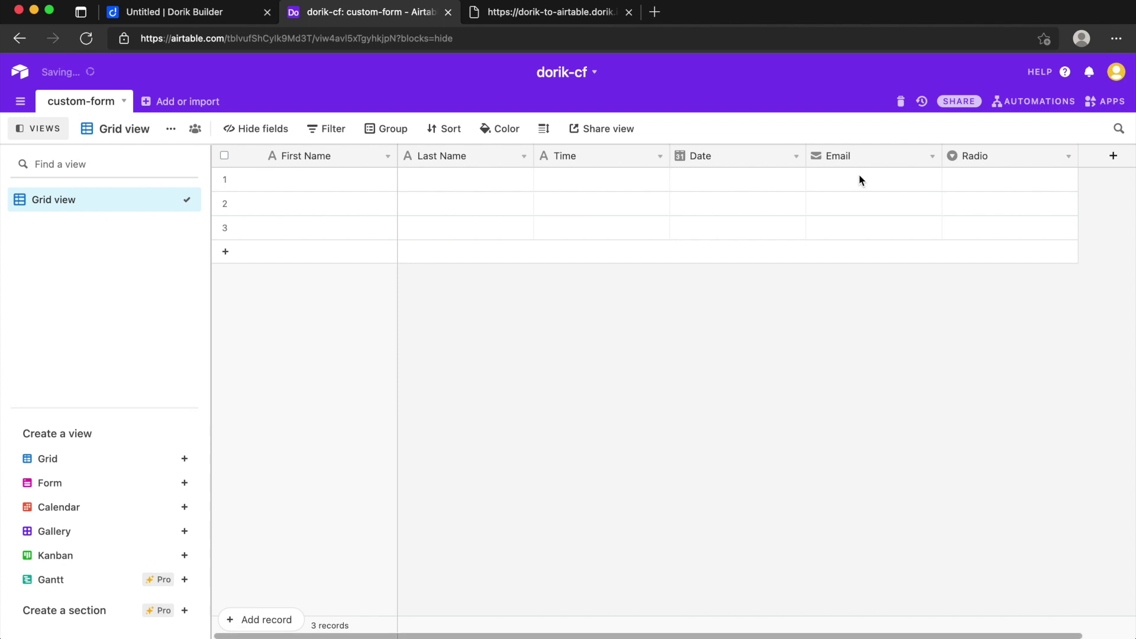
{"action": "left_click", "coordinate": [1112, 156]}
Step: Create a multiple-select field named Checkbox with choices option1, option2 and a third option
{"action": "left_click", "coordinate": [195, 12]}
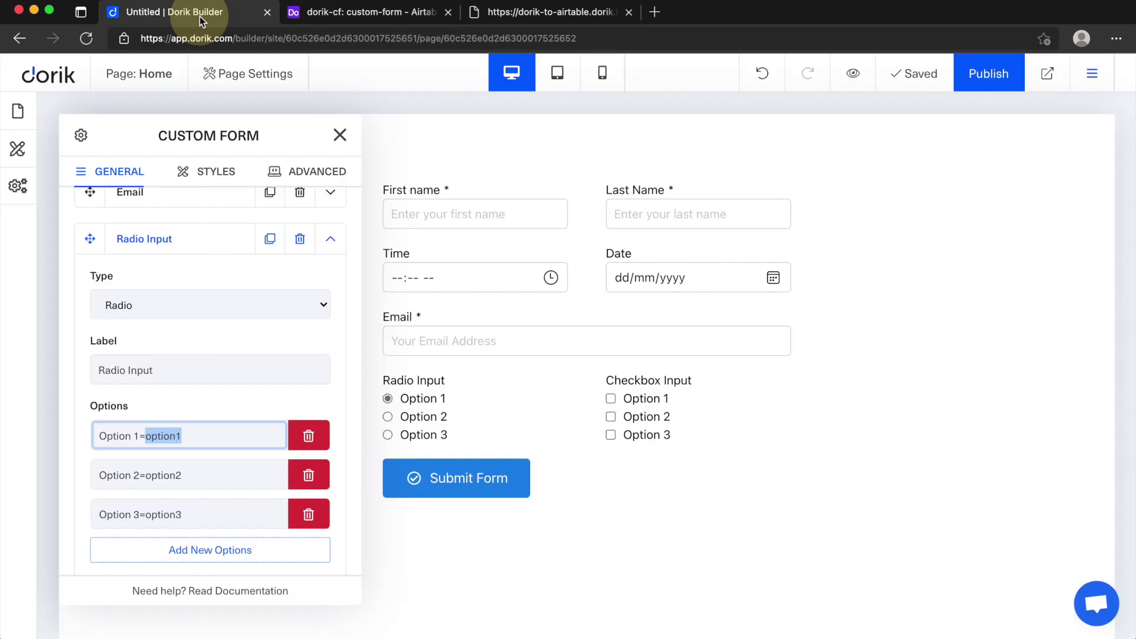
{"action": "left_click", "coordinate": [364, 12]}
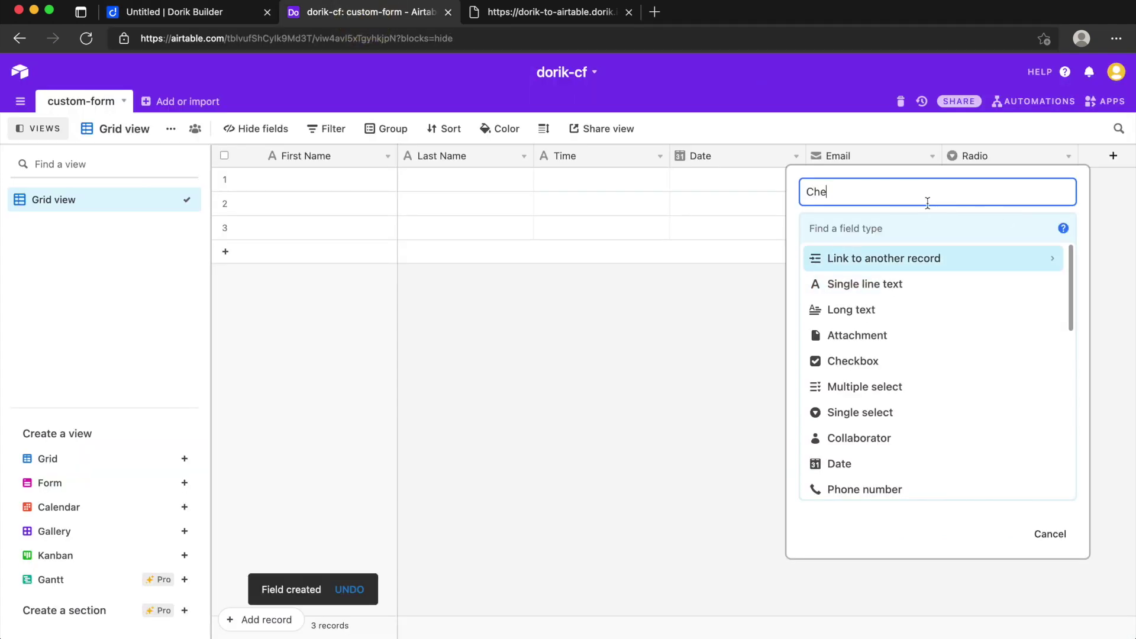
{"action": "type", "text": "box"}
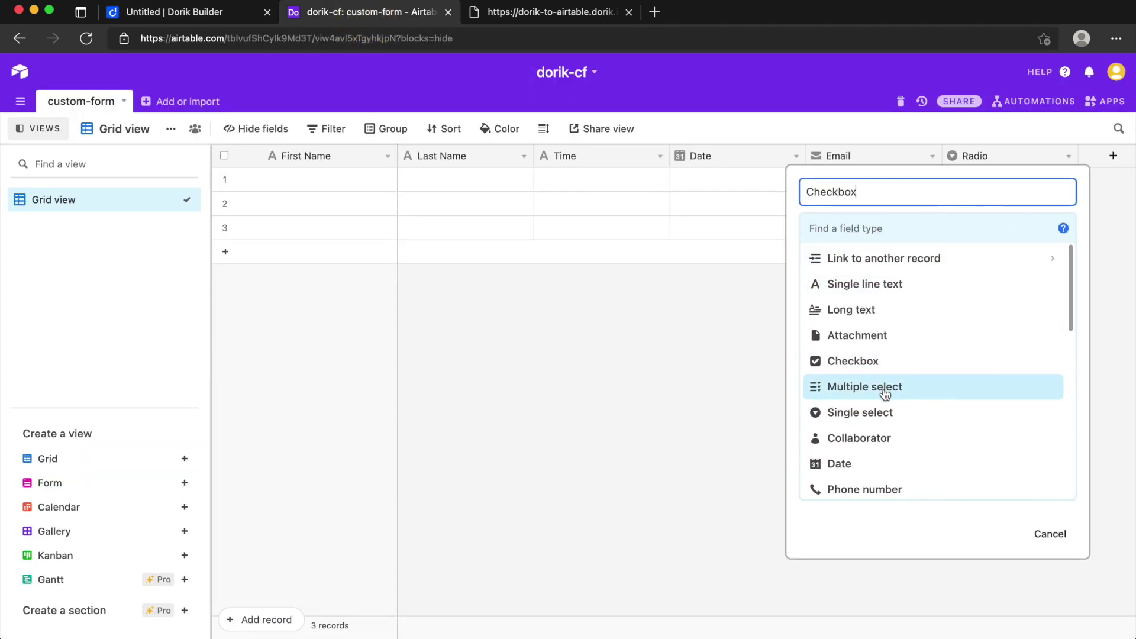
{"action": "left_click", "coordinate": [887, 392]}
{"action": "left_click", "coordinate": [846, 352]}
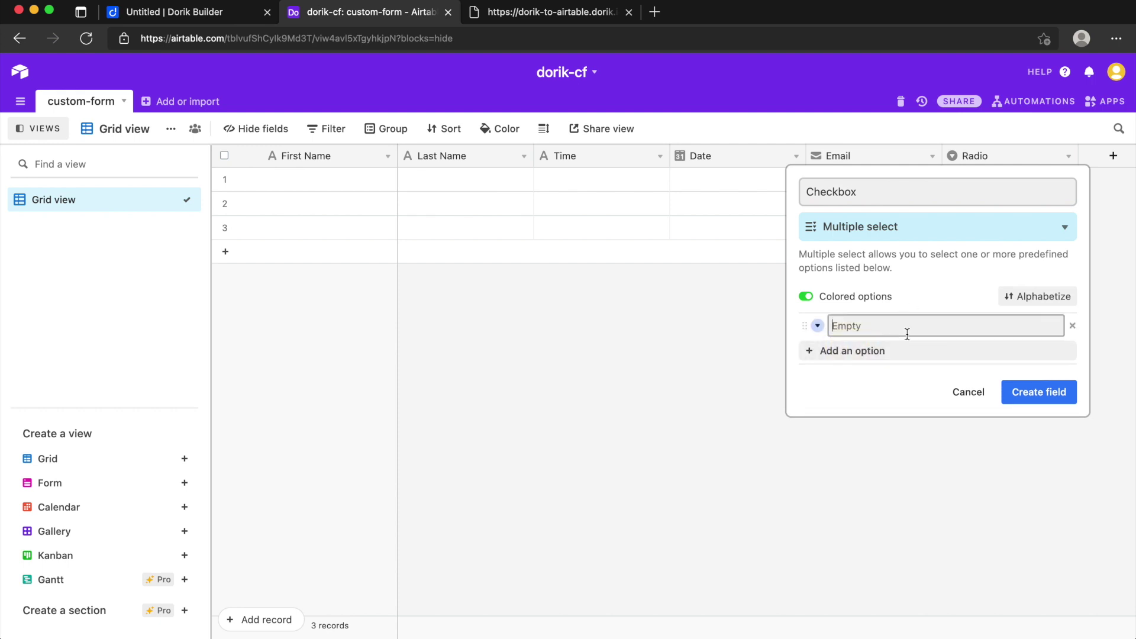
{"action": "type", "text": "option1"}
{"action": "left_click", "coordinate": [898, 351]}
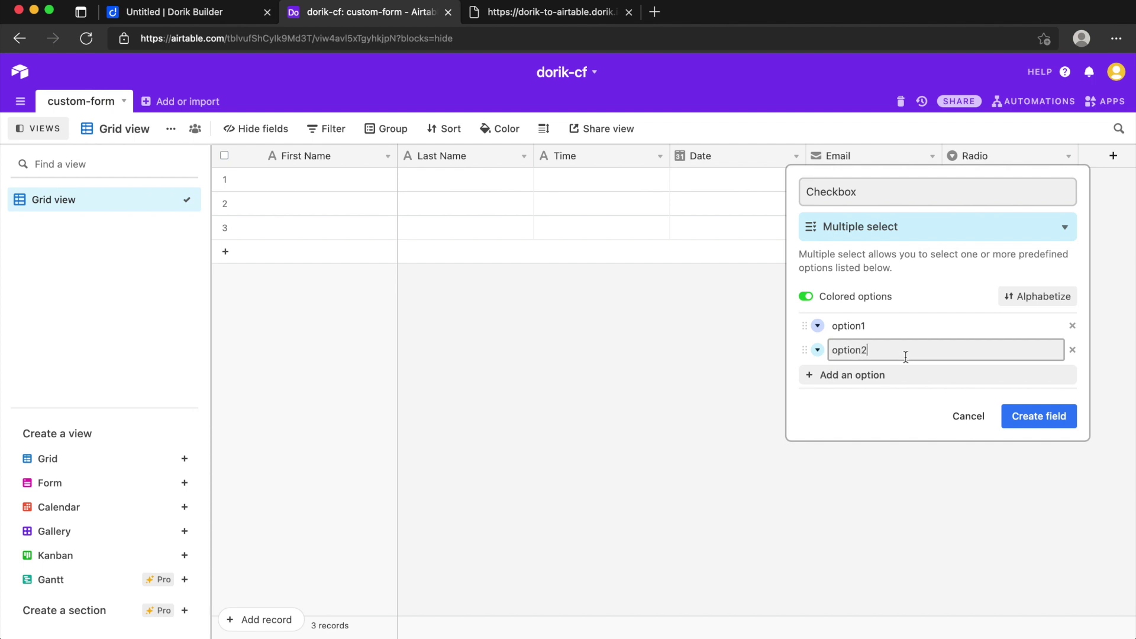
{"action": "left_click", "coordinate": [875, 375]}
{"action": "type", "text": "option3"}
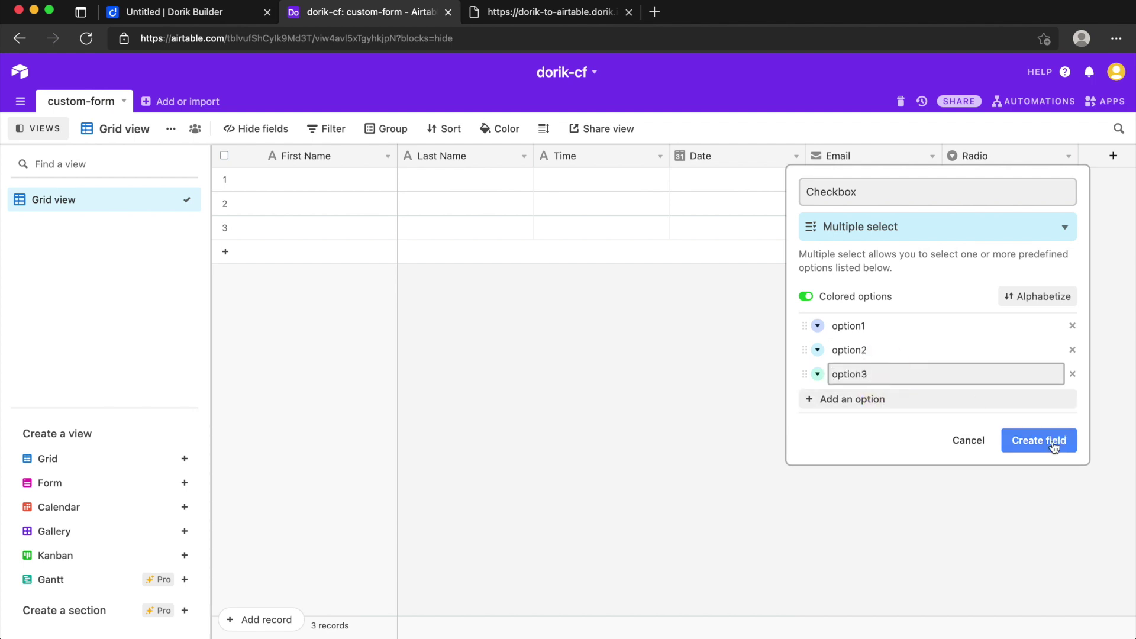
{"action": "left_click", "coordinate": [1039, 440]}
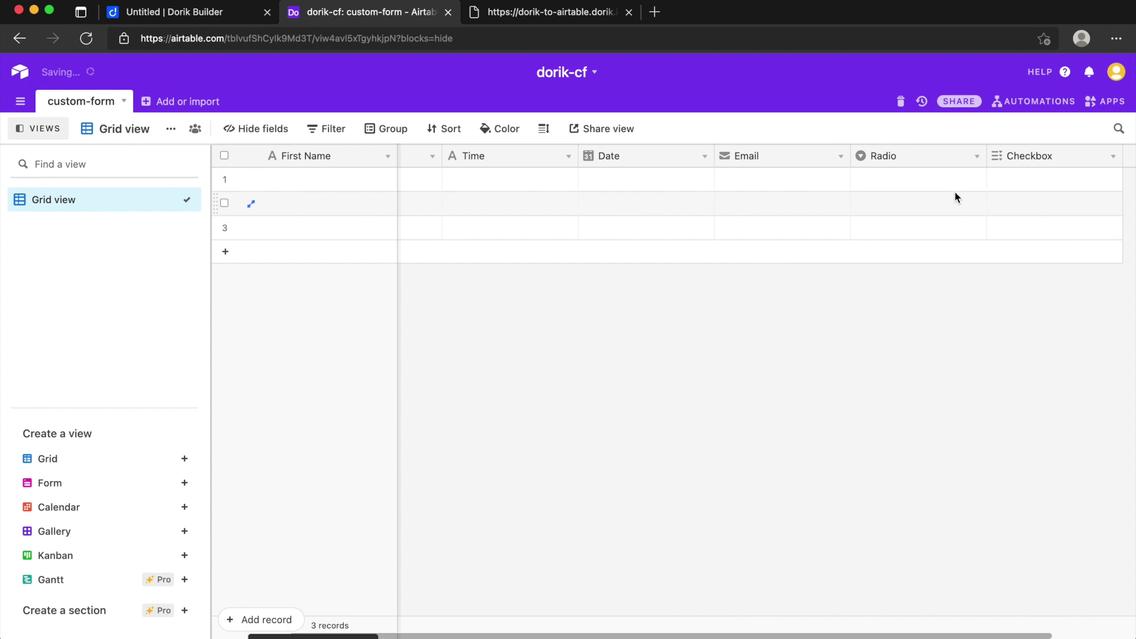
{"action": "scroll", "coordinate": [616, 177], "scroll_direction": "left", "scroll_amount": 3}
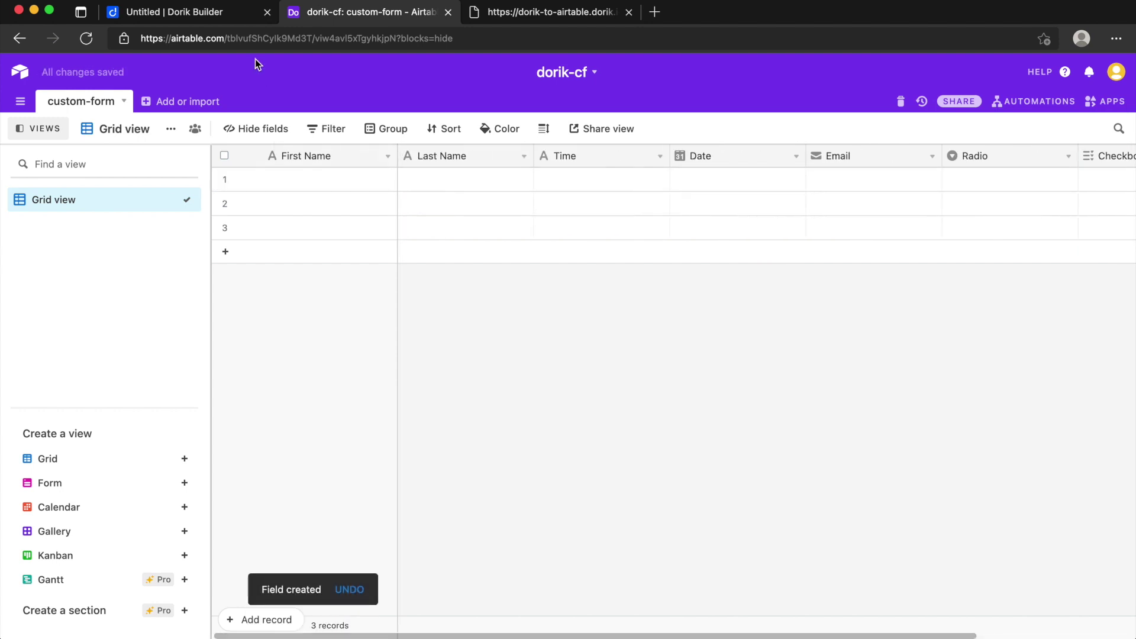
Step: Collapse the Radio Input field's settings in the Custom Form panel
{"action": "left_click", "coordinate": [211, 16]}
{"action": "scroll", "coordinate": [225, 278], "scroll_direction": "up", "scroll_amount": 5}
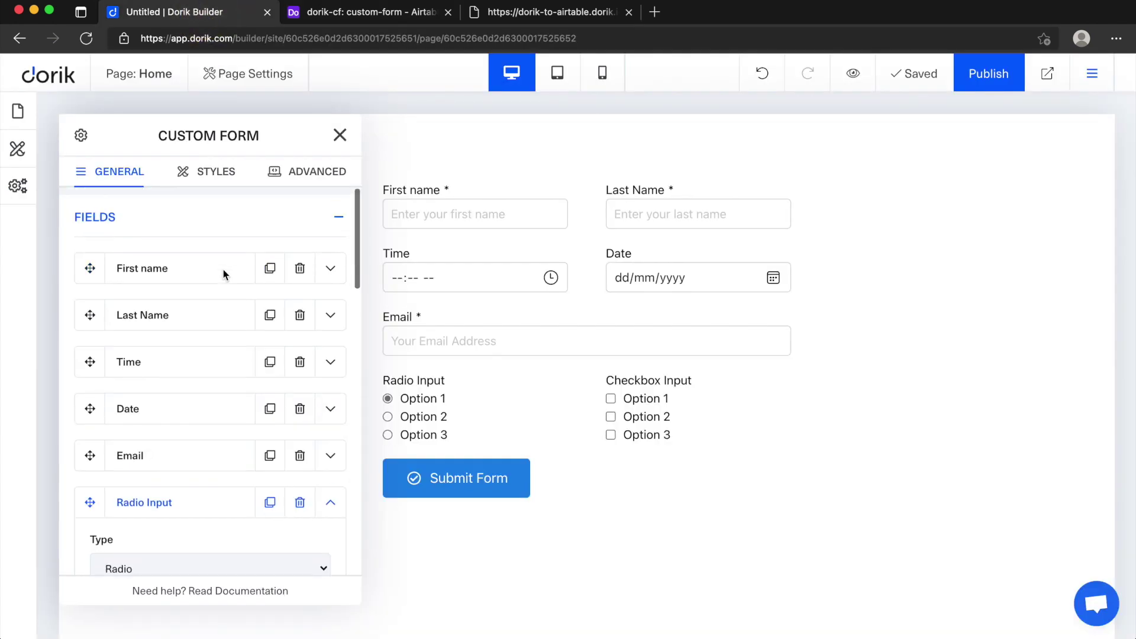
{"action": "left_click", "coordinate": [341, 510]}
{"action": "left_click", "coordinate": [357, 18]}
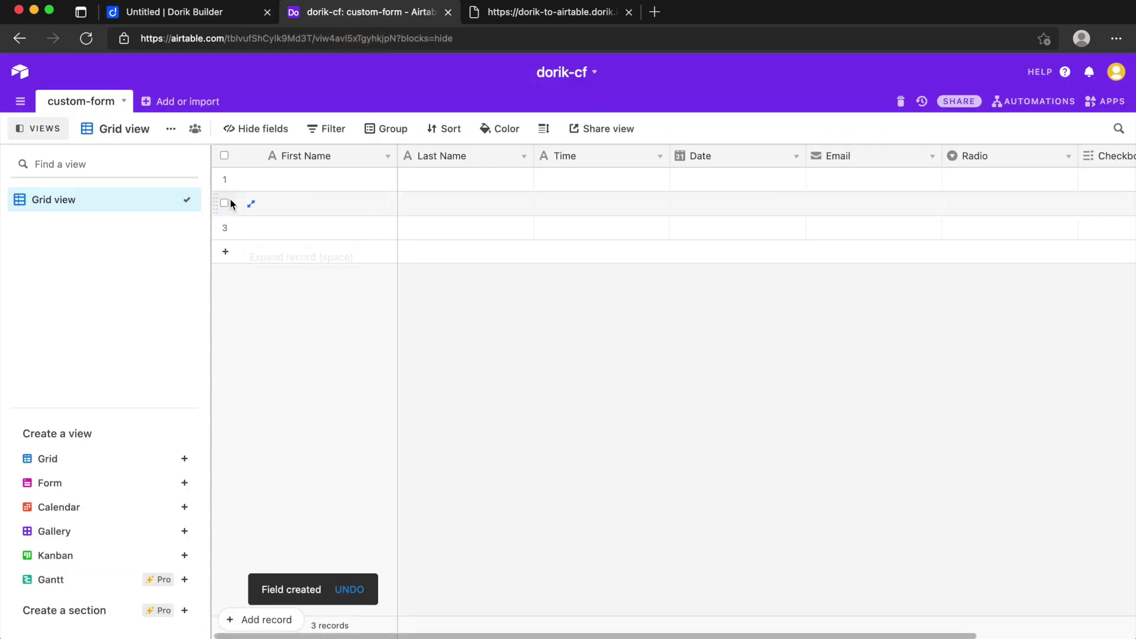
{"action": "left_click", "coordinate": [182, 15]}
Step: Expand First name and confirm its Name Attribute 'First Name' matches the Airtable column
{"action": "left_click", "coordinate": [327, 270]}
{"action": "scroll", "coordinate": [223, 372], "scroll_direction": "down", "scroll_amount": 3}
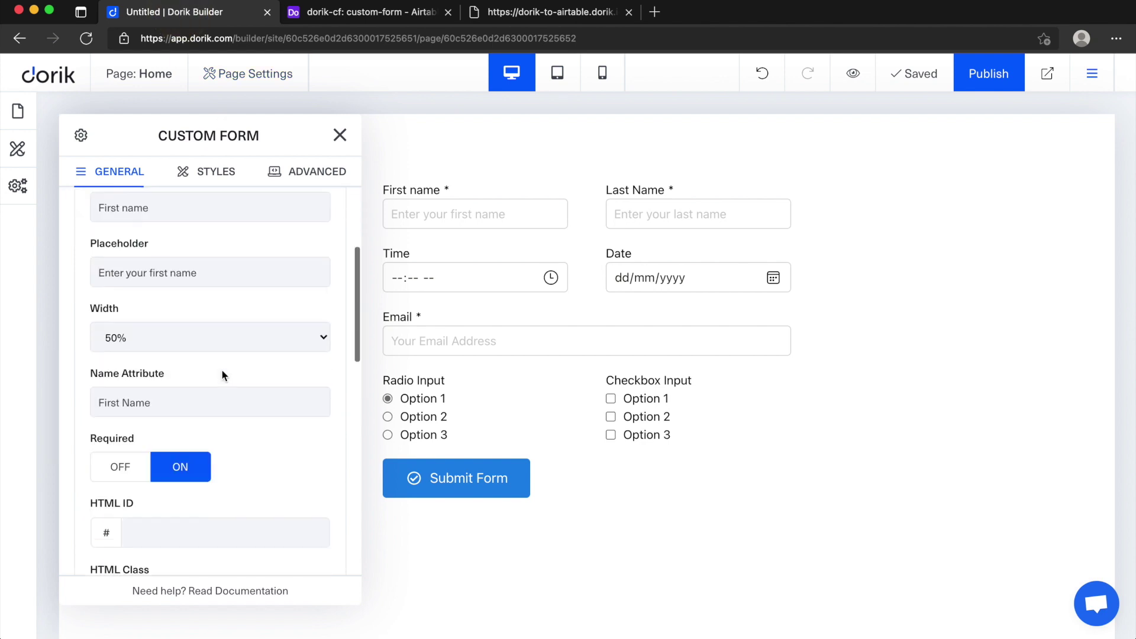
{"action": "scroll", "coordinate": [223, 374], "scroll_direction": "down", "scroll_amount": 1}
{"action": "scroll", "coordinate": [223, 373], "scroll_direction": "up", "scroll_amount": 1}
{"action": "left_click_drag", "start_coordinate": [165, 372], "coordinate": [93, 372]}
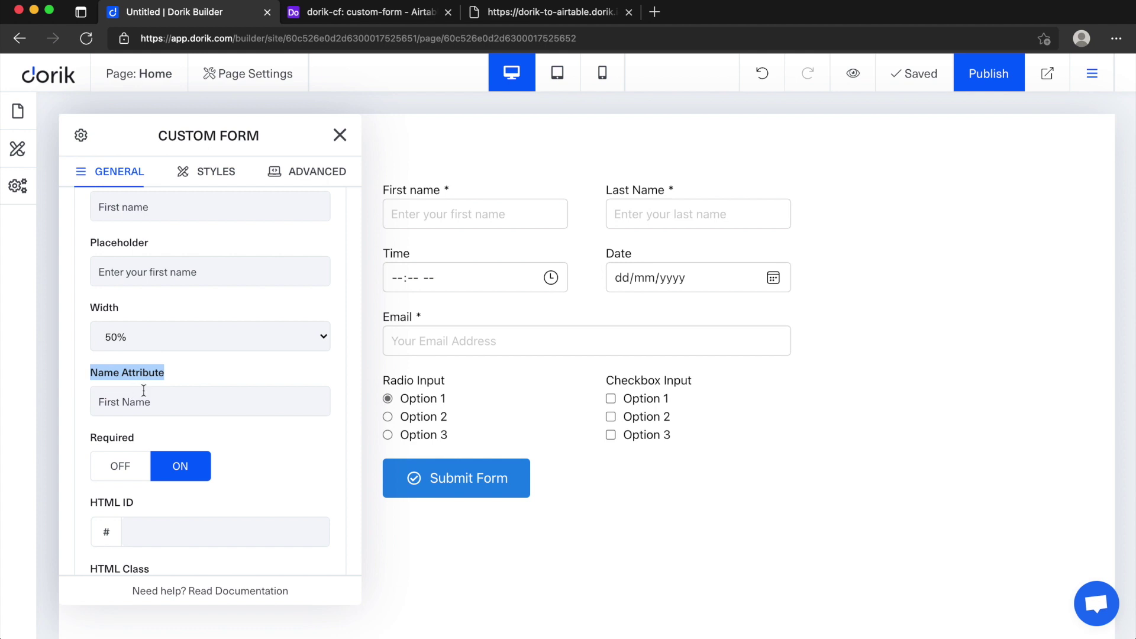
{"action": "left_click_drag", "start_coordinate": [162, 404], "coordinate": [102, 399]}
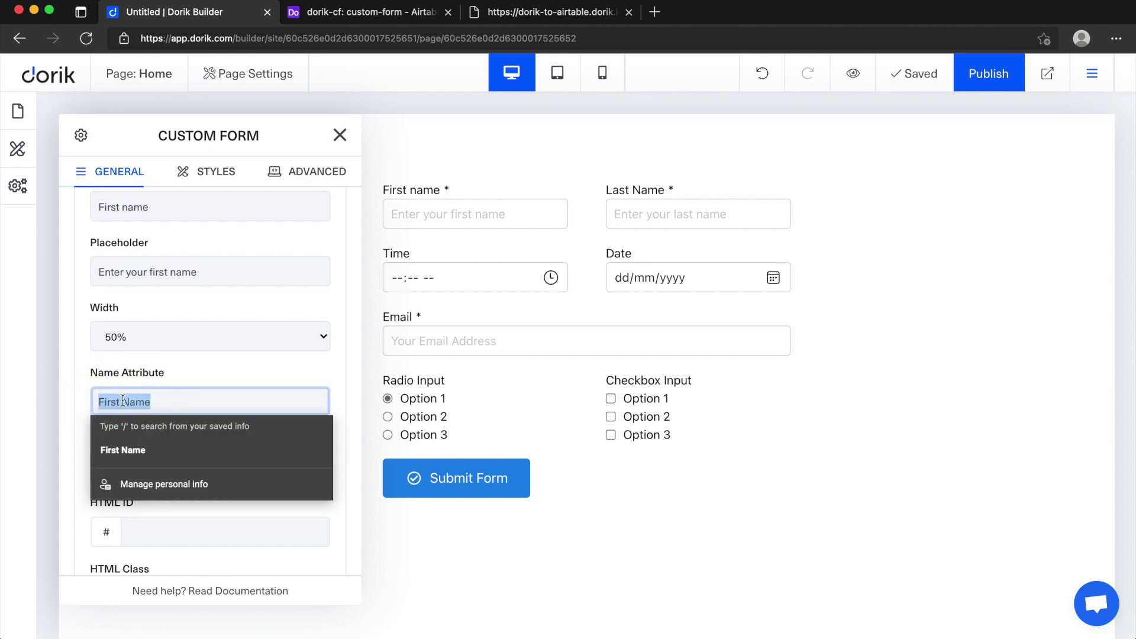
{"action": "left_click", "coordinate": [345, 14]}
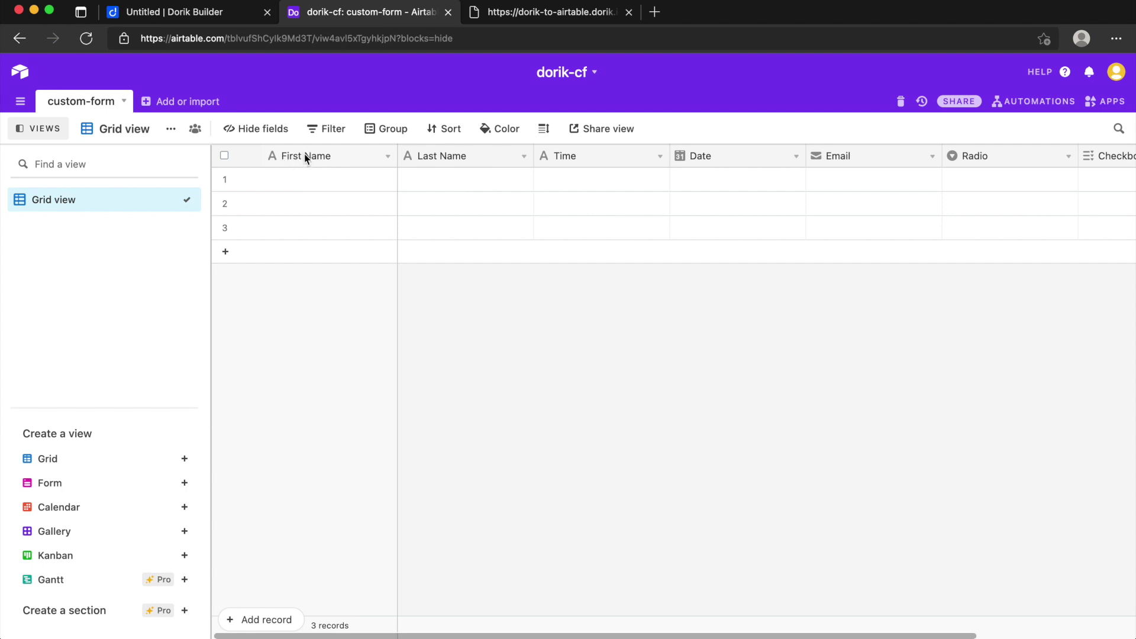
{"action": "left_click", "coordinate": [164, 13]}
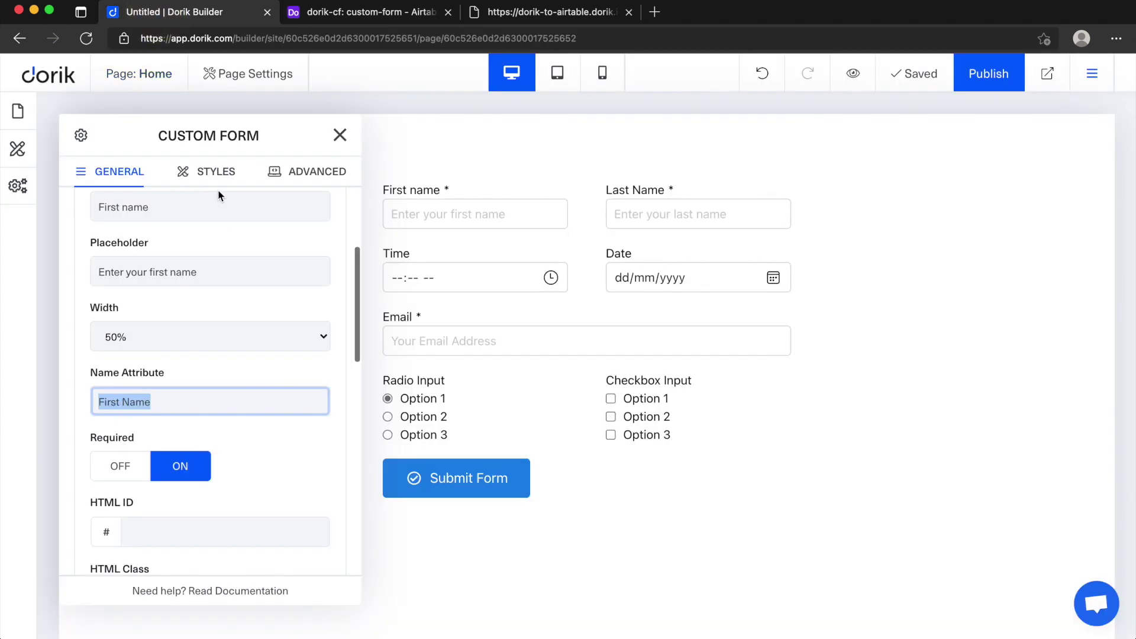
{"action": "left_click", "coordinate": [367, 13]}
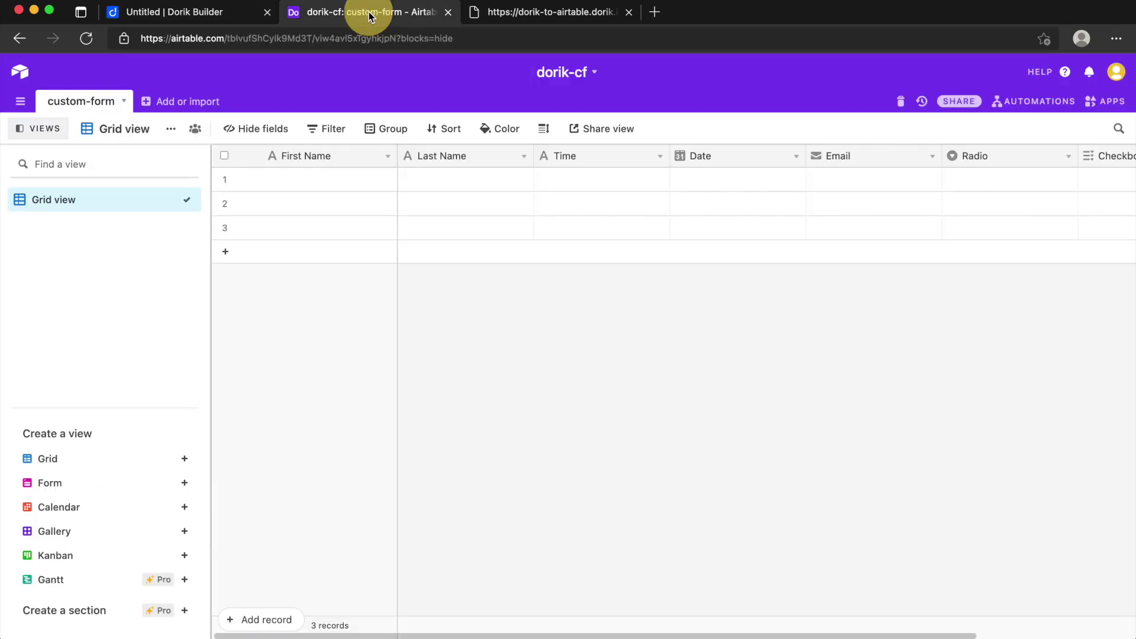
{"action": "double_click", "coordinate": [311, 155]}
{"action": "type", "text": "fir"}
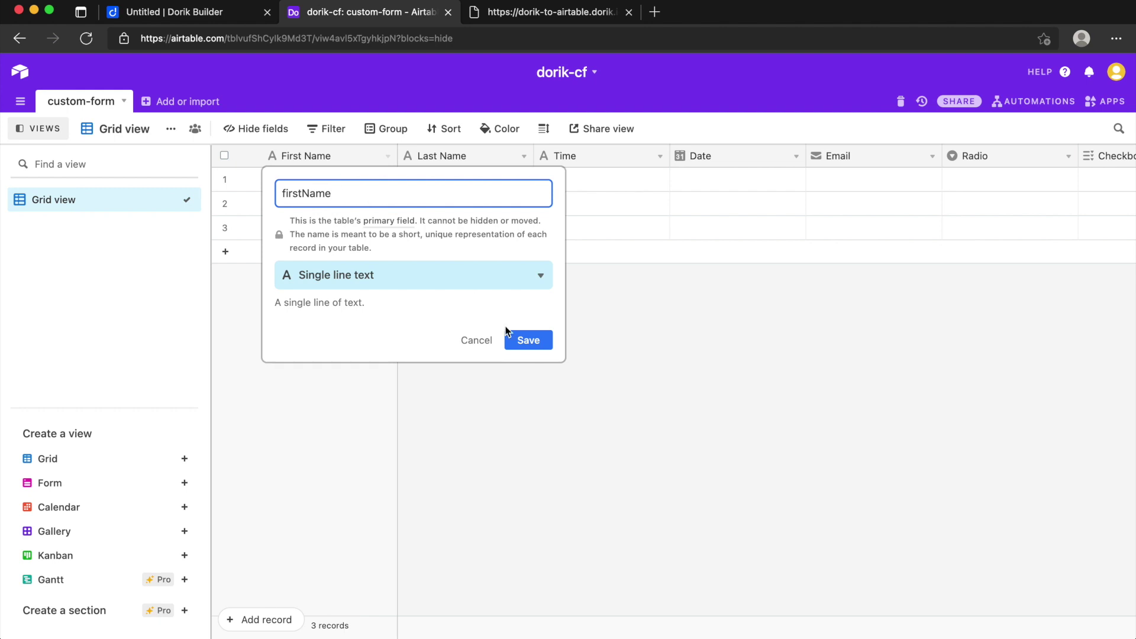
{"action": "type", "text": "stName"}
{"action": "left_click", "coordinate": [531, 339]}
{"action": "double_click", "coordinate": [342, 159]}
{"action": "key", "text": "super+c"}
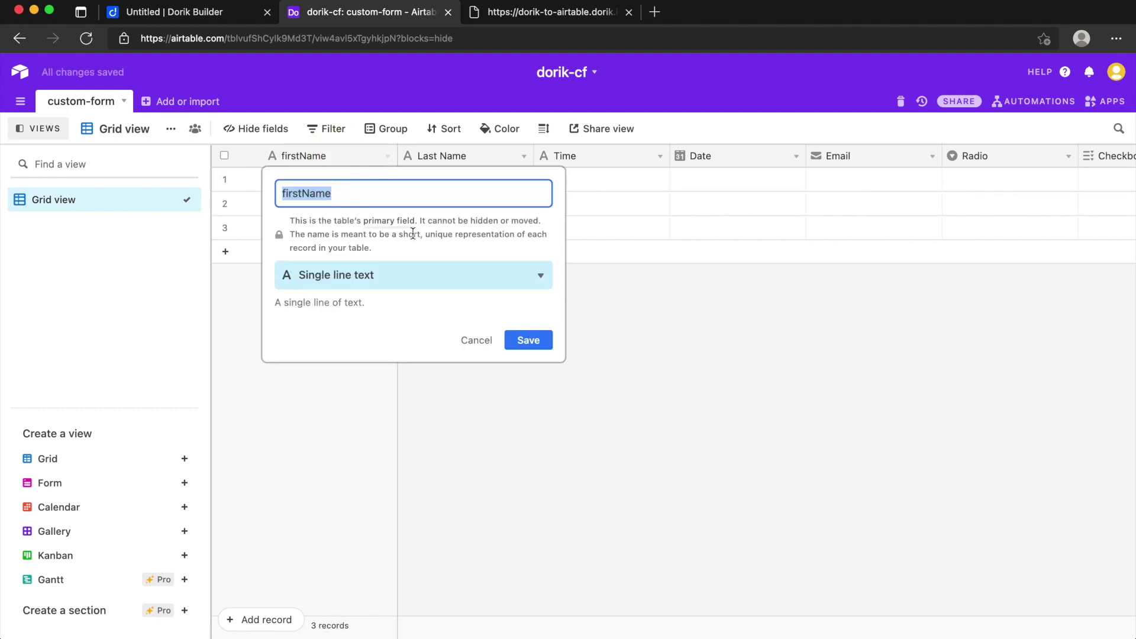
{"action": "left_click", "coordinate": [521, 339]}
{"action": "left_click", "coordinate": [237, 12]}
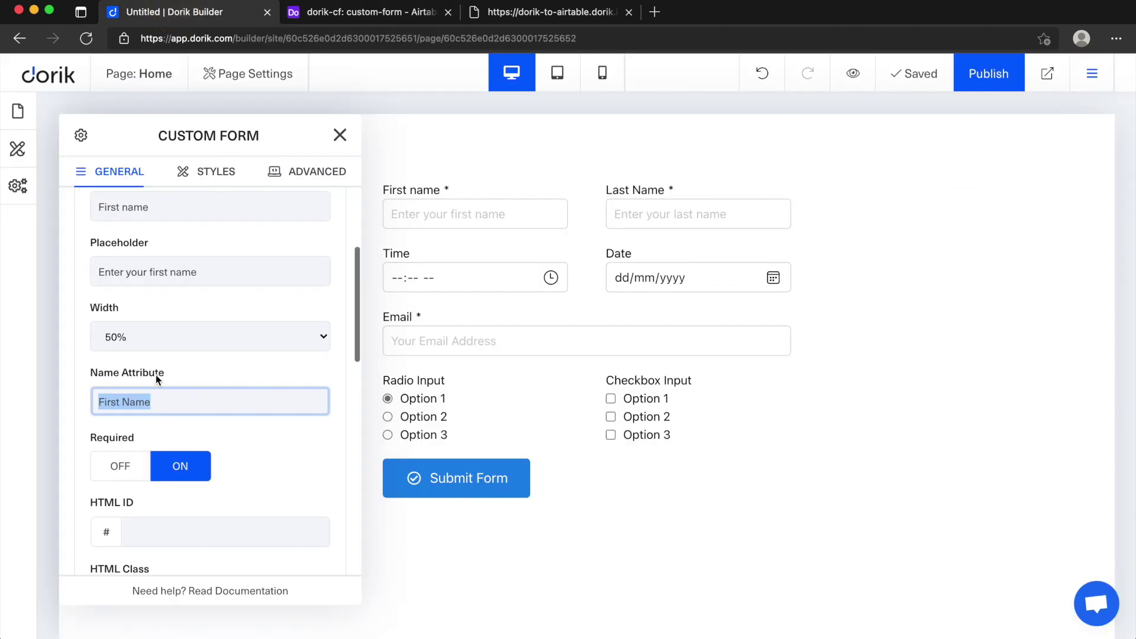
{"action": "key", "text": "super+v"}
{"action": "left_click", "coordinate": [211, 422]}
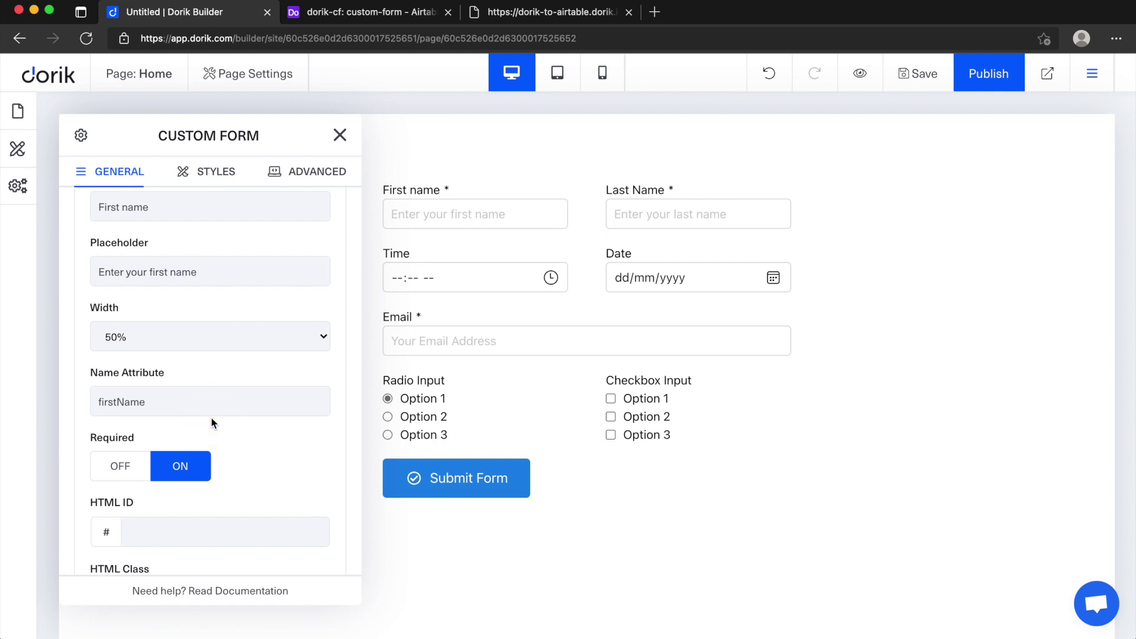
{"action": "left_click", "coordinate": [322, 11]}
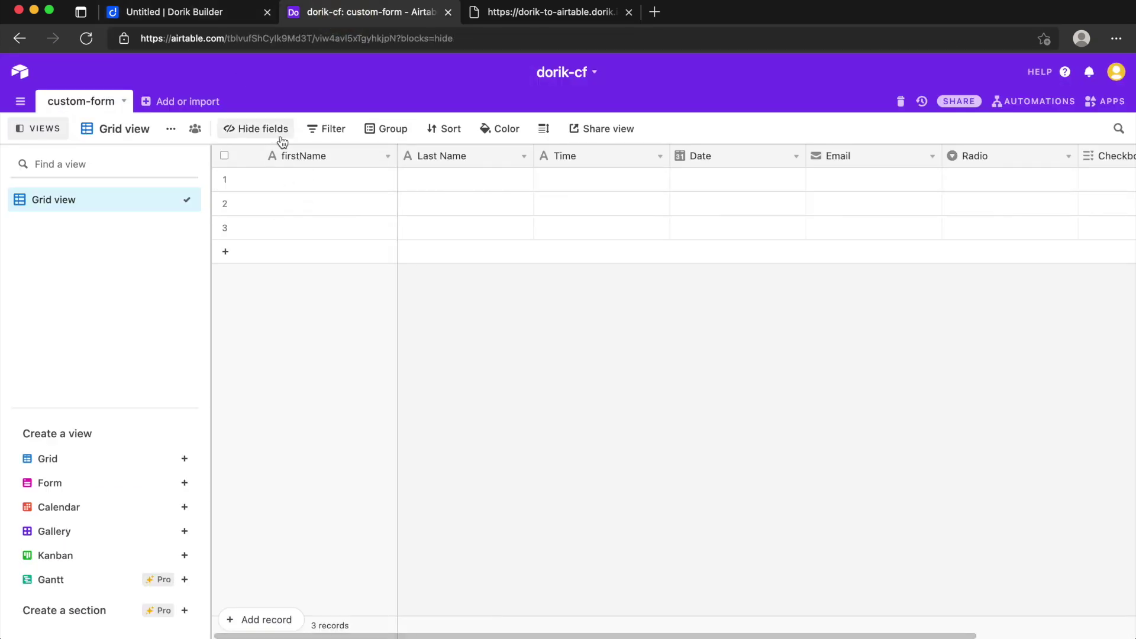
{"action": "double_click", "coordinate": [303, 155]}
{"action": "type", "text": "First Name"}
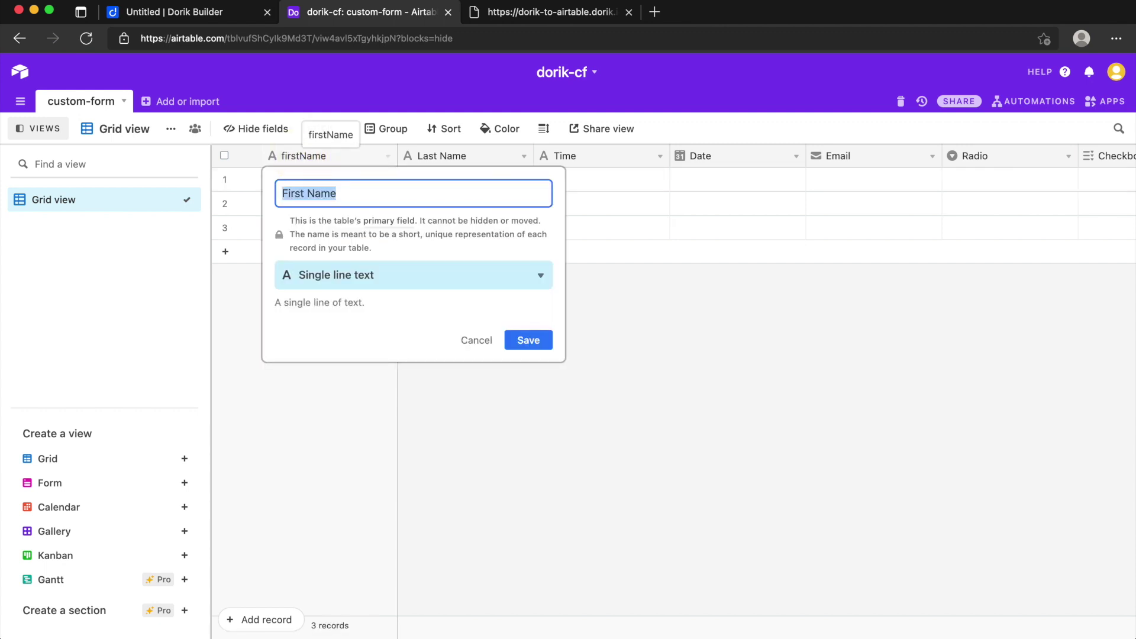
{"action": "left_click", "coordinate": [528, 340]}
{"action": "left_click", "coordinate": [189, 15]}
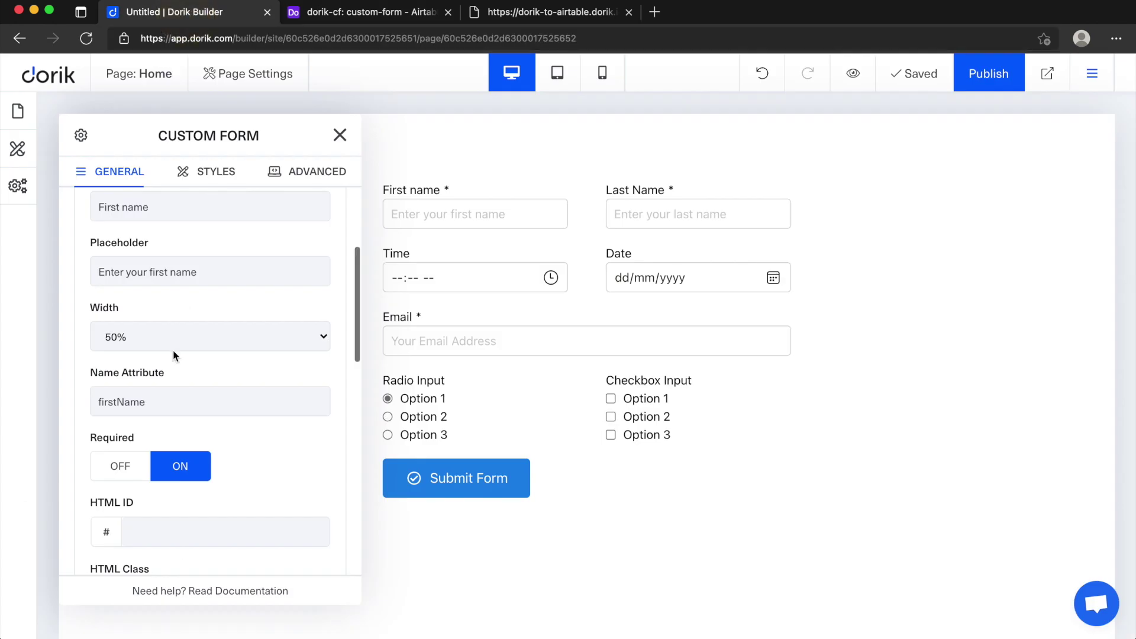
{"action": "left_click_drag", "start_coordinate": [159, 406], "coordinate": [68, 397]}
{"action": "type", "text": "First Name"}
{"action": "left_click", "coordinate": [243, 378]}
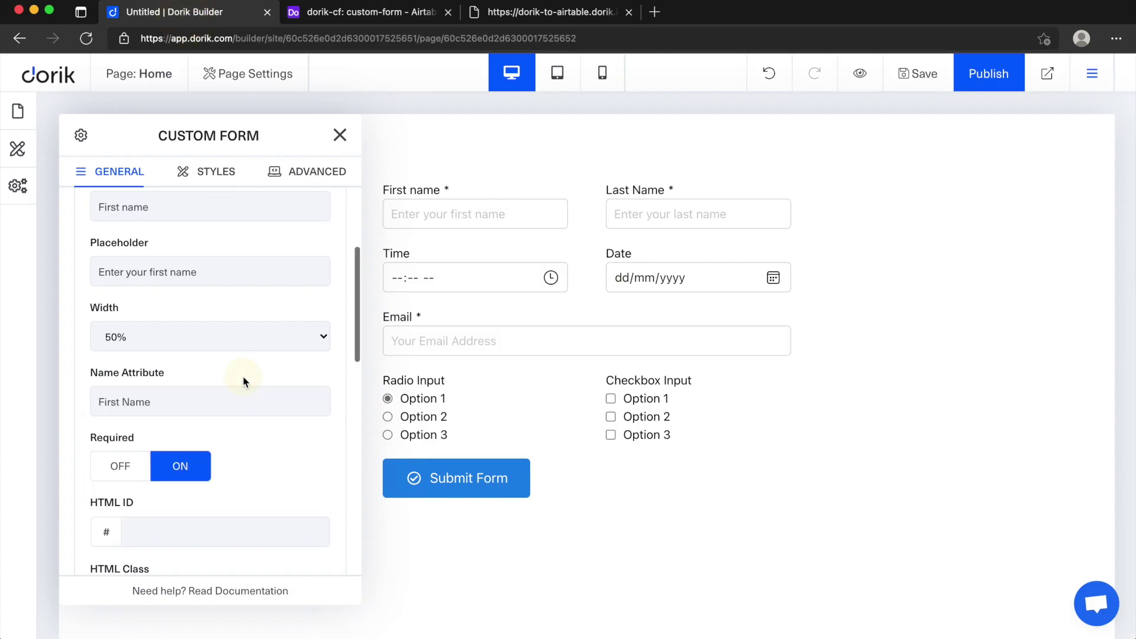
{"action": "left_click", "coordinate": [370, 6]}
Step: Compare the First Name, Last Name and Time fields' name attributes with the Airtable column names
{"action": "left_click", "coordinate": [199, 12]}
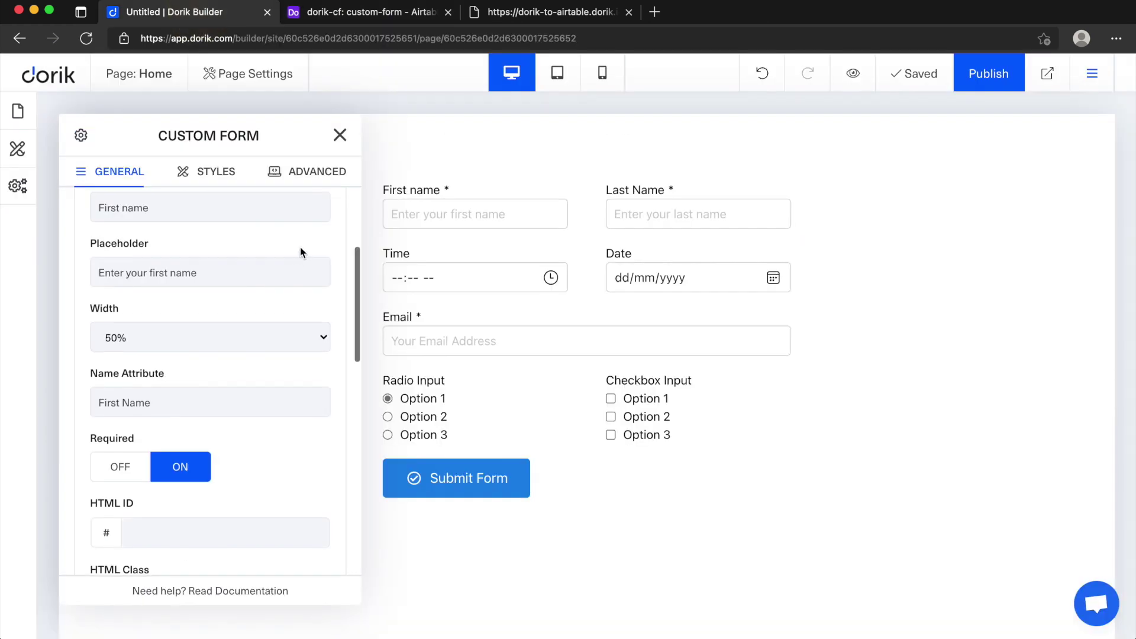
{"action": "scroll", "coordinate": [301, 253], "scroll_direction": "up", "scroll_amount": 3}
{"action": "left_click", "coordinate": [327, 265]}
{"action": "scroll", "coordinate": [327, 260], "scroll_direction": "down", "scroll_amount": 1}
{"action": "left_click", "coordinate": [327, 281]}
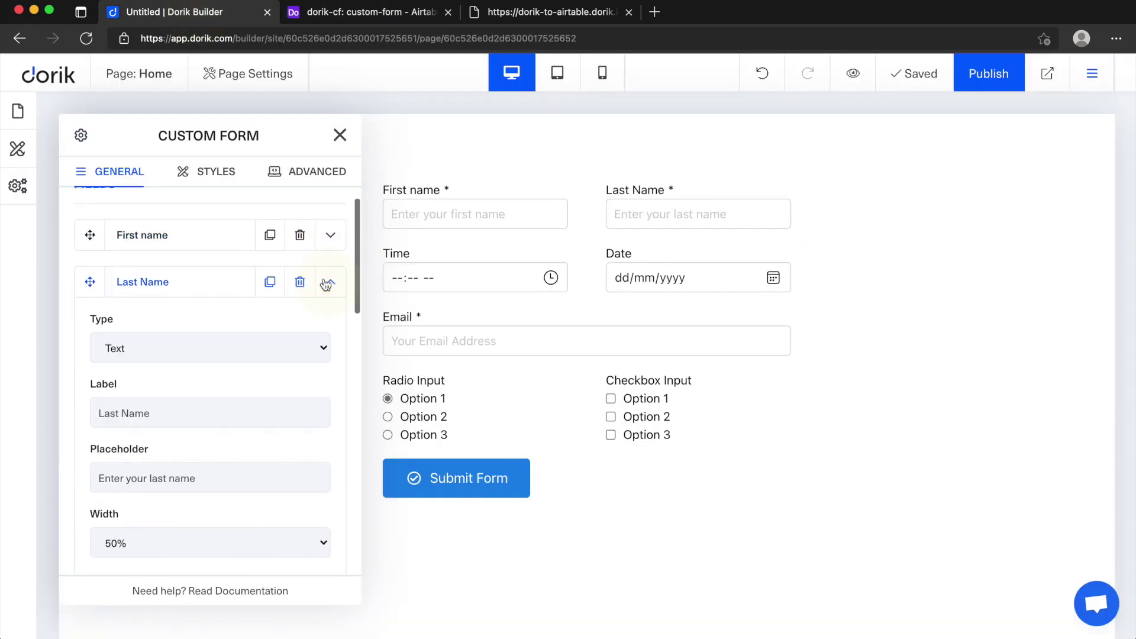
{"action": "scroll", "coordinate": [142, 401], "scroll_direction": "down", "scroll_amount": 4}
{"action": "left_click", "coordinate": [398, 12]}
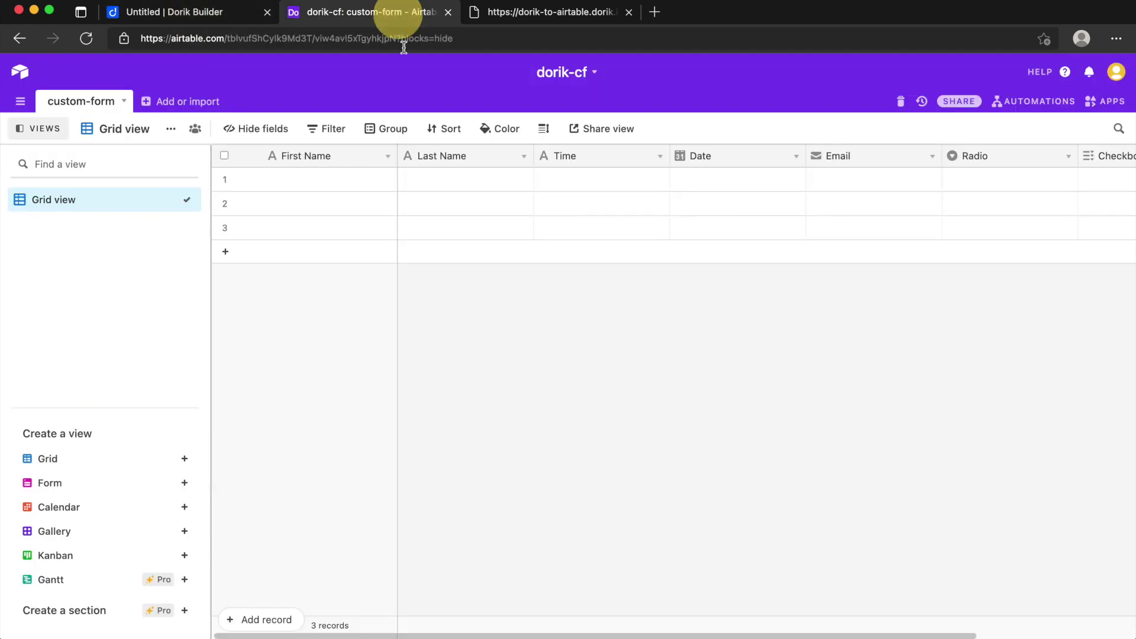
{"action": "left_click", "coordinate": [163, 12]}
{"action": "scroll", "coordinate": [251, 271], "scroll_direction": "down", "scroll_amount": 6}
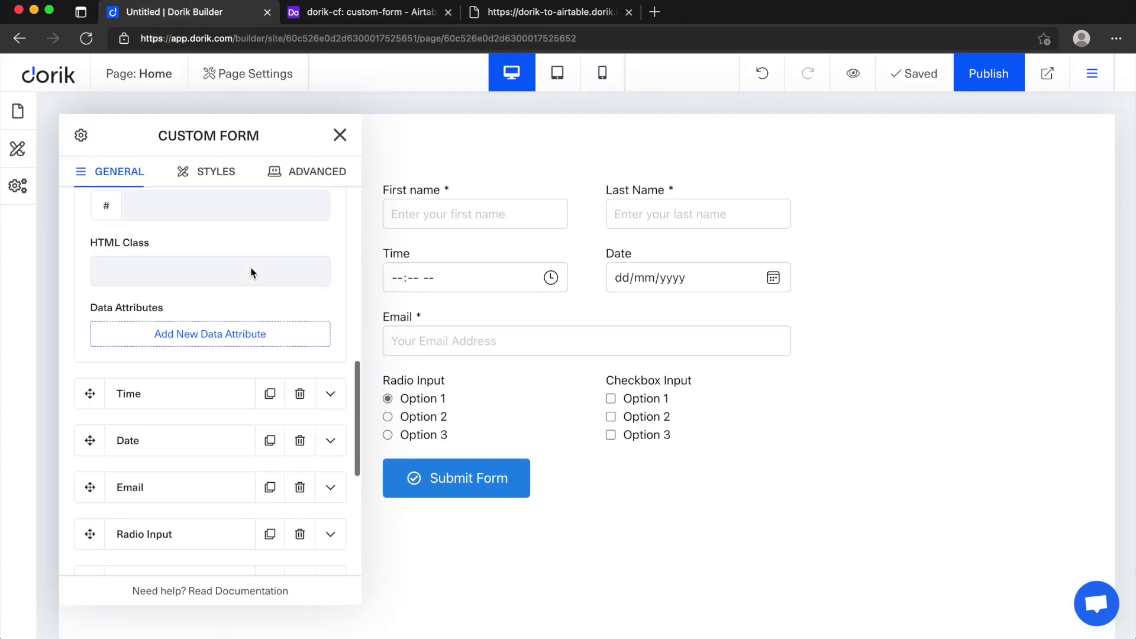
{"action": "left_click", "coordinate": [326, 322]}
{"action": "scroll", "coordinate": [326, 321], "scroll_direction": "down", "scroll_amount": 3}
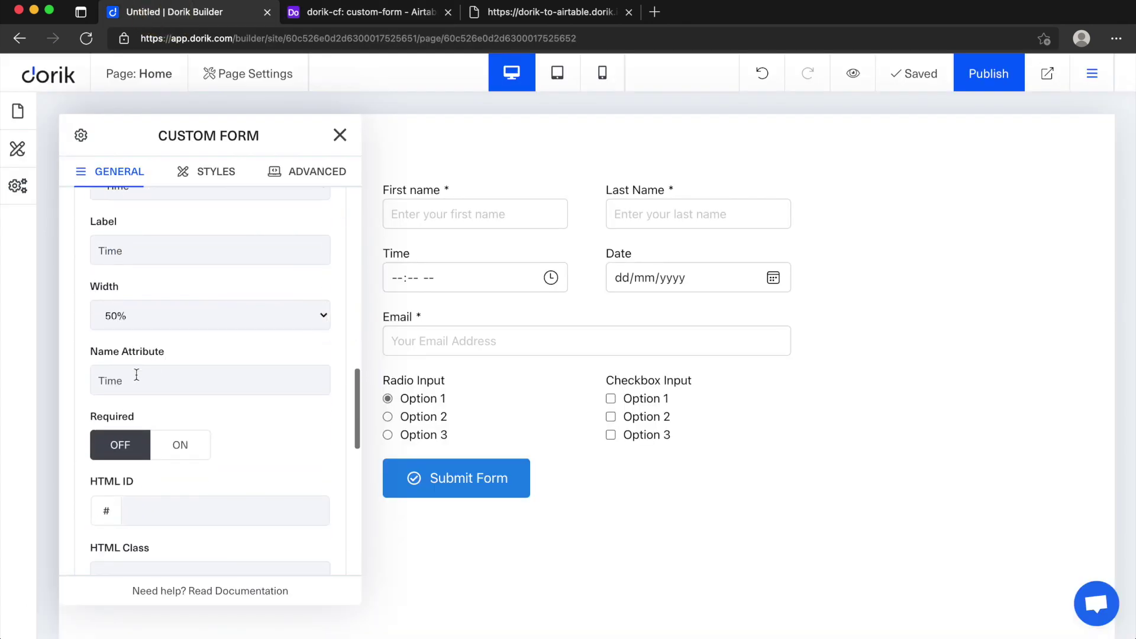
{"action": "double_click", "coordinate": [103, 380]}
{"action": "left_click", "coordinate": [387, 13]}
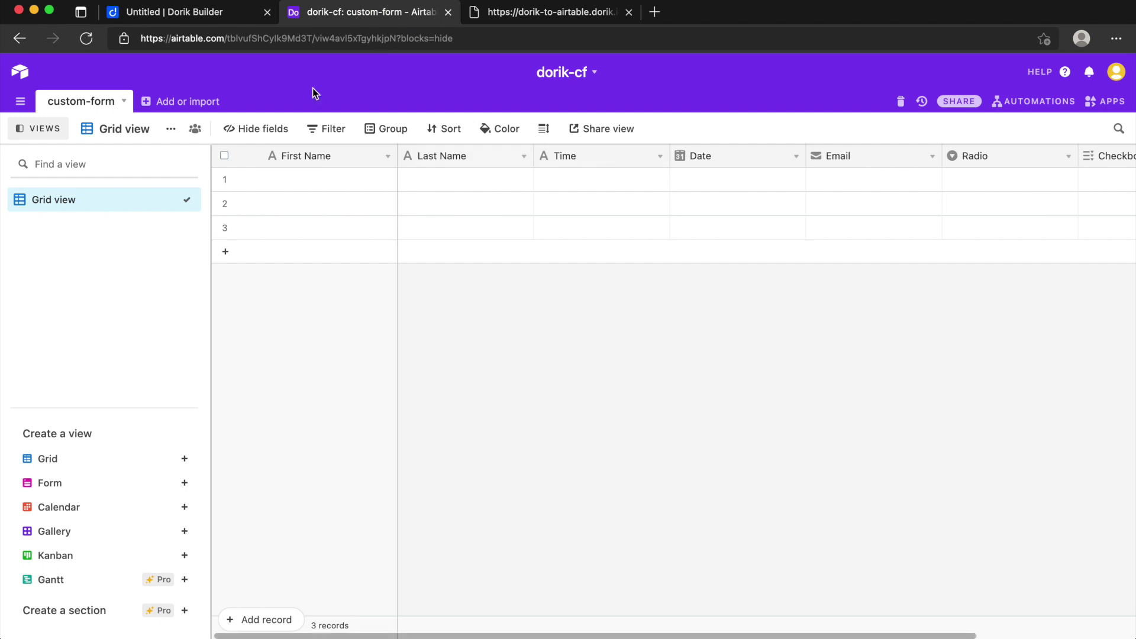
{"action": "left_click", "coordinate": [211, 15]}
Step: Check that the Date and Email fields' name attributes match their Airtable columns
{"action": "scroll", "coordinate": [280, 346], "scroll_direction": "down", "scroll_amount": 5}
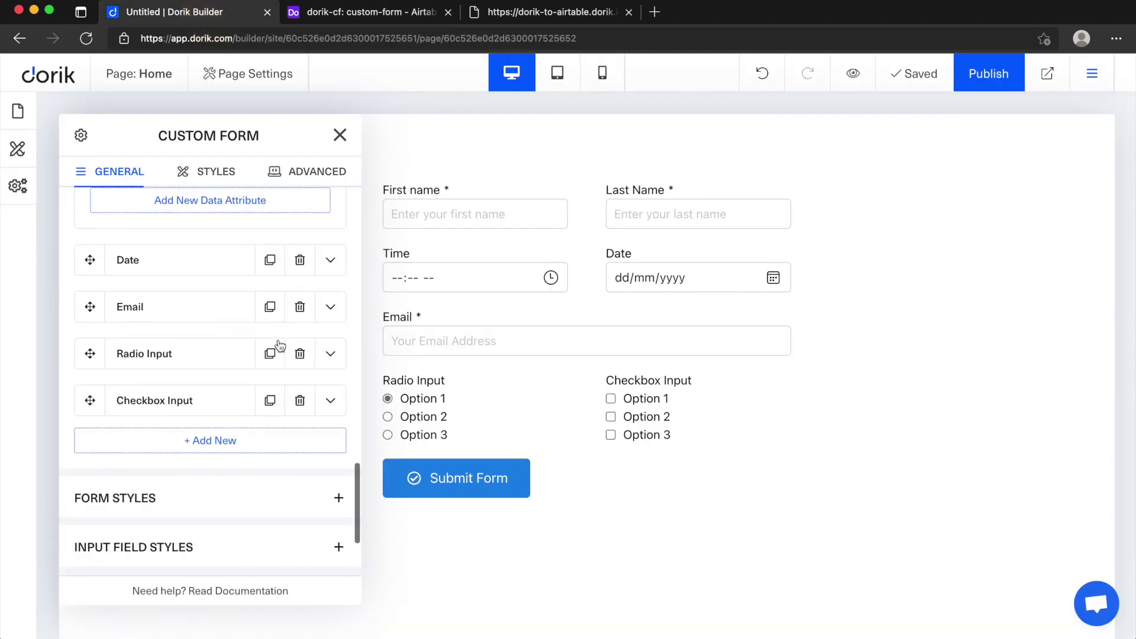
{"action": "left_click", "coordinate": [330, 260]}
{"action": "scroll", "coordinate": [152, 276], "scroll_direction": "down", "scroll_amount": 4}
{"action": "scroll", "coordinate": [120, 335], "scroll_direction": "up", "scroll_amount": 1}
{"action": "double_click", "coordinate": [110, 342]}
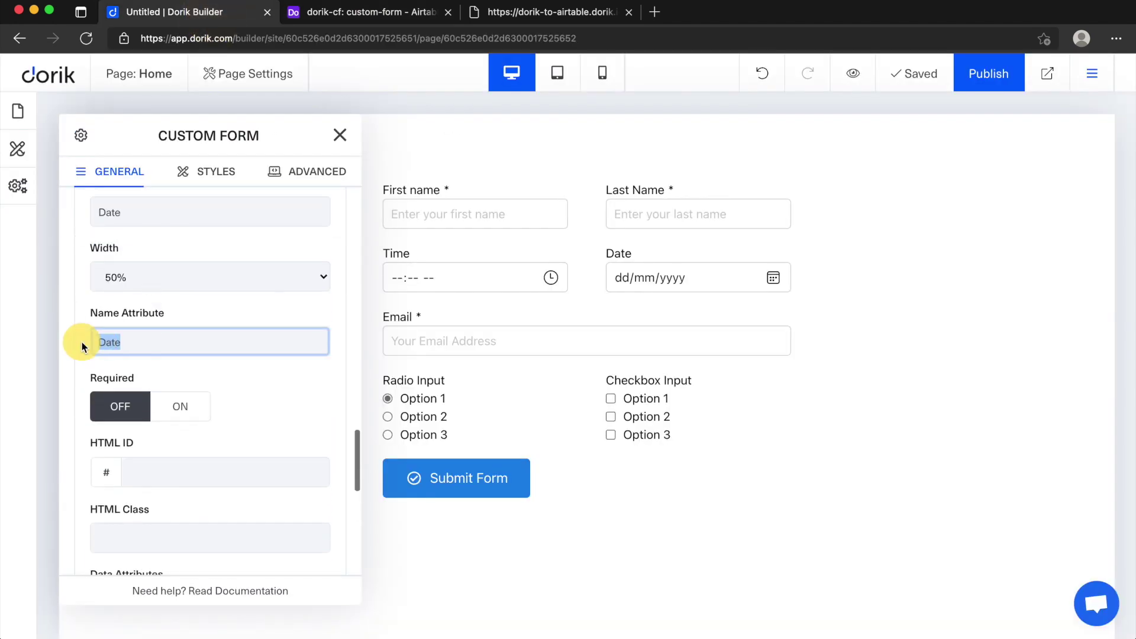
{"action": "left_click", "coordinate": [371, 12]}
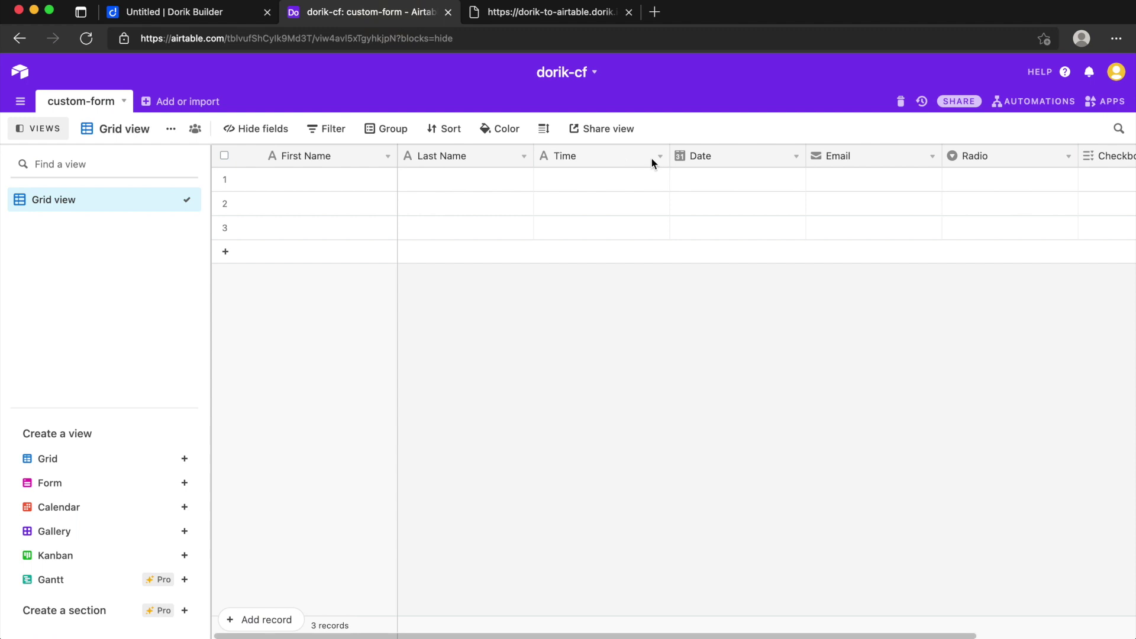
{"action": "left_click", "coordinate": [247, 12]}
{"action": "scroll", "coordinate": [249, 378], "scroll_direction": "down", "scroll_amount": 5}
{"action": "left_click", "coordinate": [330, 299]}
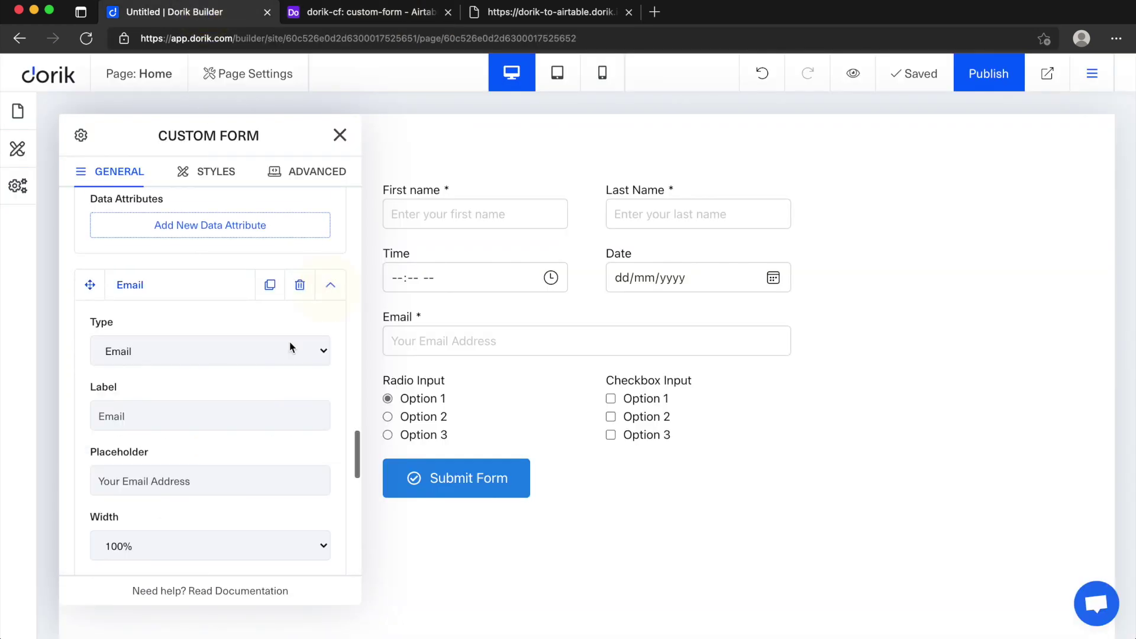
{"action": "scroll", "coordinate": [270, 351], "scroll_direction": "down", "scroll_amount": 5}
{"action": "left_click_drag", "start_coordinate": [135, 322], "coordinate": [79, 322]}
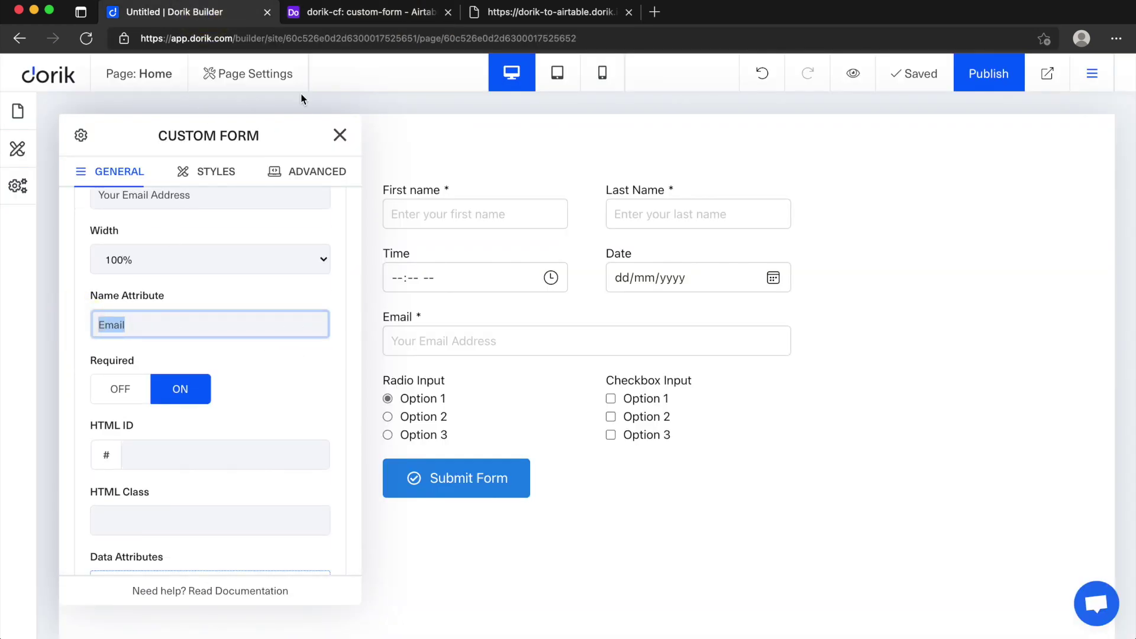
{"action": "left_click", "coordinate": [372, 13]}
{"action": "scroll", "coordinate": [865, 167], "scroll_direction": "right", "scroll_amount": 5}
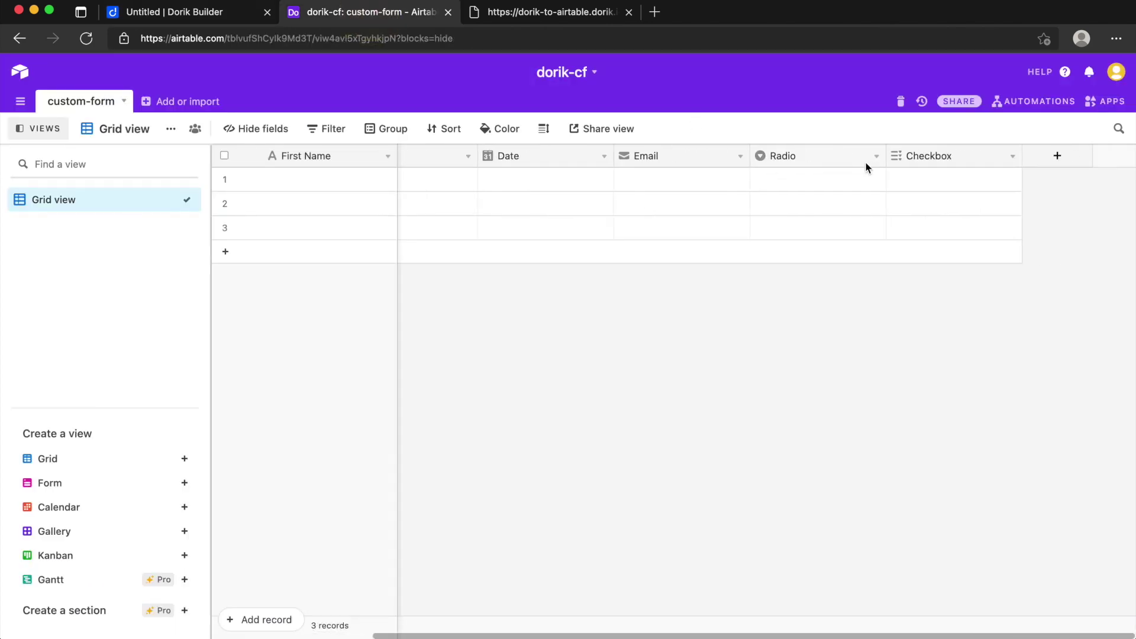
{"action": "left_click", "coordinate": [210, 13]}
Step: Confirm the Radio and Checkbox fields' name attributes match the Airtable Radio and Checkbox columns
{"action": "scroll", "coordinate": [170, 332], "scroll_direction": "down", "scroll_amount": 5}
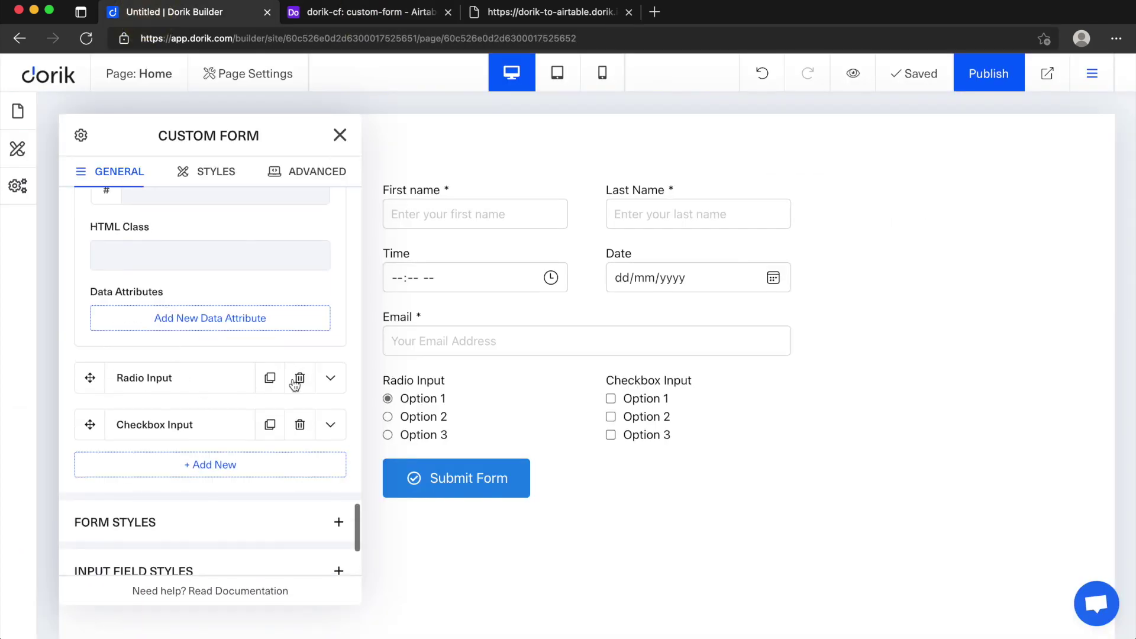
{"action": "left_click", "coordinate": [330, 378]}
{"action": "scroll", "coordinate": [325, 386], "scroll_direction": "down", "scroll_amount": 5}
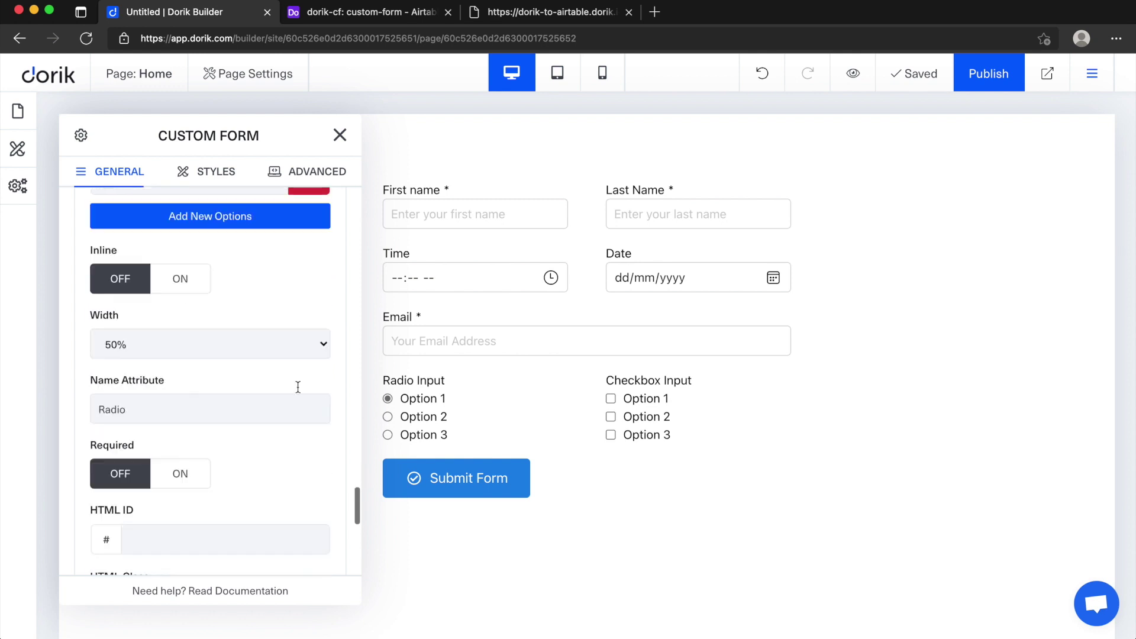
{"action": "double_click", "coordinate": [162, 401]}
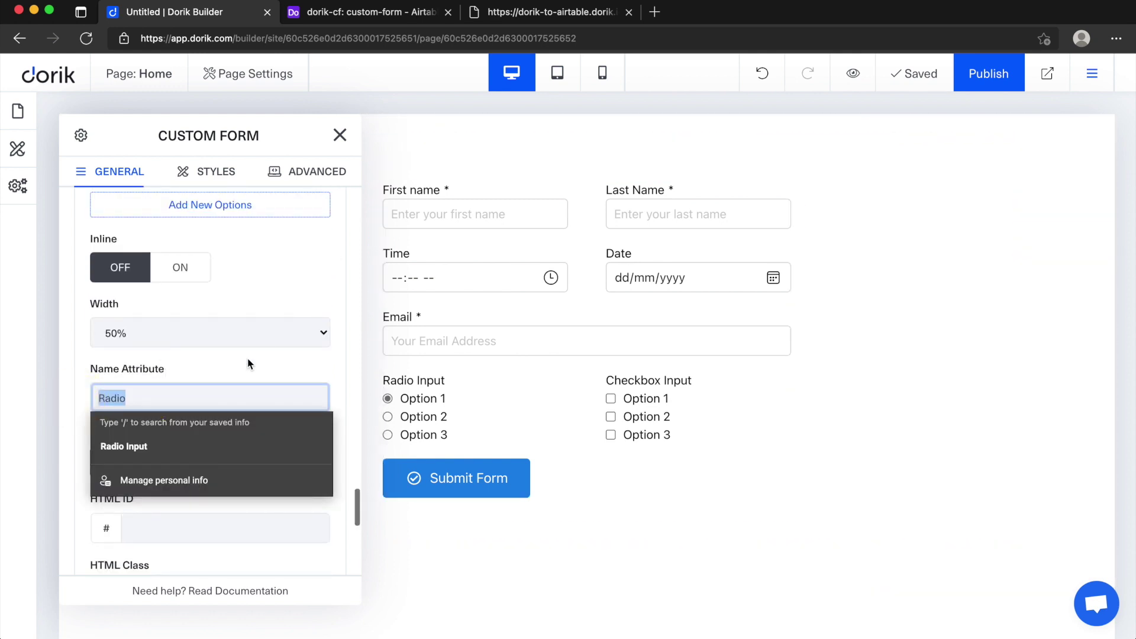
{"action": "scroll", "coordinate": [281, 348], "scroll_direction": "down", "scroll_amount": 5}
{"action": "left_click", "coordinate": [330, 399]}
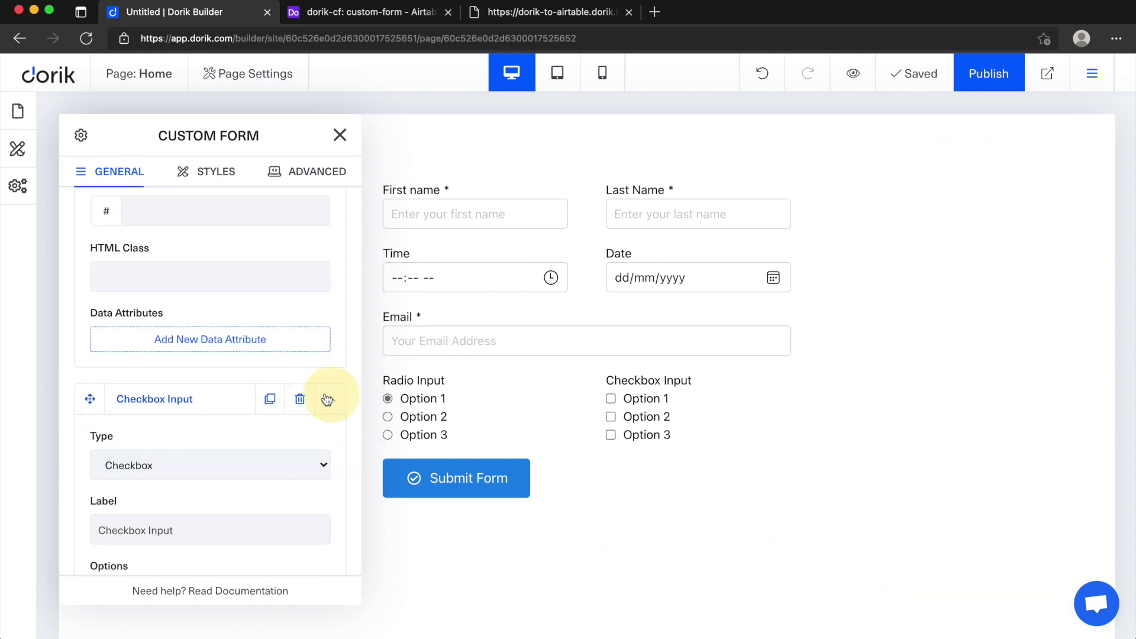
{"action": "scroll", "coordinate": [286, 384], "scroll_direction": "down", "scroll_amount": 5}
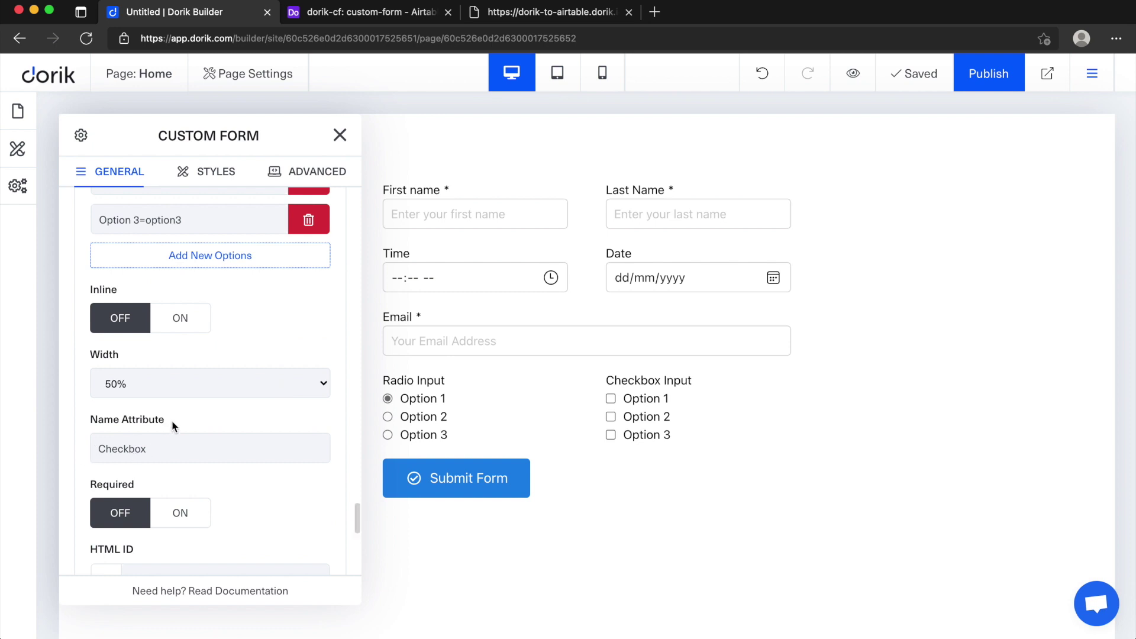
{"action": "left_click_drag", "start_coordinate": [170, 421], "coordinate": [67, 418]}
{"action": "left_click", "coordinate": [386, 17]}
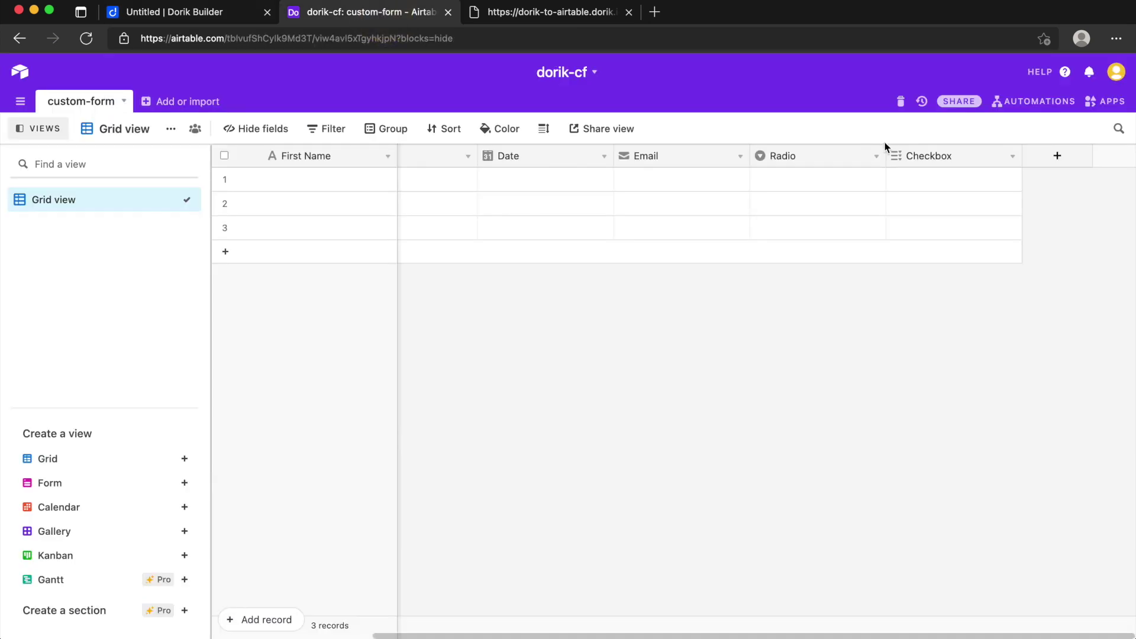
{"action": "left_click", "coordinate": [186, 17]}
Step: Collapse the field list and reveal Form Configuration's Send To, API Key, Table Name and Base ID settings
{"action": "scroll", "coordinate": [266, 237], "scroll_direction": "up", "scroll_amount": 10}
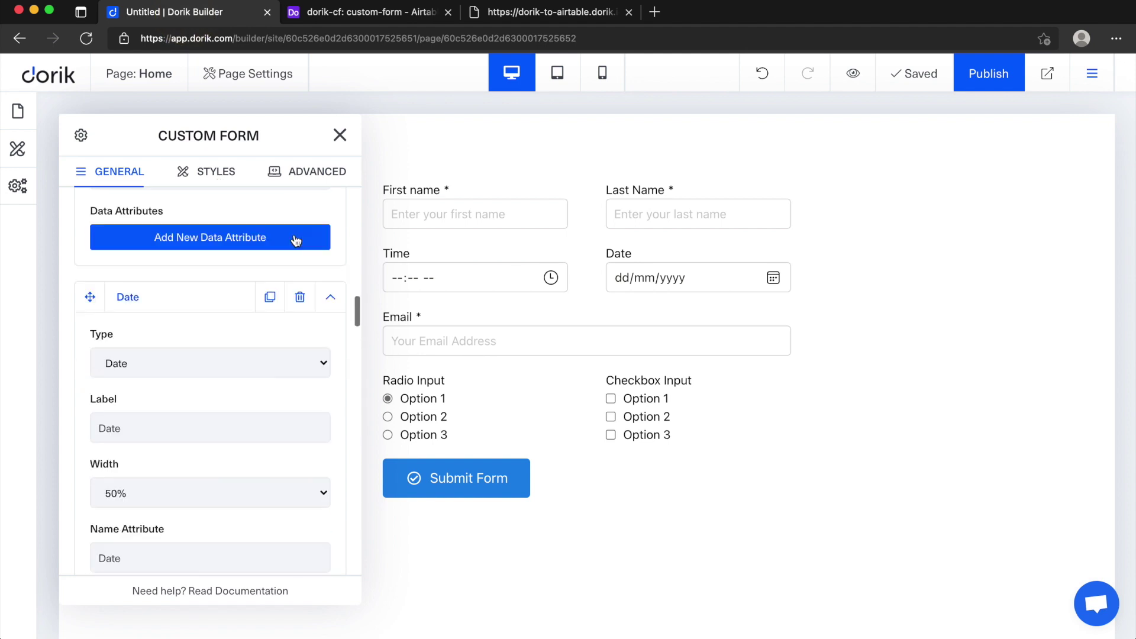
{"action": "scroll", "coordinate": [296, 240], "scroll_direction": "up", "scroll_amount": 10}
{"action": "left_click", "coordinate": [330, 312]}
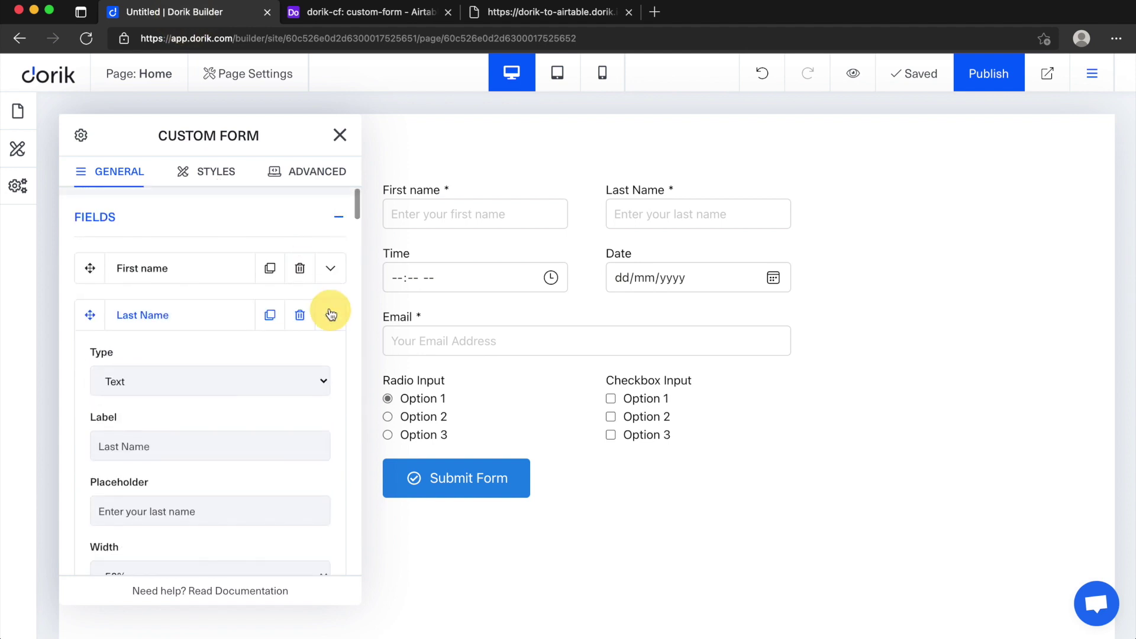
{"action": "left_click", "coordinate": [326, 222]}
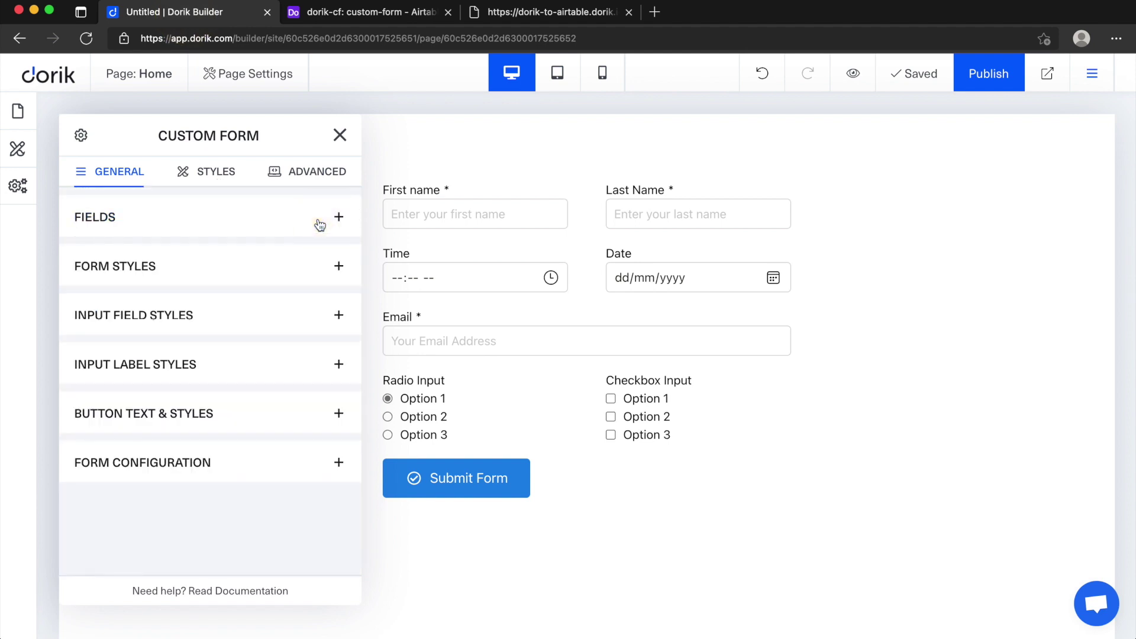
{"action": "left_click", "coordinate": [289, 462]}
{"action": "scroll", "coordinate": [219, 296], "scroll_direction": "down", "scroll_amount": 5}
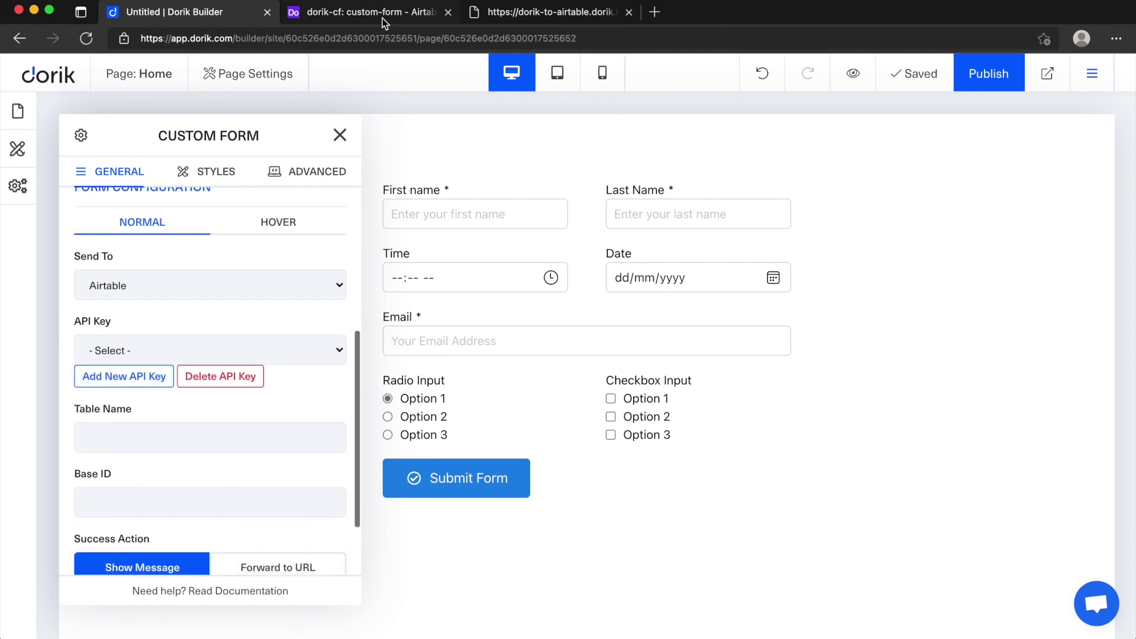
{"action": "left_click", "coordinate": [367, 12]}
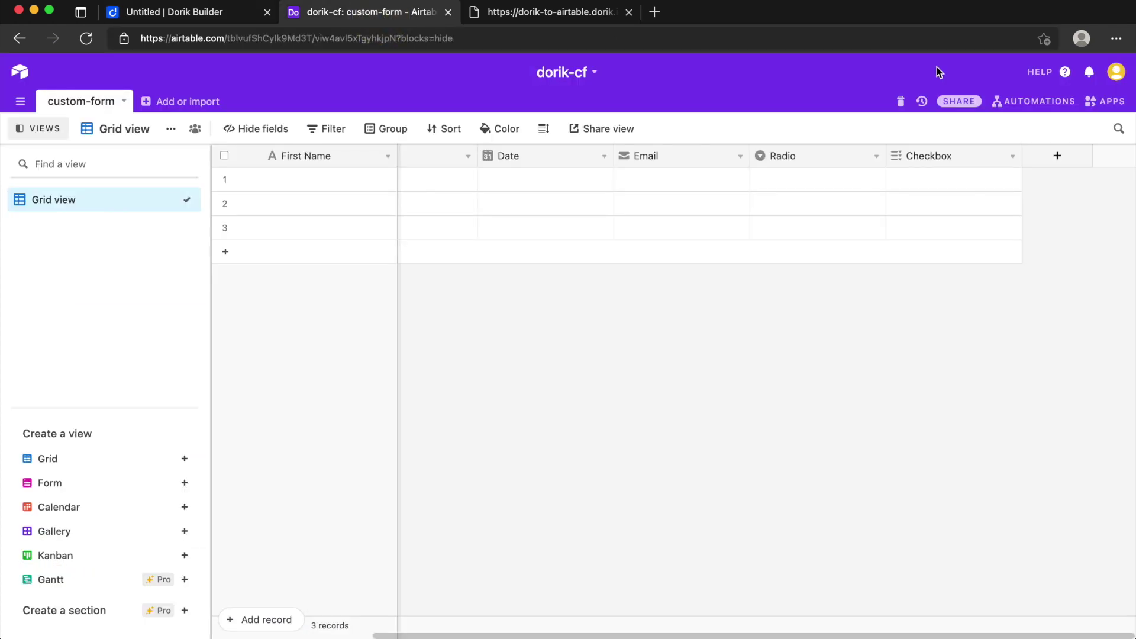
Step: Select the personal API key on Airtable's Account page for copying
{"action": "left_click", "coordinate": [1117, 73]}
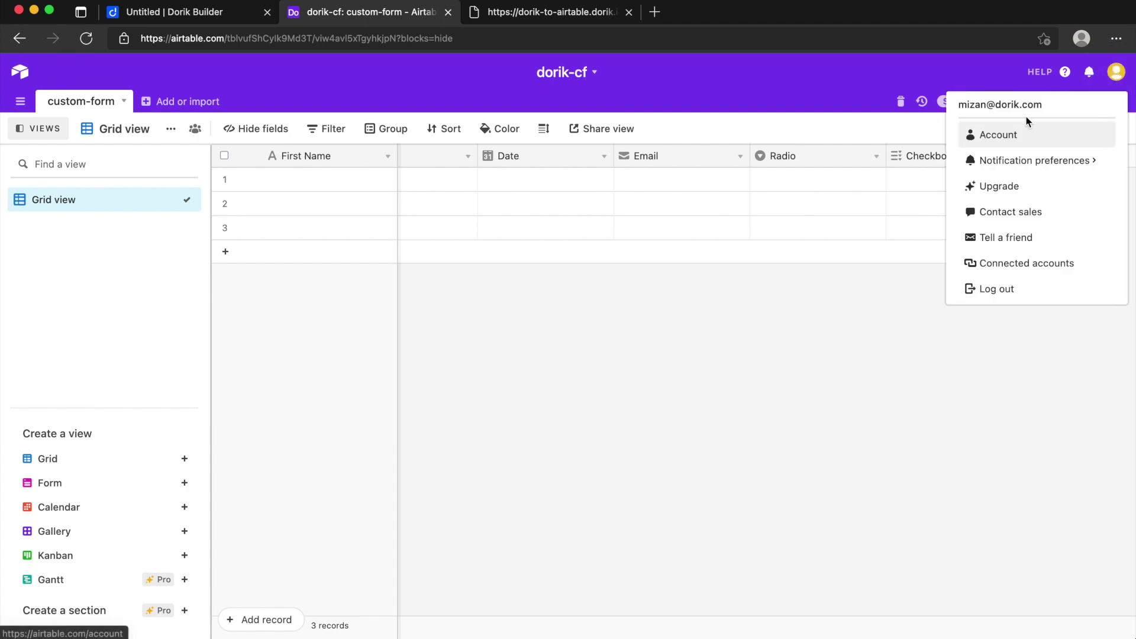
{"action": "left_click", "coordinate": [997, 137]}
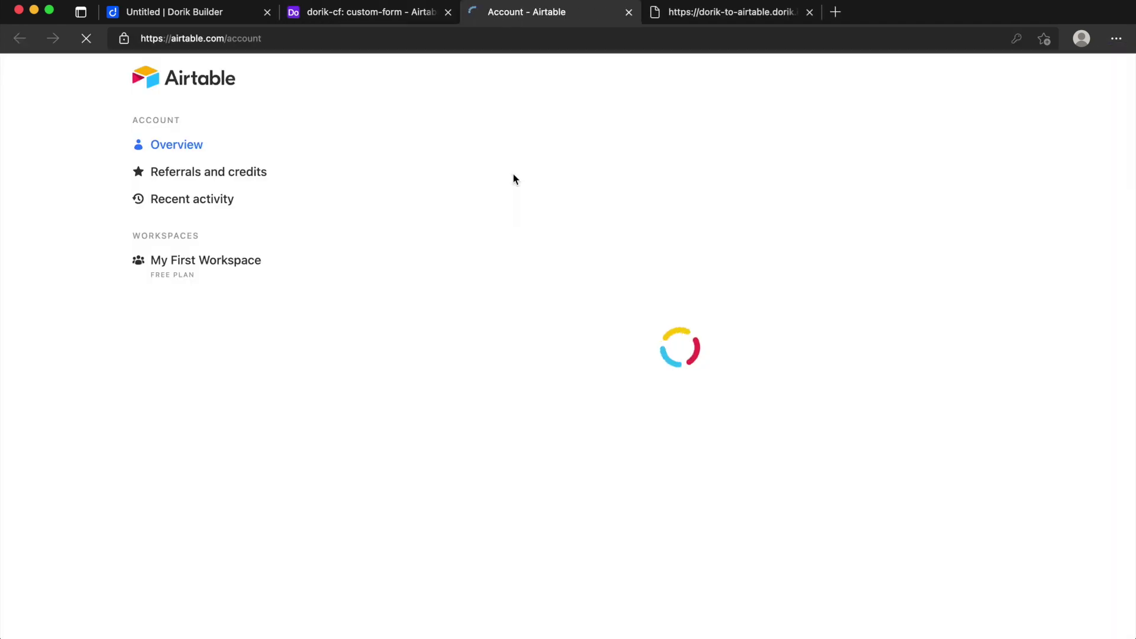
{"action": "scroll", "coordinate": [408, 421], "scroll_direction": "down", "scroll_amount": 5}
{"action": "left_click", "coordinate": [441, 370]}
{"action": "key", "text": "super+c"}
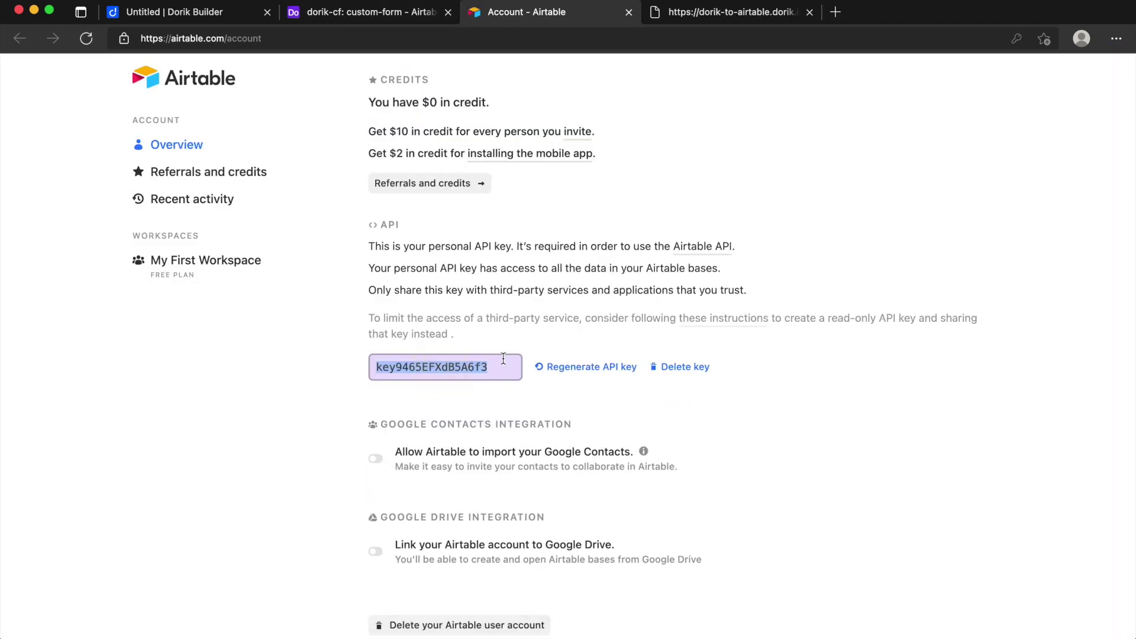
{"action": "left_click", "coordinate": [172, 12]}
{"action": "scroll", "coordinate": [189, 413], "scroll_direction": "down", "scroll_amount": 3}
Step: Add a new API key named dorik-cf with the pasted Airtable key and save it
{"action": "scroll", "coordinate": [190, 413], "scroll_direction": "up", "scroll_amount": 2}
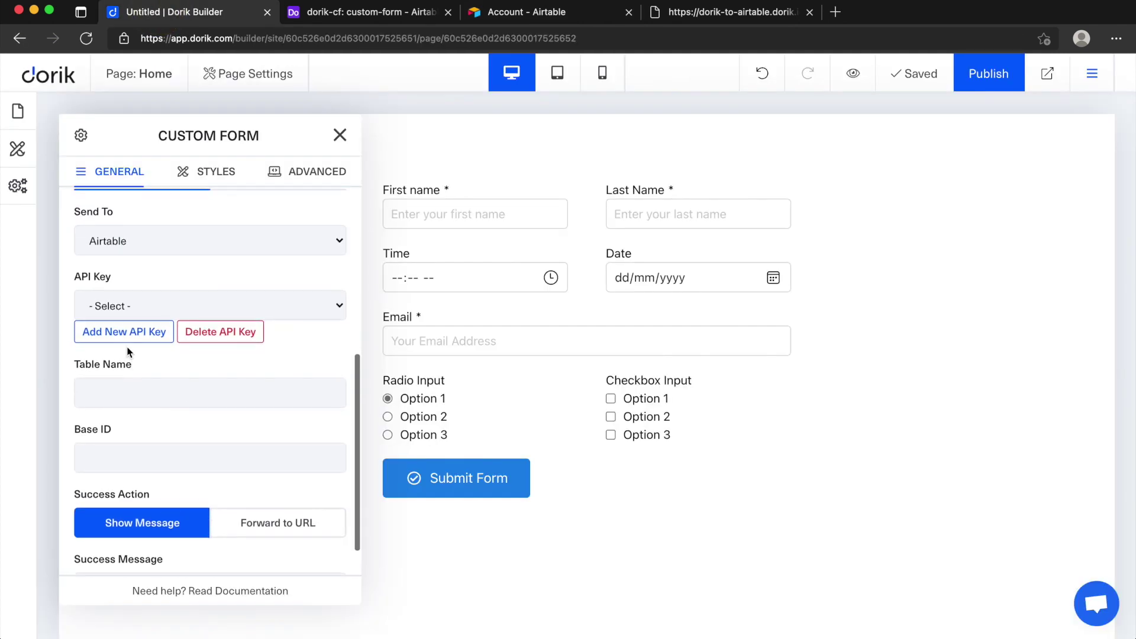
{"action": "left_click", "coordinate": [130, 336]}
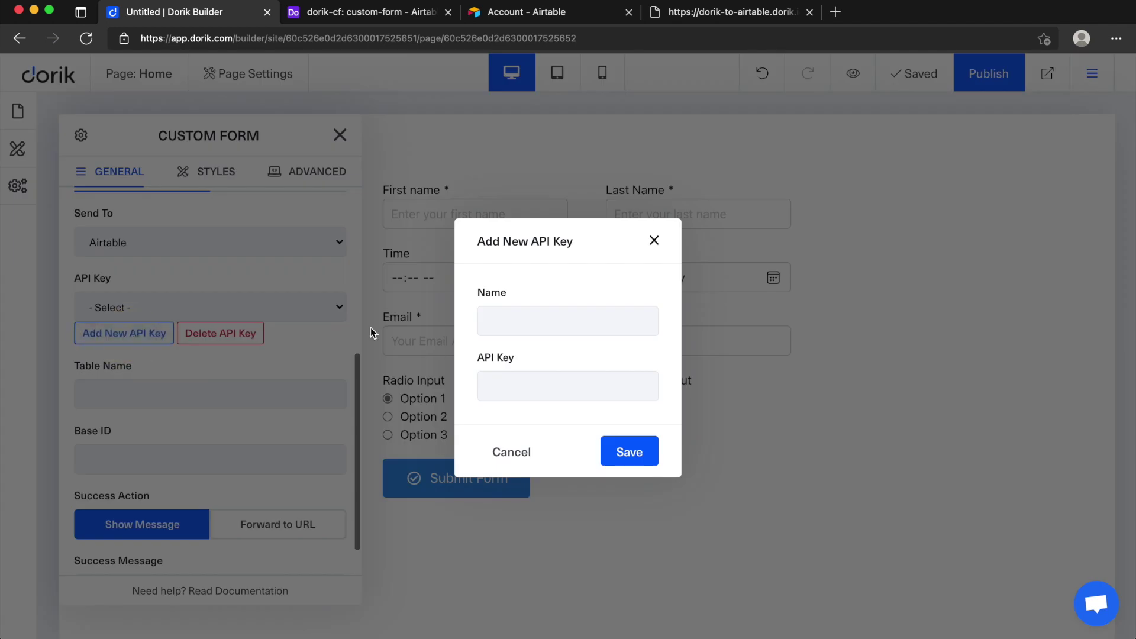
{"action": "left_click", "coordinate": [577, 334]}
{"action": "type", "text": "dorik-cf"}
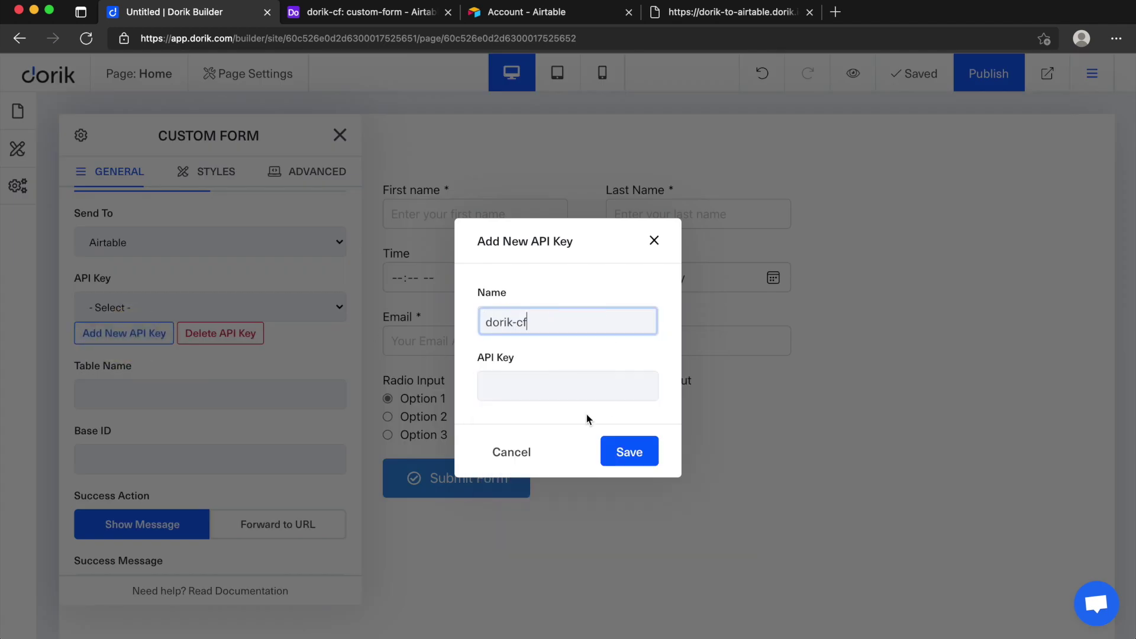
{"action": "left_click", "coordinate": [565, 386]}
{"action": "key", "text": "super+v"}
{"action": "left_click", "coordinate": [566, 356]}
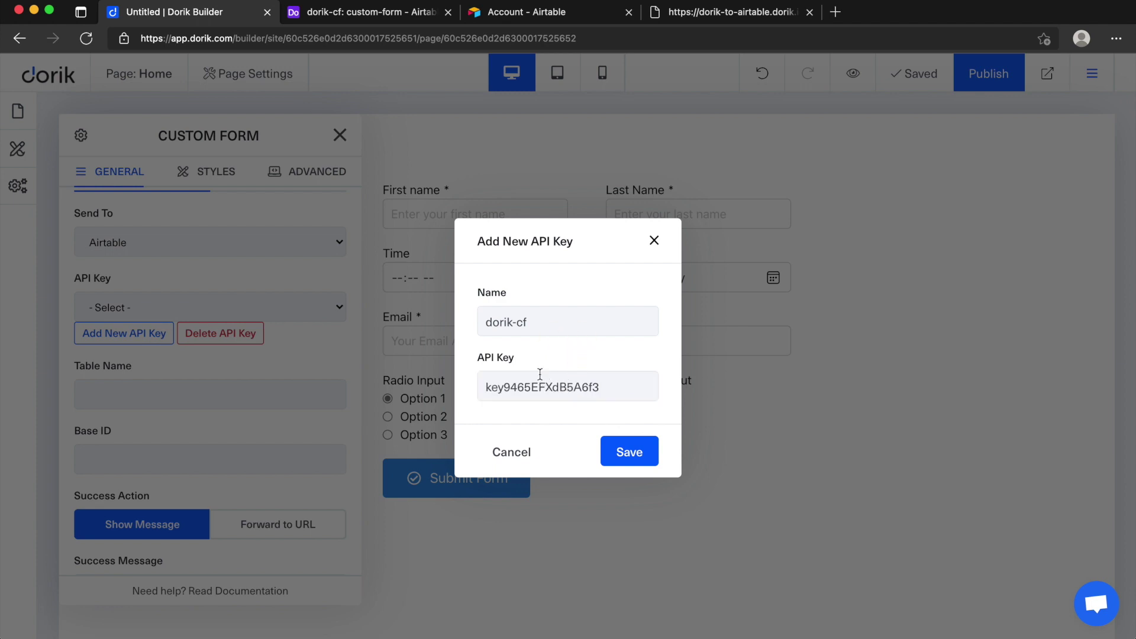
{"action": "left_click", "coordinate": [634, 449]}
Step: Select the dorik-cf key for the form and enter custom-form as the table name
{"action": "left_click", "coordinate": [176, 307]}
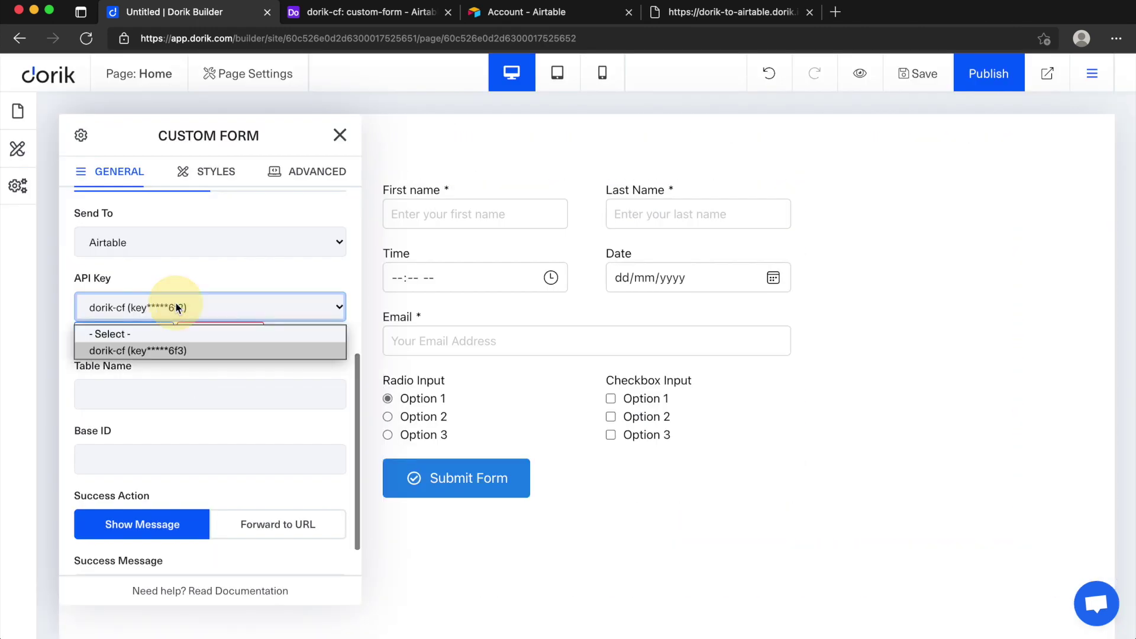
{"action": "left_click", "coordinate": [147, 350]}
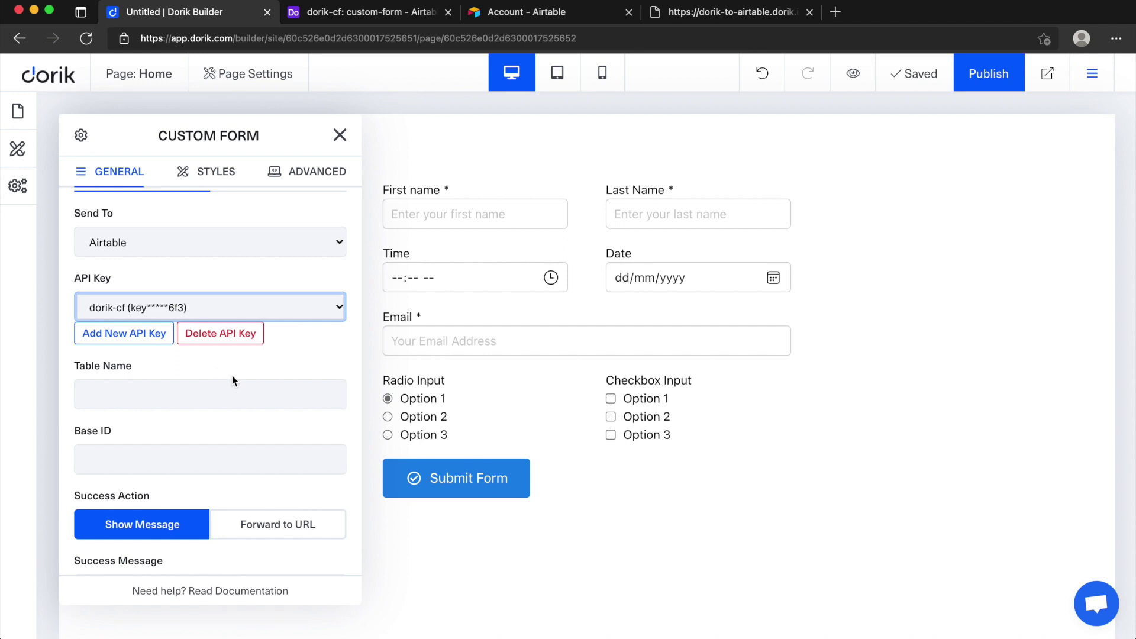
{"action": "scroll", "coordinate": [201, 378], "scroll_direction": "down", "scroll_amount": 1}
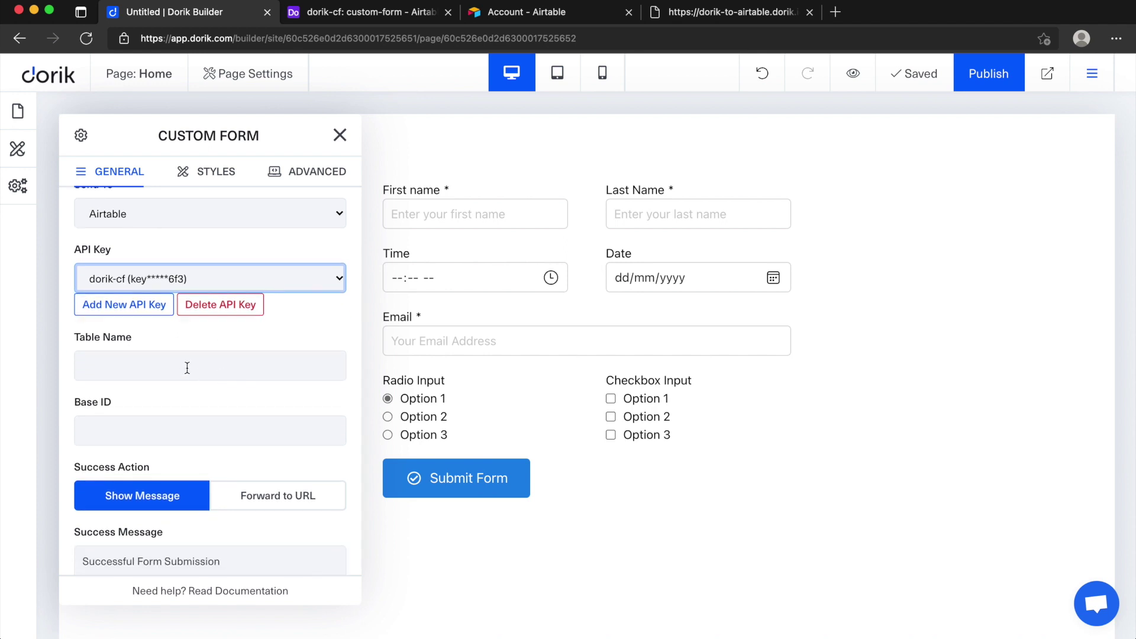
{"action": "left_click", "coordinate": [185, 373]}
{"action": "type", "text": "custom-form"}
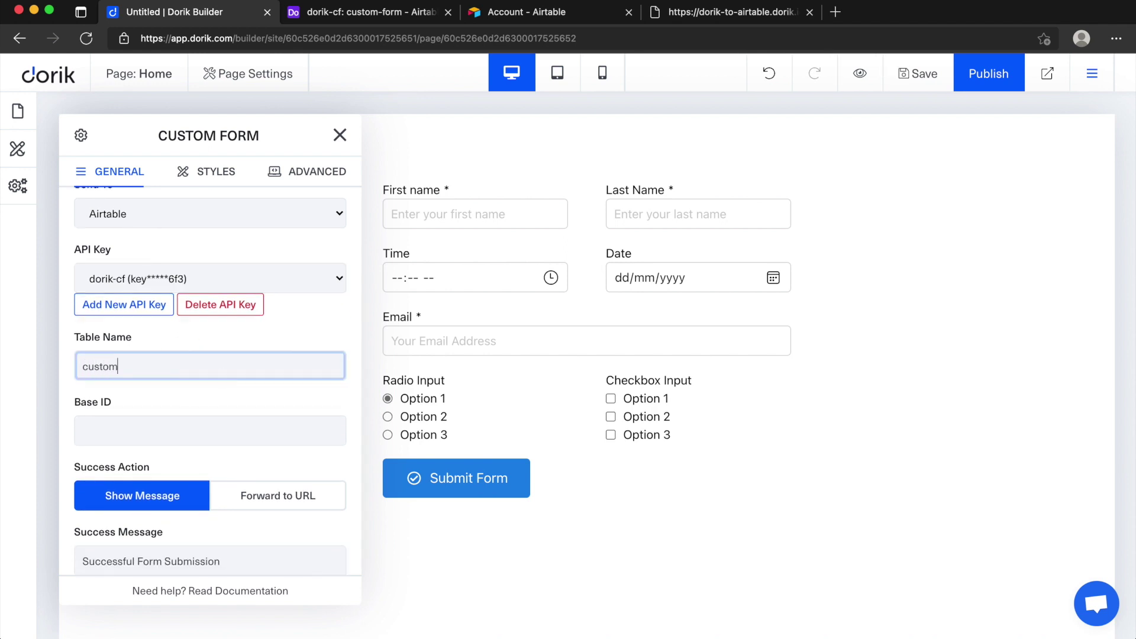
{"action": "left_click", "coordinate": [218, 440]}
{"action": "left_click", "coordinate": [385, 21]}
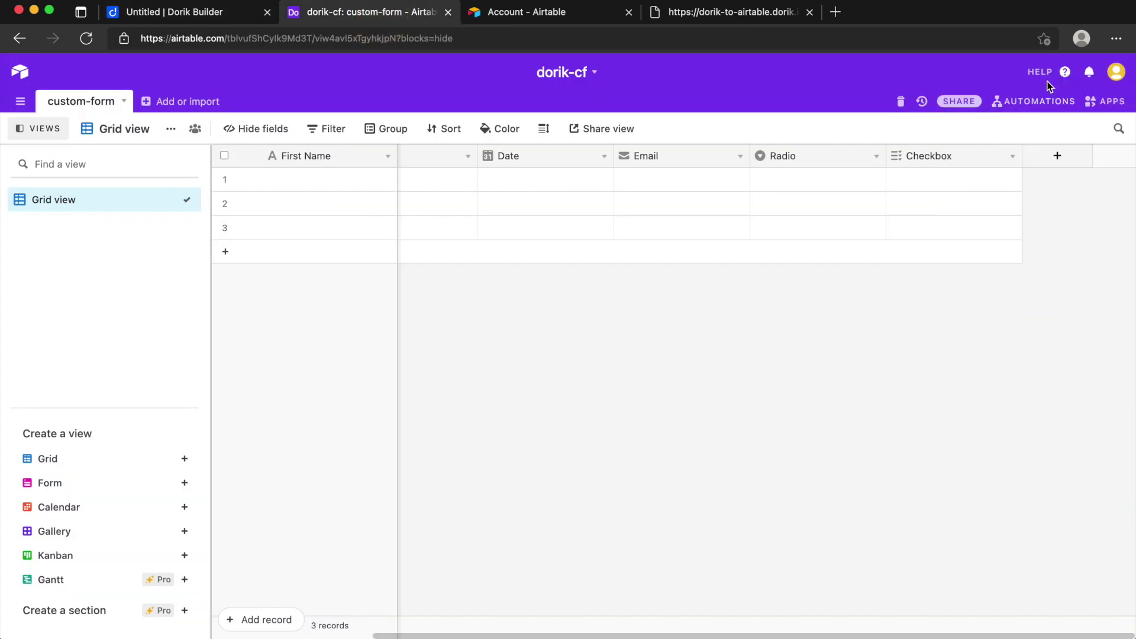
Step: Copy the dorik-cf base ID from the introduction of Airtable's API documentation
{"action": "left_click", "coordinate": [1065, 72]}
{"action": "left_click", "coordinate": [959, 610]}
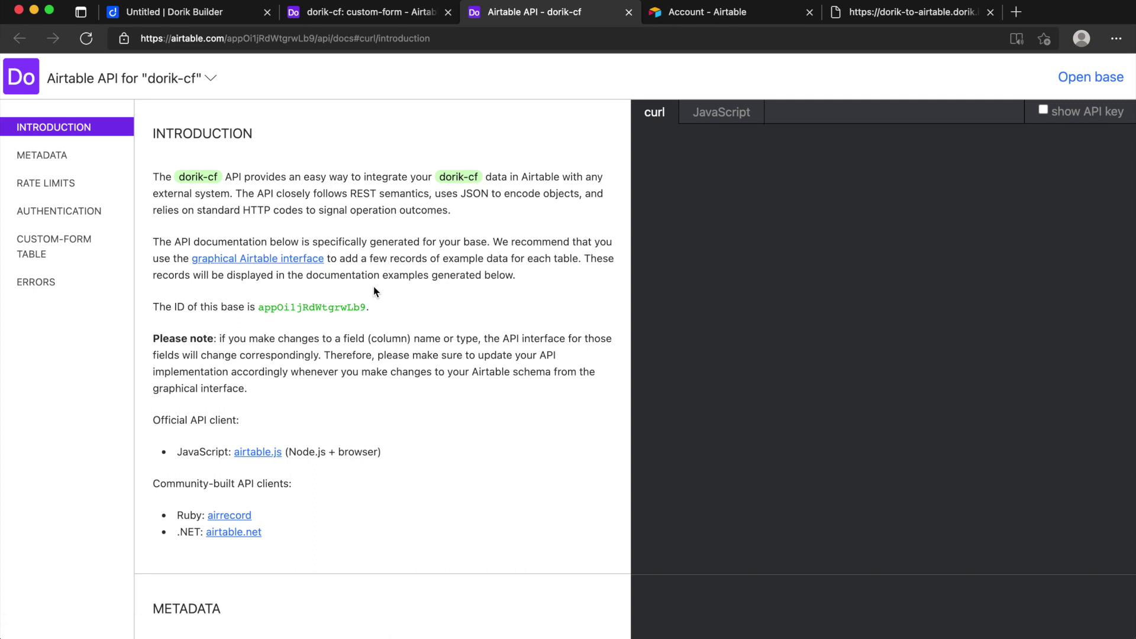
{"action": "left_click_drag", "start_coordinate": [366, 303], "coordinate": [257, 309]}
{"action": "key", "text": "super+c"}
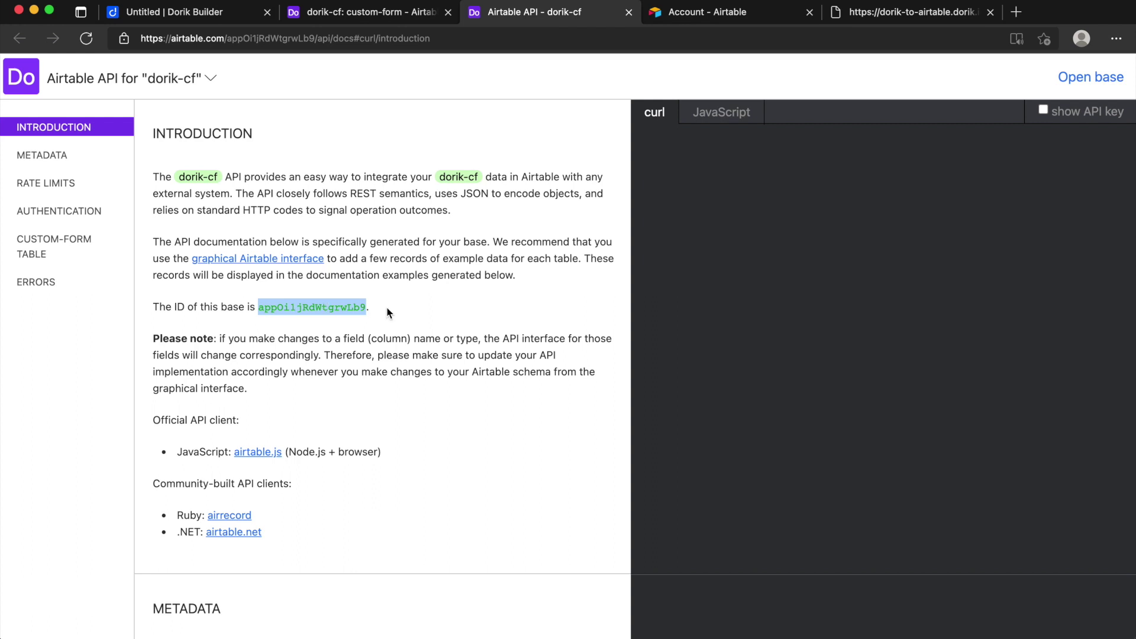
{"action": "left_click", "coordinate": [160, 12]}
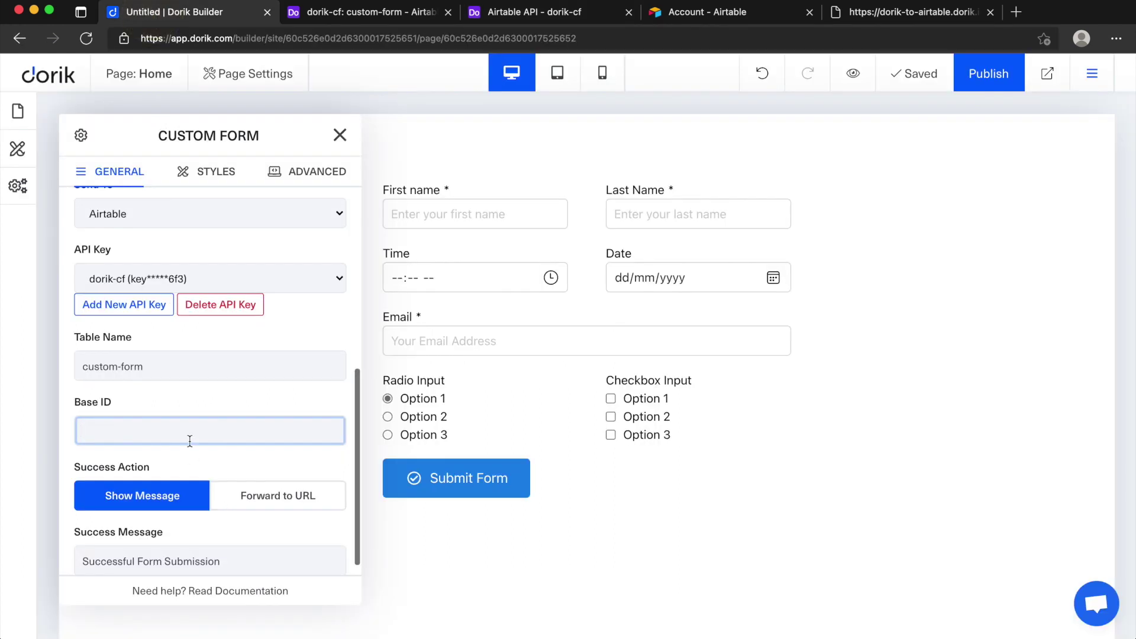
Step: Paste the base ID into the form, keep the success-message action, and close the settings
{"action": "key", "text": "super+v"}
{"action": "left_click", "coordinate": [190, 407]}
{"action": "scroll", "coordinate": [201, 454], "scroll_direction": "down", "scroll_amount": 1}
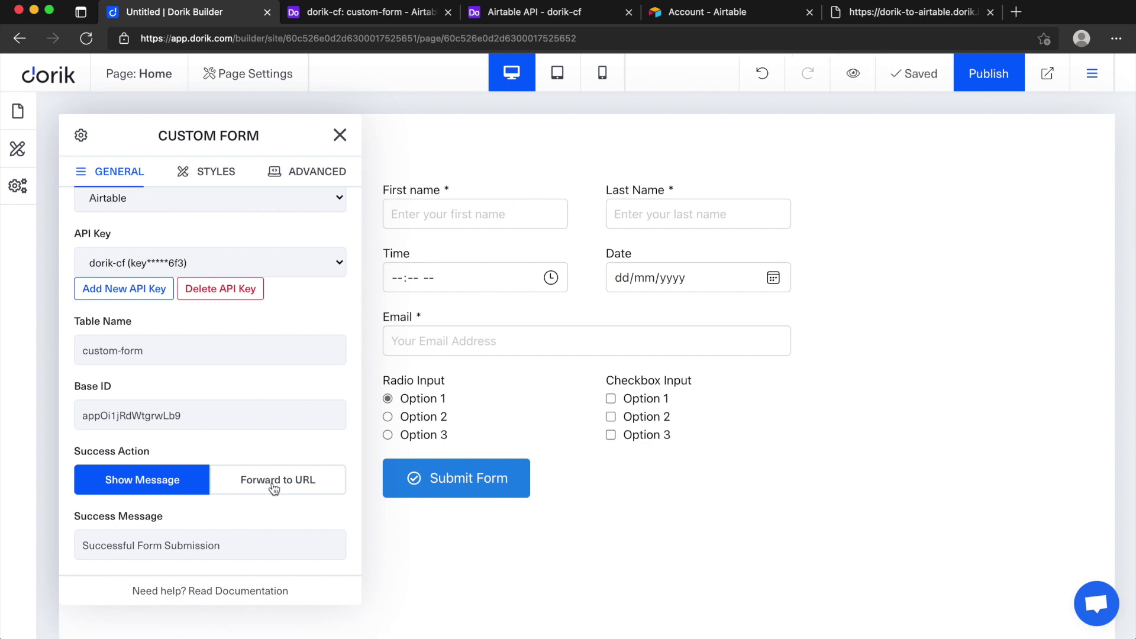
{"action": "left_click", "coordinate": [273, 485]}
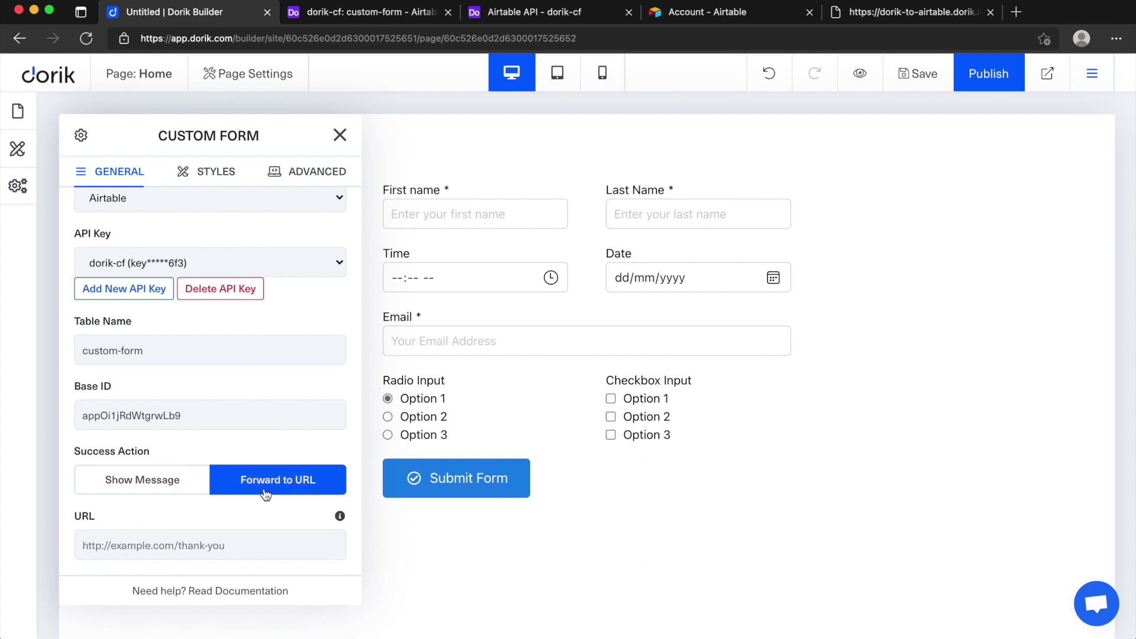
{"action": "left_click", "coordinate": [176, 485]}
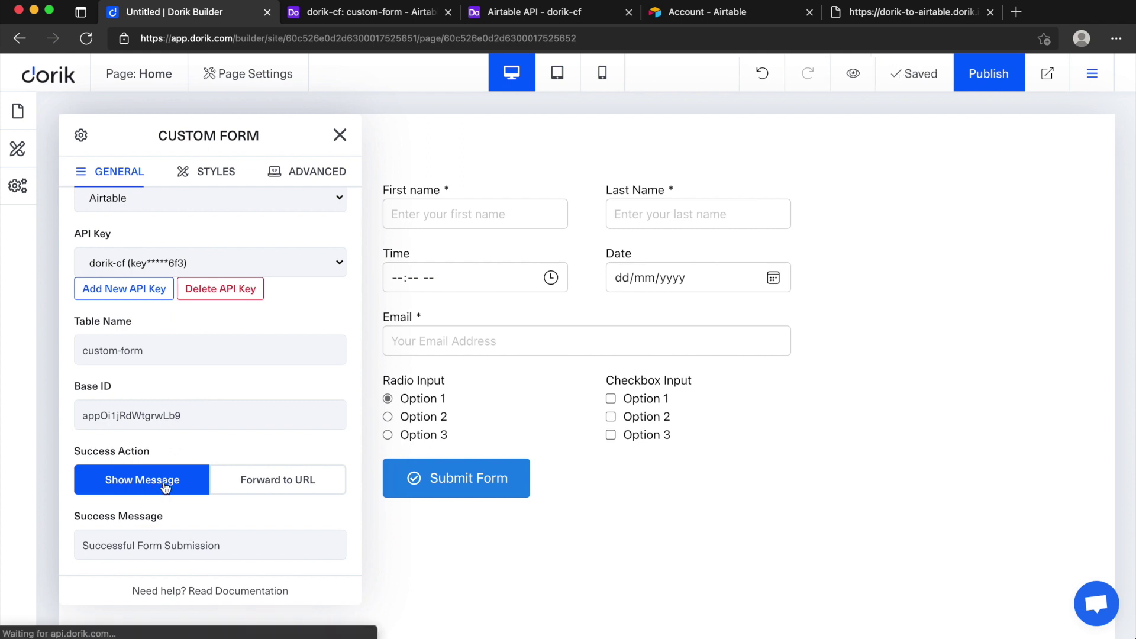
{"action": "left_click", "coordinate": [339, 136]}
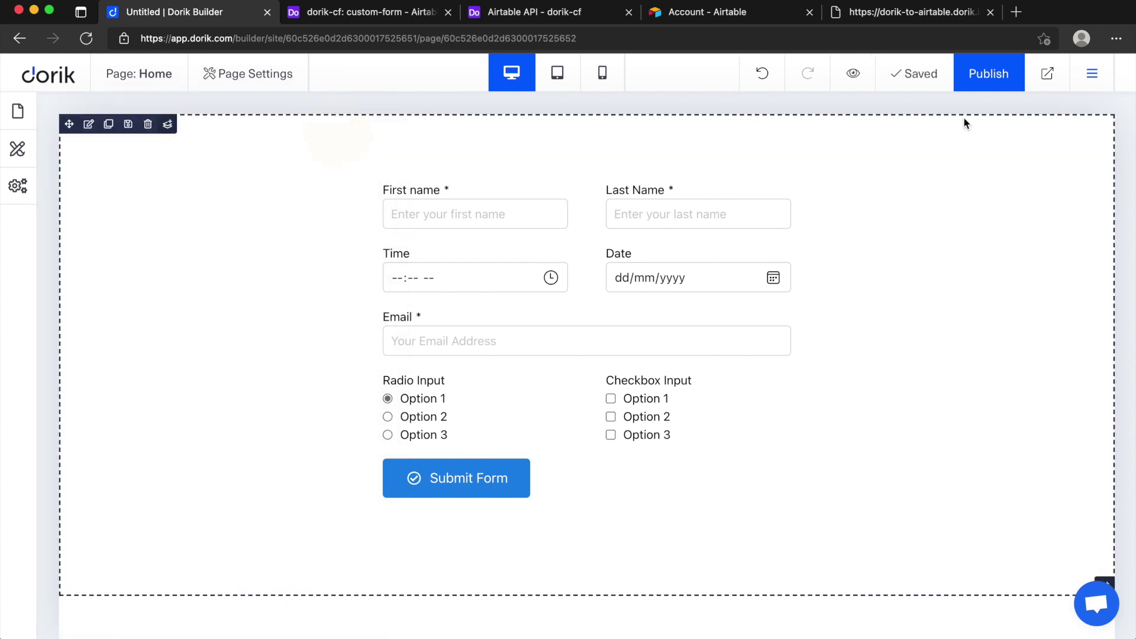
Step: Save the page, publish the site, and open the live dorik-to-airtable.dorik.io page
{"action": "left_click", "coordinate": [921, 83]}
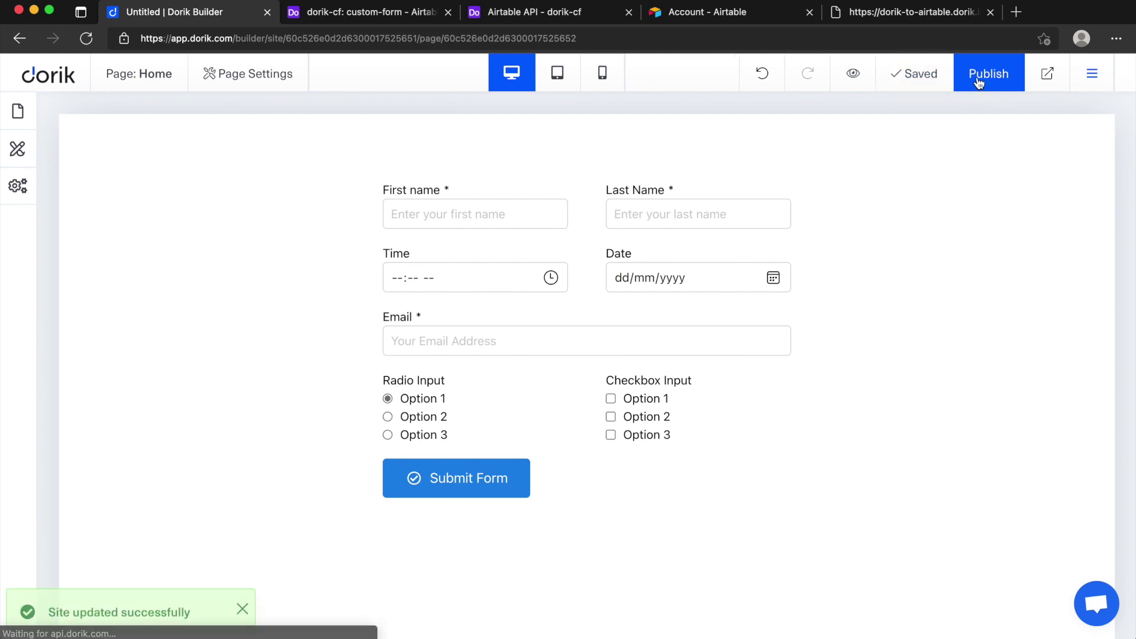
{"action": "left_click", "coordinate": [989, 88]}
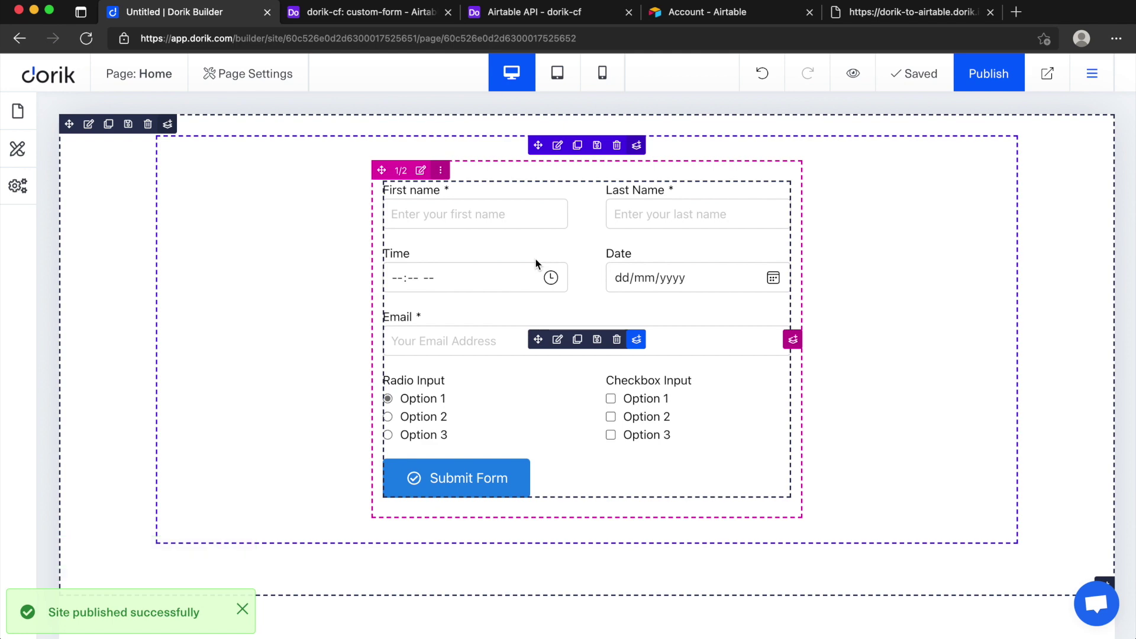
{"action": "left_click", "coordinate": [1047, 75]}
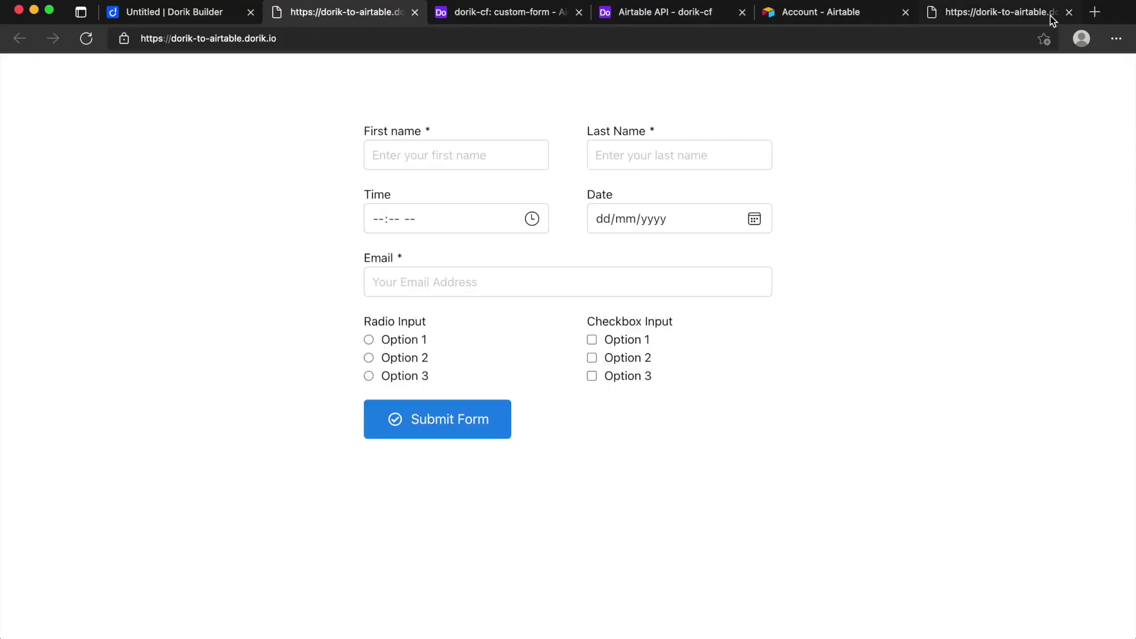
Step: Fill in a first and last name, time 03:01 PM, date 4 June 2021 and an email address
{"action": "left_click", "coordinate": [1069, 12]}
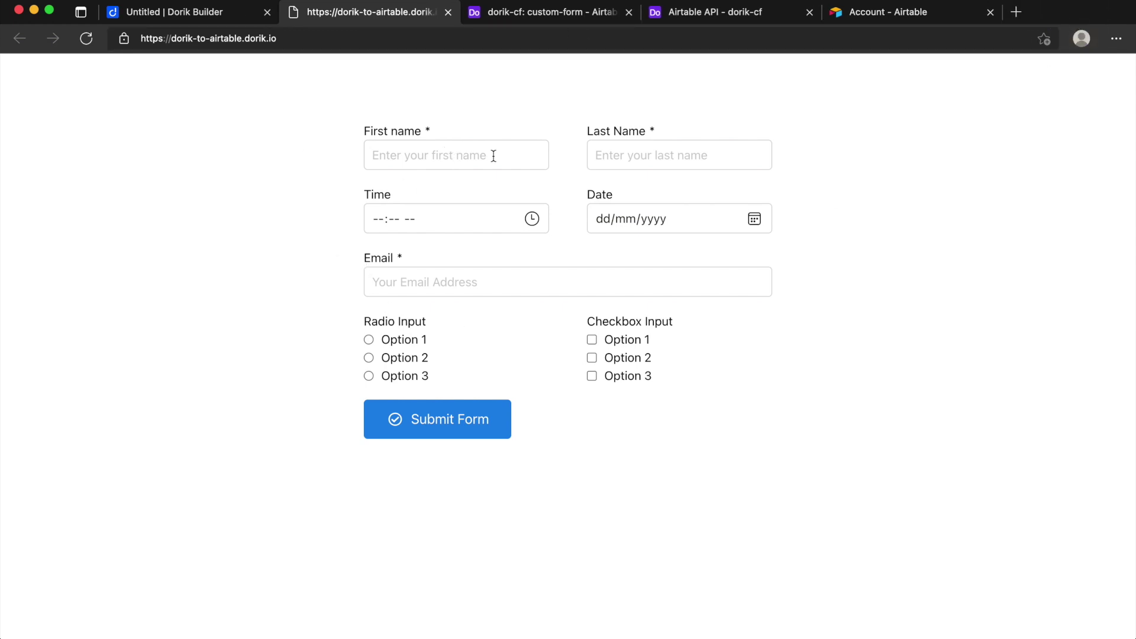
{"action": "left_click", "coordinate": [442, 159]}
{"action": "type", "text": "John"}
{"action": "left_click", "coordinate": [595, 155]}
{"action": "type", "text": "Doe"}
{"action": "key", "text": "Tab"}
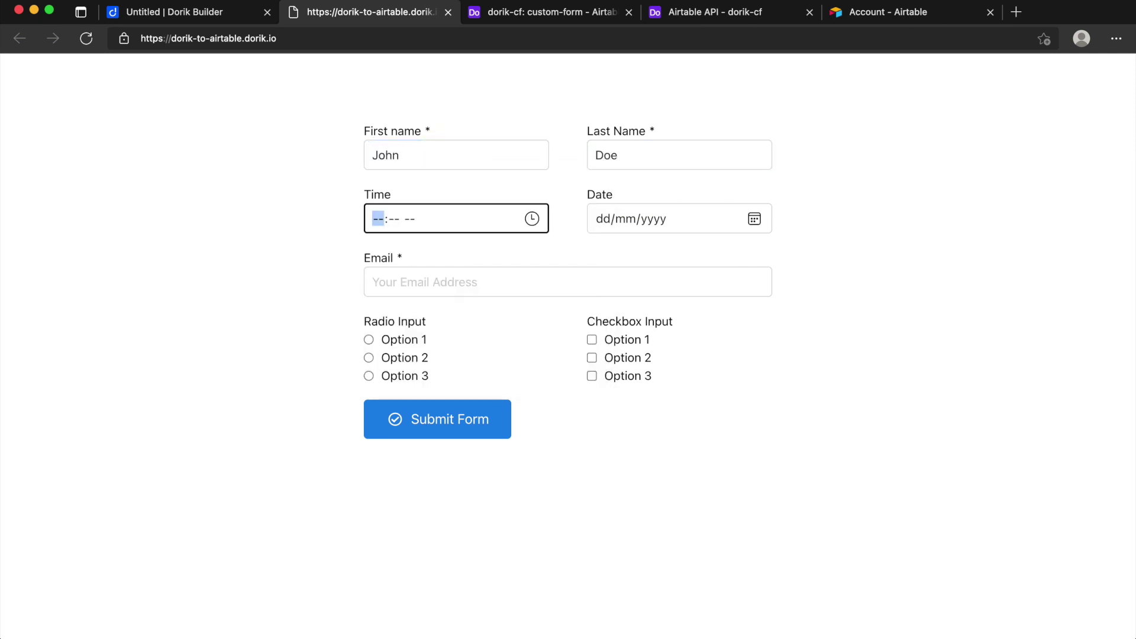
{"action": "type", "text": "0301p"}
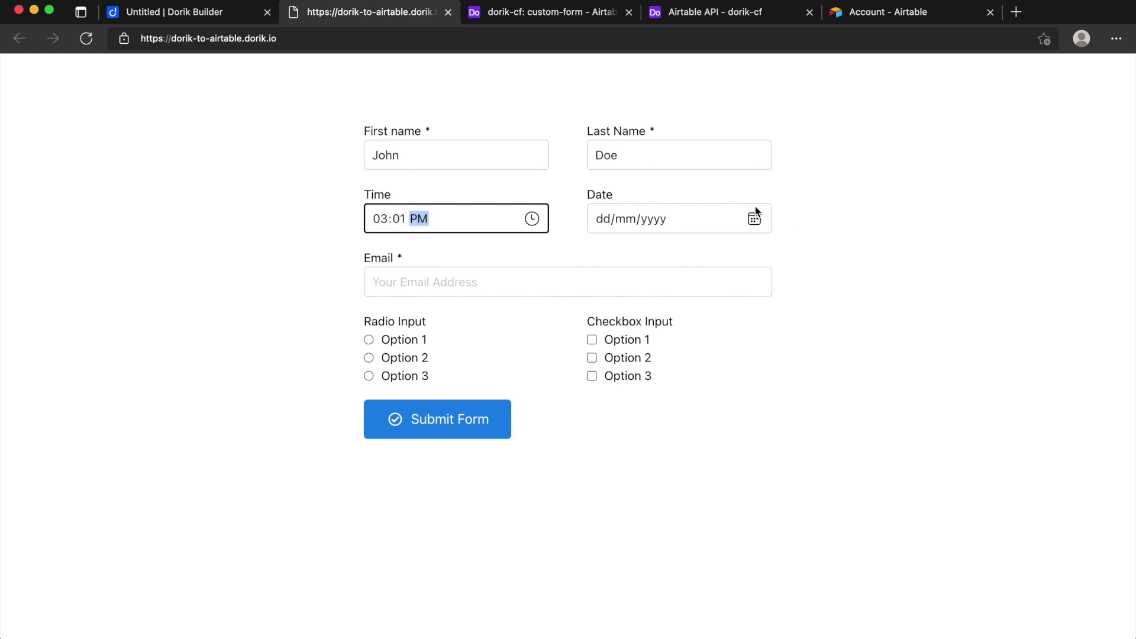
{"action": "left_click", "coordinate": [754, 216]}
{"action": "left_click", "coordinate": [715, 302]}
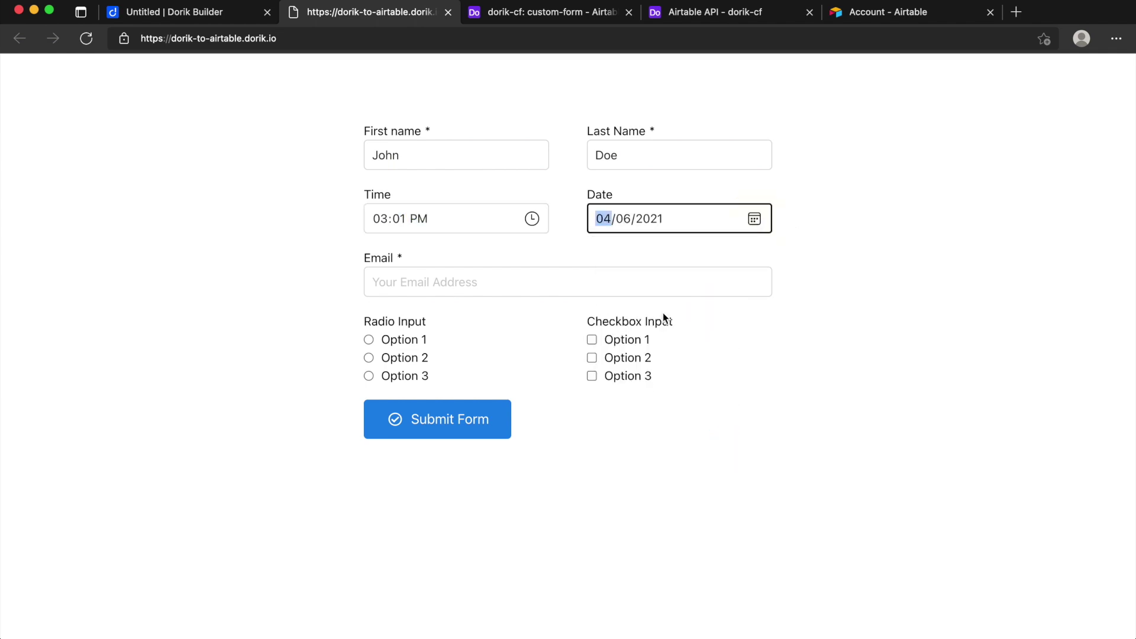
{"action": "left_click", "coordinate": [550, 279]}
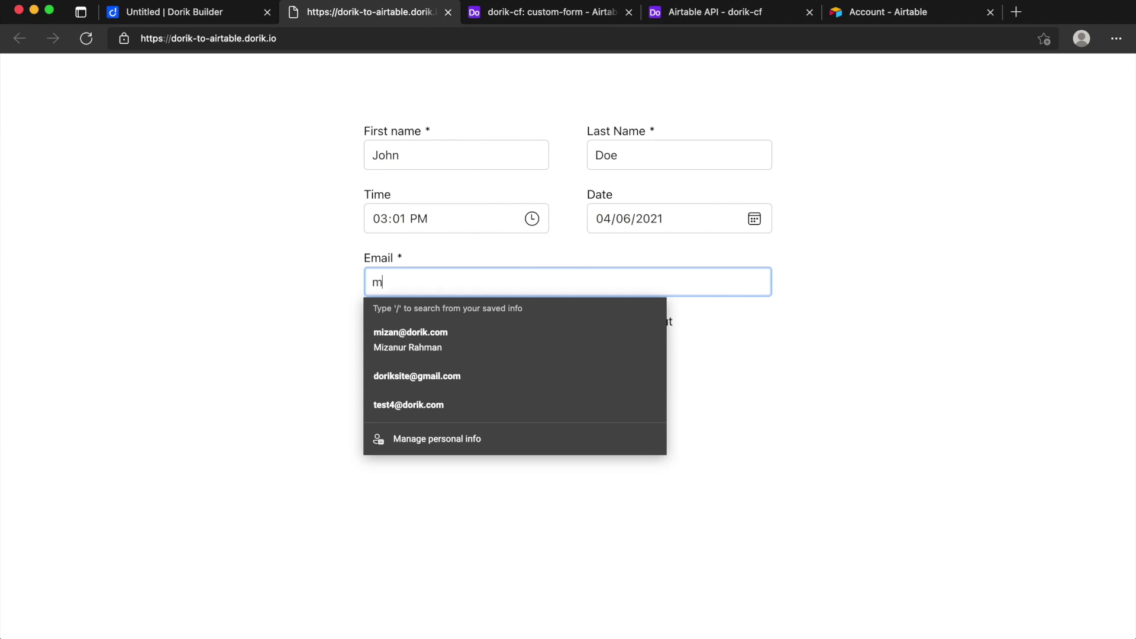
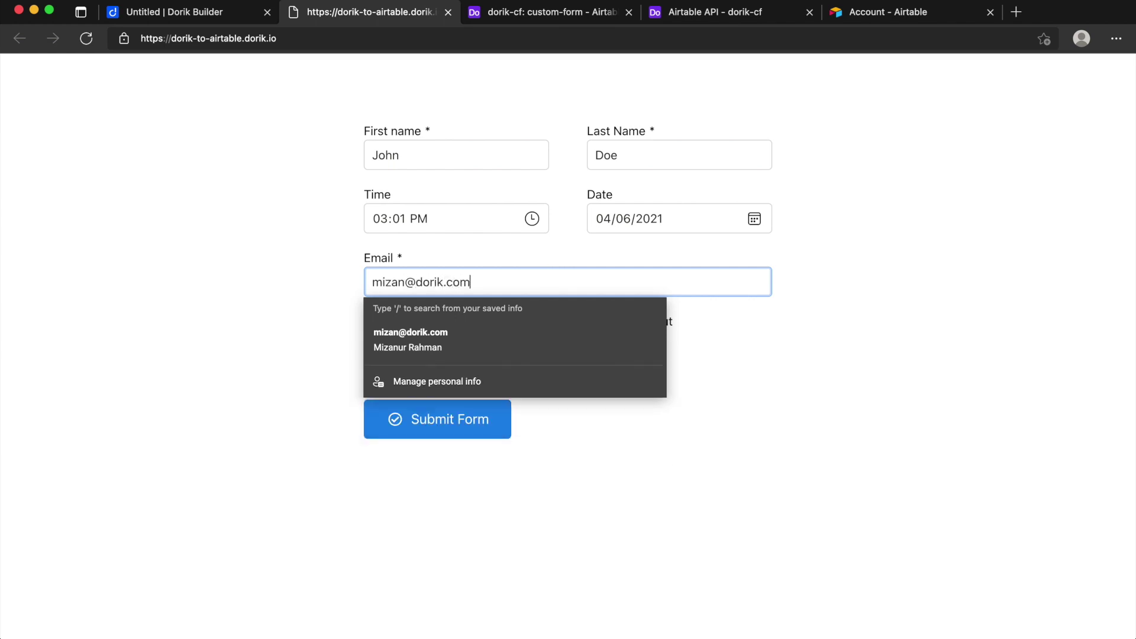
{"action": "key", "text": "Tab"}
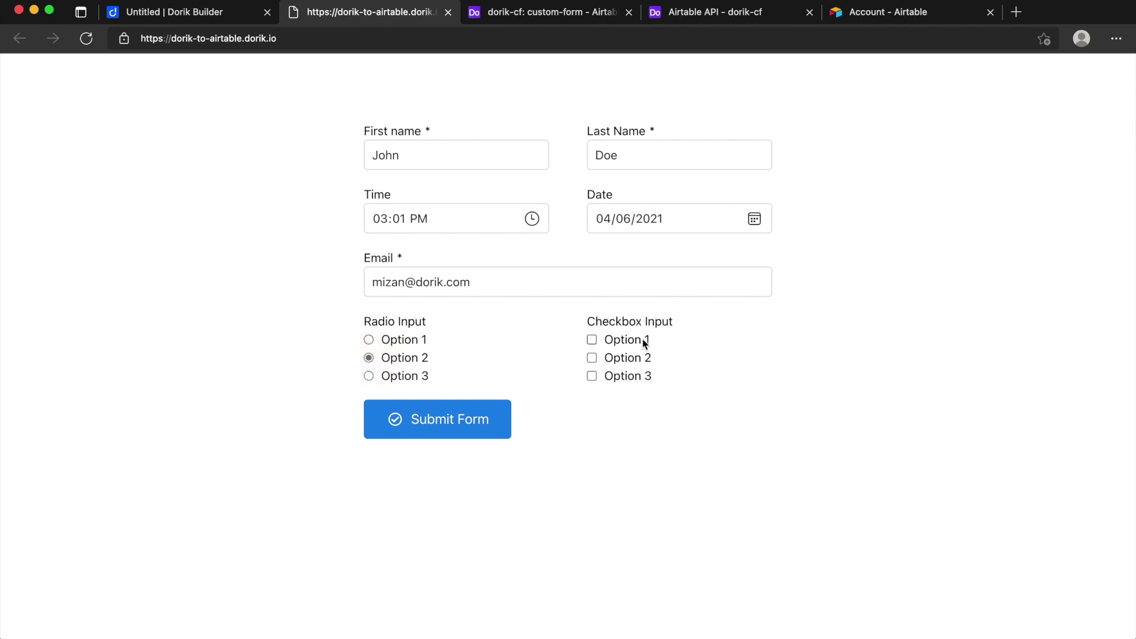
Step: Choose Option 2, tick checkboxes Option 1 and Option 3, and submit the form
{"action": "left_click", "coordinate": [592, 358]}
{"action": "left_click", "coordinate": [591, 340]}
{"action": "left_click", "coordinate": [592, 358]}
{"action": "left_click", "coordinate": [592, 375]}
{"action": "left_click", "coordinate": [515, 16]}
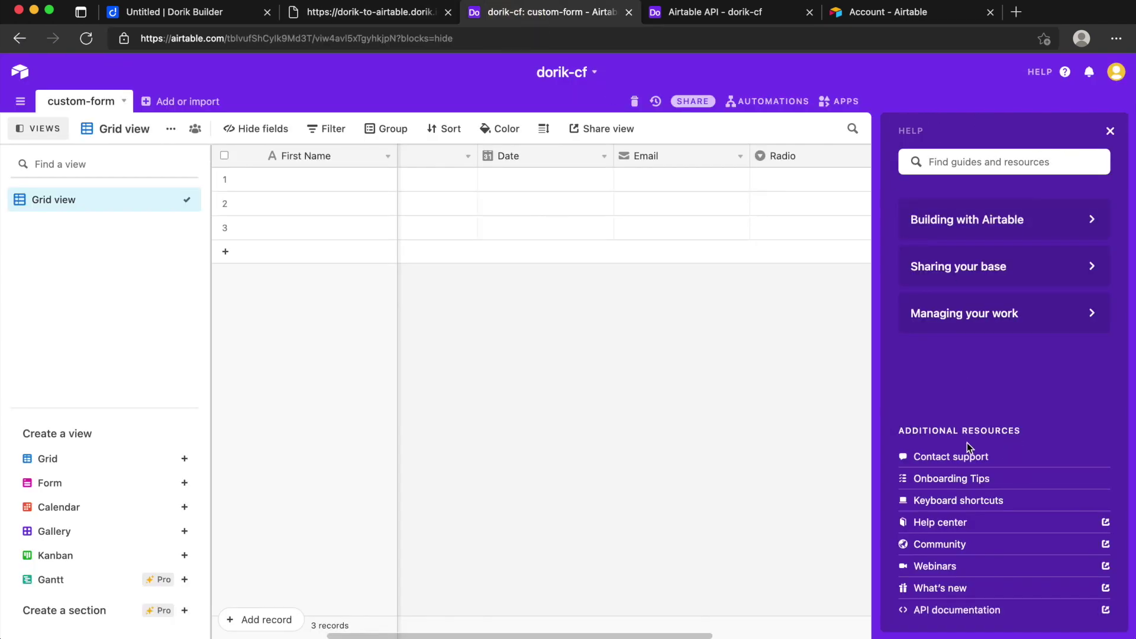
{"action": "left_click", "coordinate": [1110, 131]}
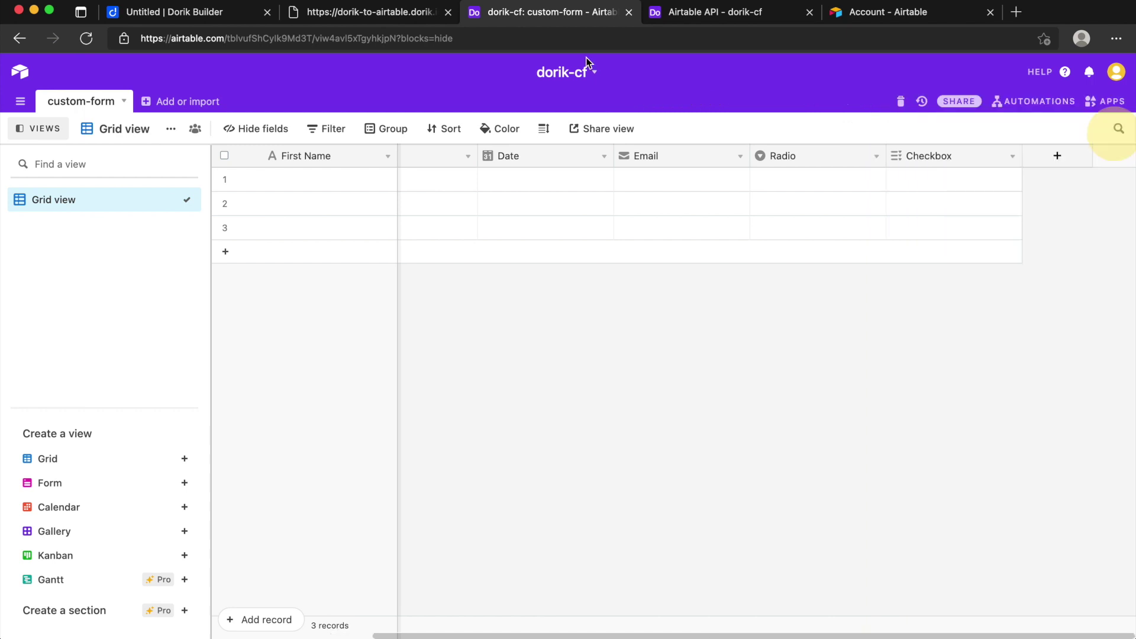
{"action": "left_click", "coordinate": [378, 13]}
{"action": "left_click", "coordinate": [425, 438]}
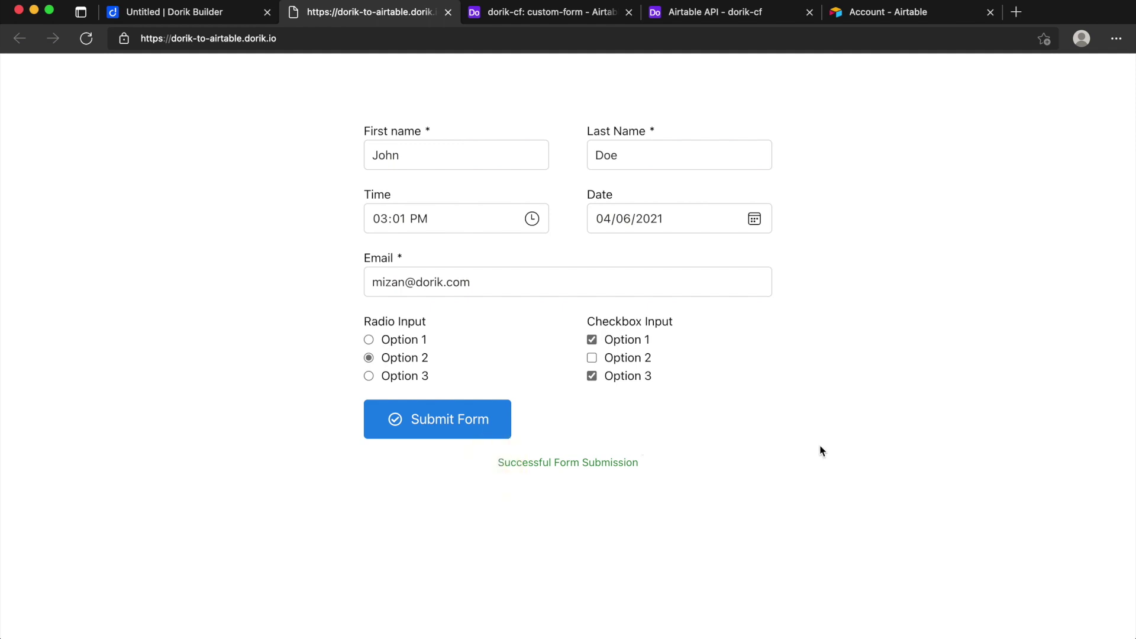
{"action": "left_click", "coordinate": [524, 14]}
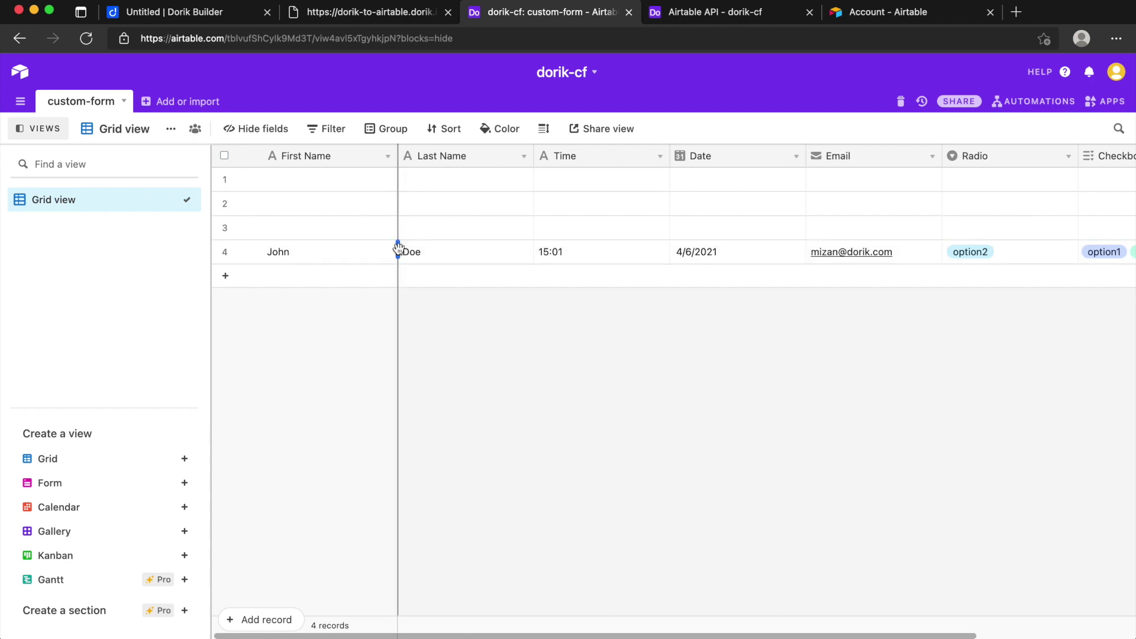
Step: Confirm record 4 shows date 4/6/2021, Radio option2 and Checkbox option1 and option3 as submitted
{"action": "scroll", "coordinate": [436, 254], "scroll_direction": "right", "scroll_amount": 4}
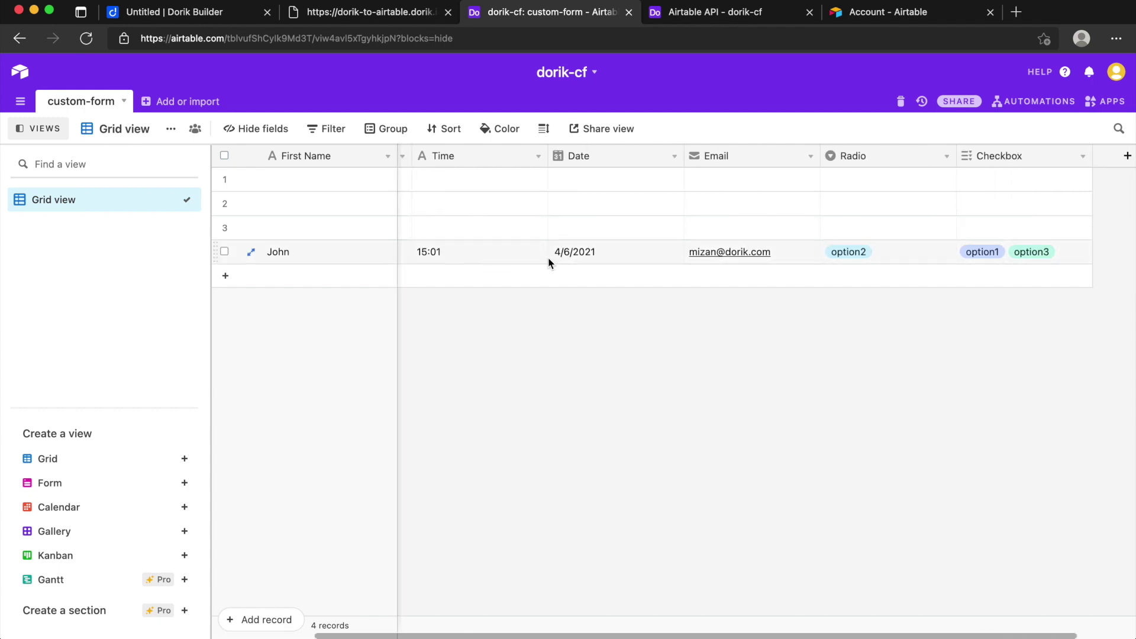
{"action": "scroll", "coordinate": [600, 260], "scroll_direction": "right", "scroll_amount": 2}
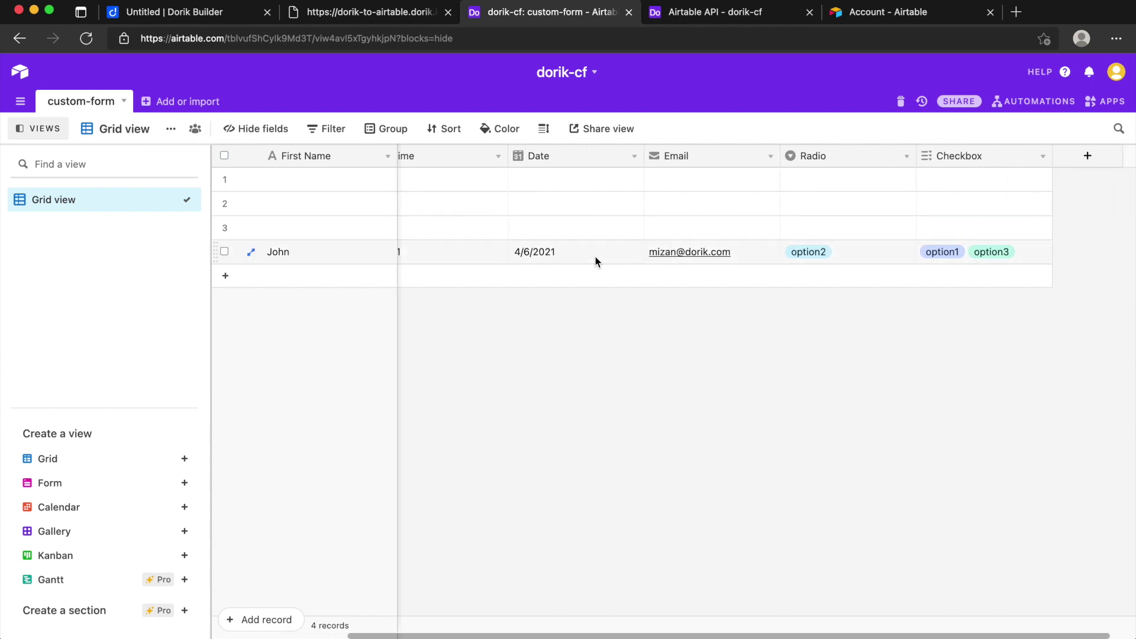
{"action": "scroll", "coordinate": [596, 261], "scroll_direction": "right", "scroll_amount": 1}
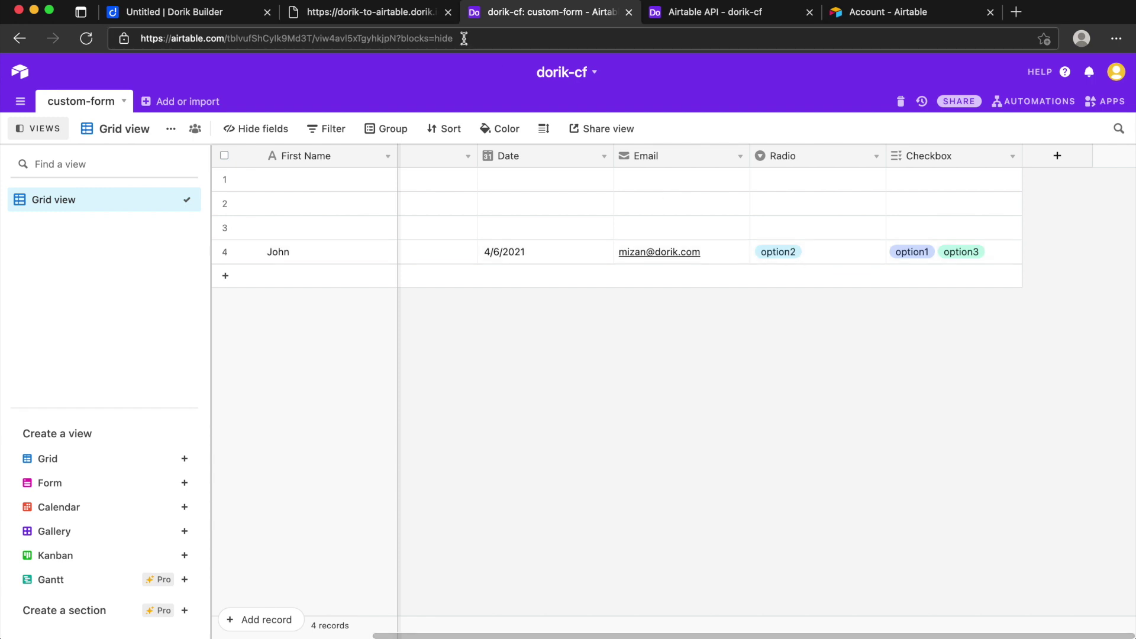
{"action": "left_click", "coordinate": [378, 12]}
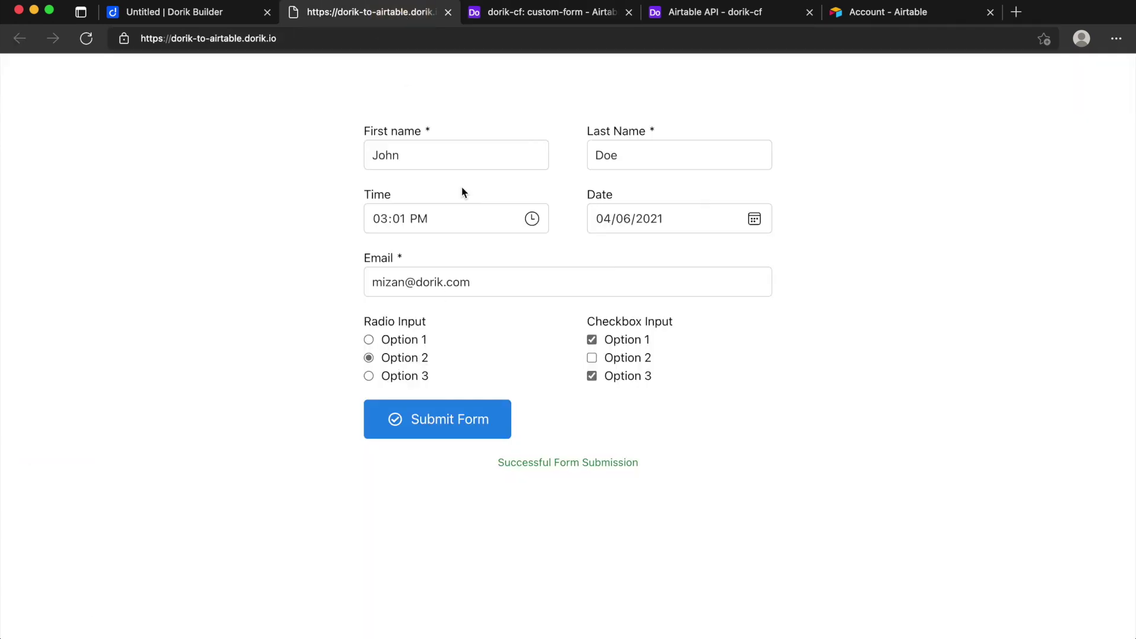
{"action": "left_click", "coordinate": [519, 16]}
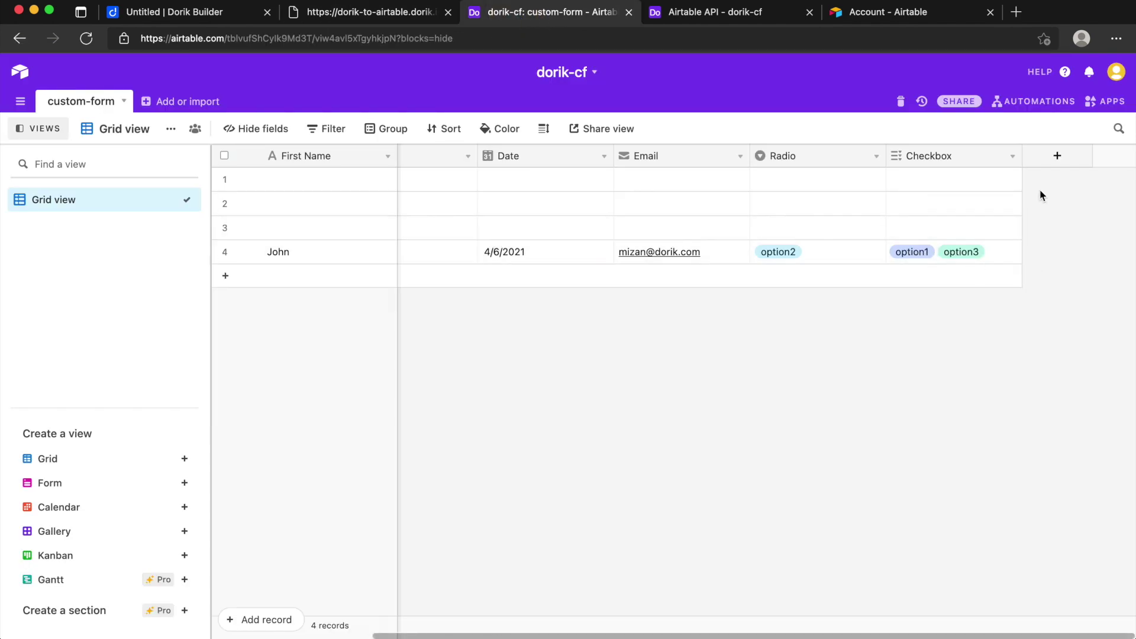
{"action": "left_click", "coordinate": [386, 14]}
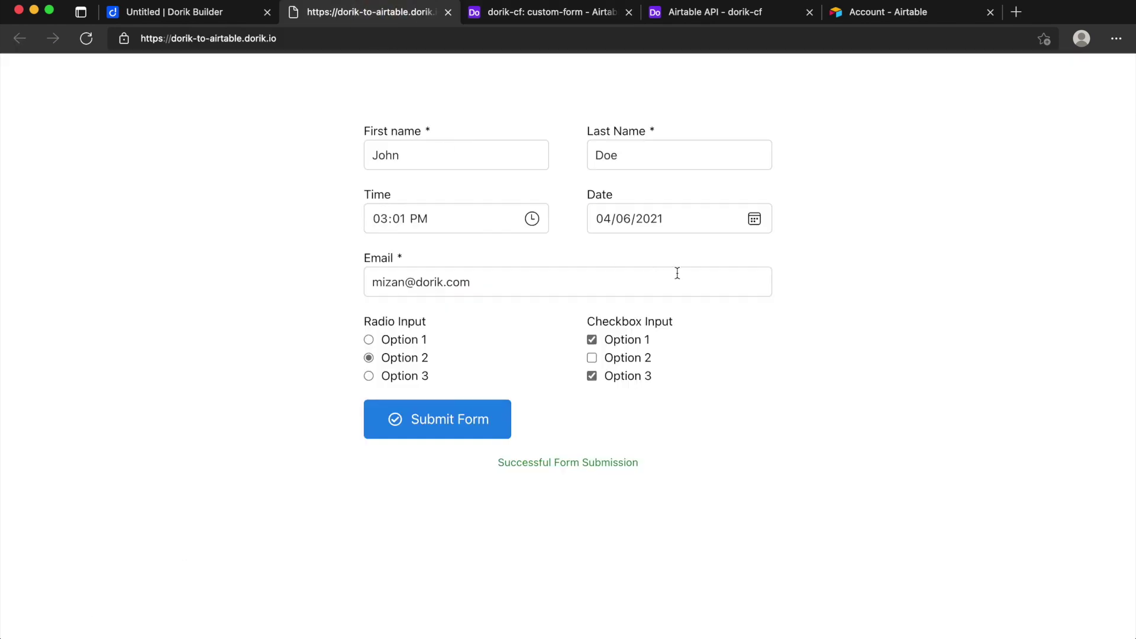
Step: Add a new Item 8 field to the custom form and expand its settings
{"action": "left_click", "coordinate": [188, 13]}
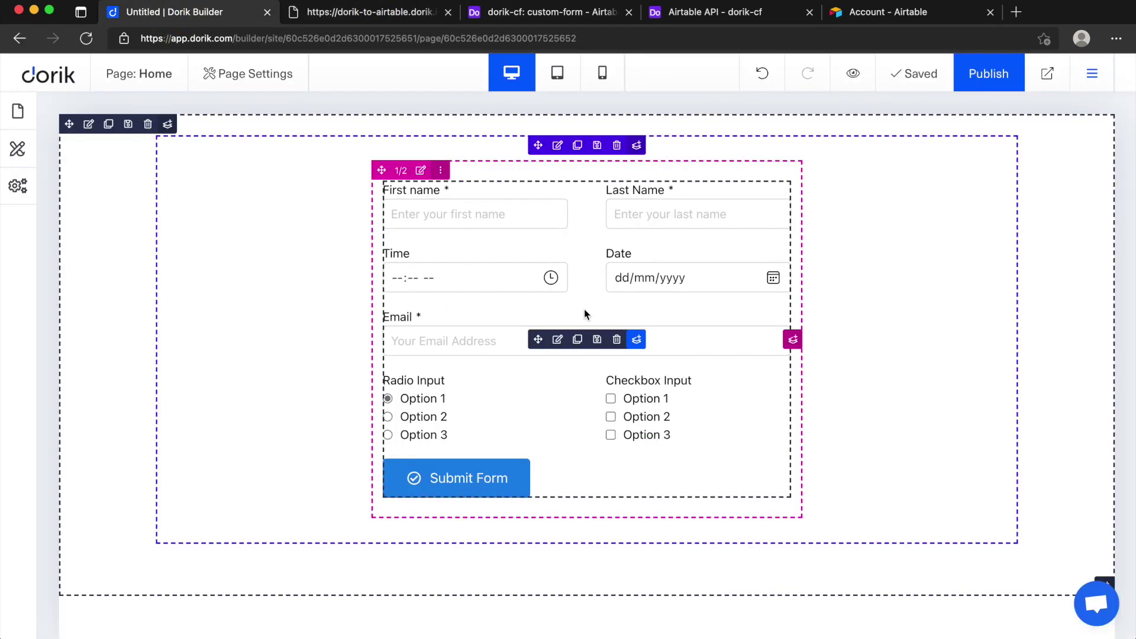
{"action": "left_click", "coordinate": [558, 339]}
{"action": "left_click", "coordinate": [332, 271]}
{"action": "scroll", "coordinate": [328, 325], "scroll_direction": "down", "scroll_amount": 5}
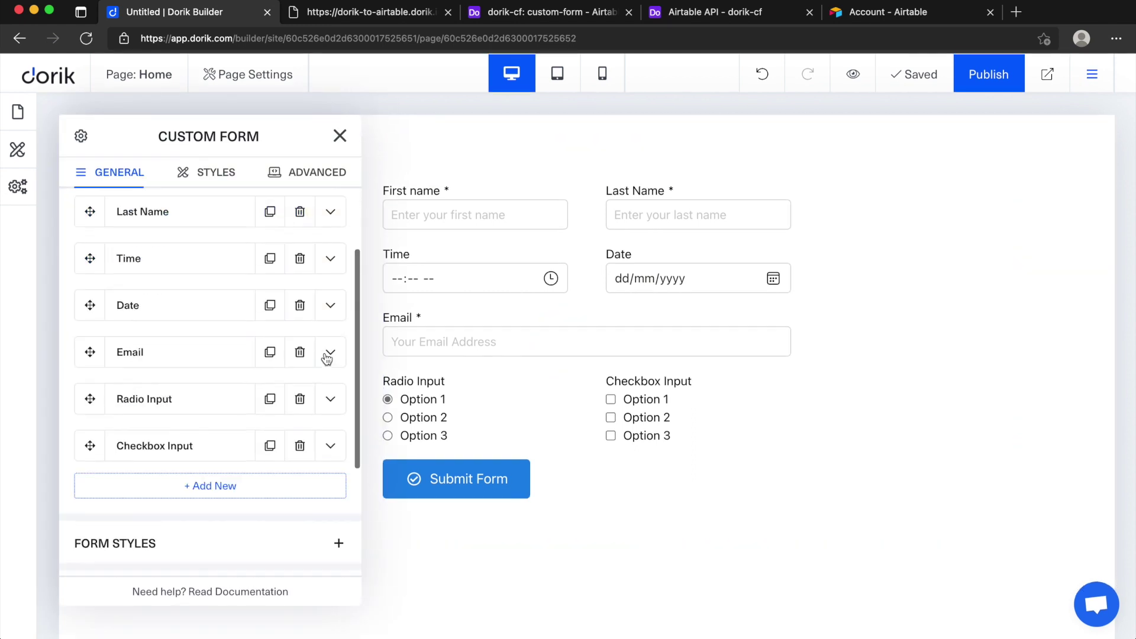
{"action": "left_click", "coordinate": [203, 305]}
{"action": "scroll", "coordinate": [304, 296], "scroll_direction": "down", "scroll_amount": 1}
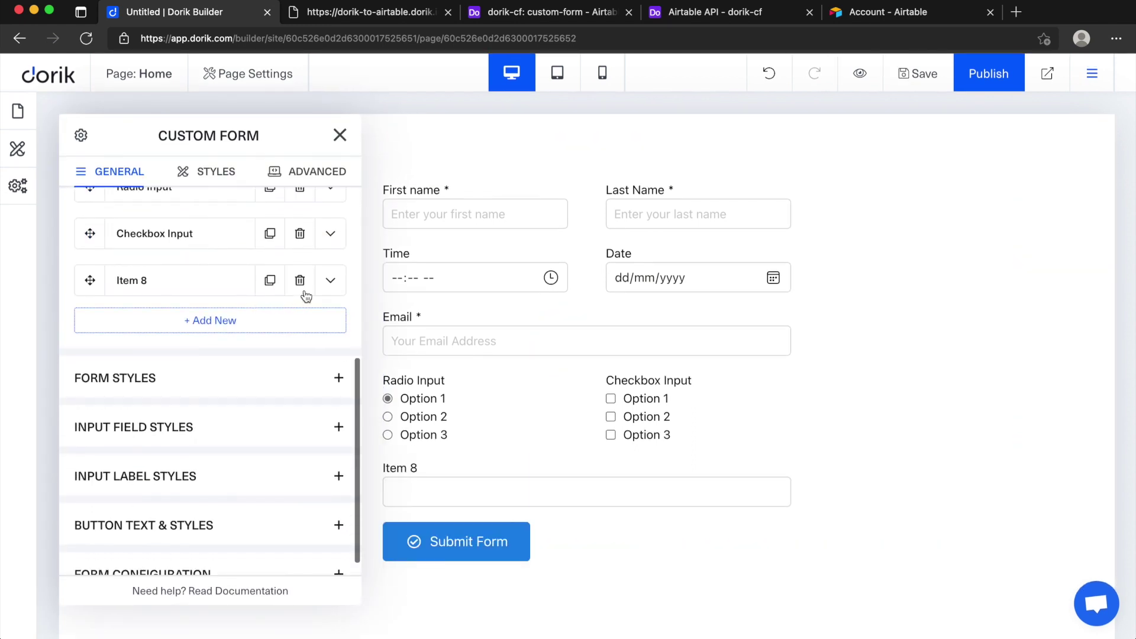
{"action": "left_click", "coordinate": [330, 278]}
{"action": "scroll", "coordinate": [231, 349], "scroll_direction": "down", "scroll_amount": 1}
{"action": "scroll", "coordinate": [231, 349], "scroll_direction": "down", "scroll_amount": 2}
Step: Change Item 8's type to Text Area and set its name attribute to Message
{"action": "left_click", "coordinate": [180, 236]}
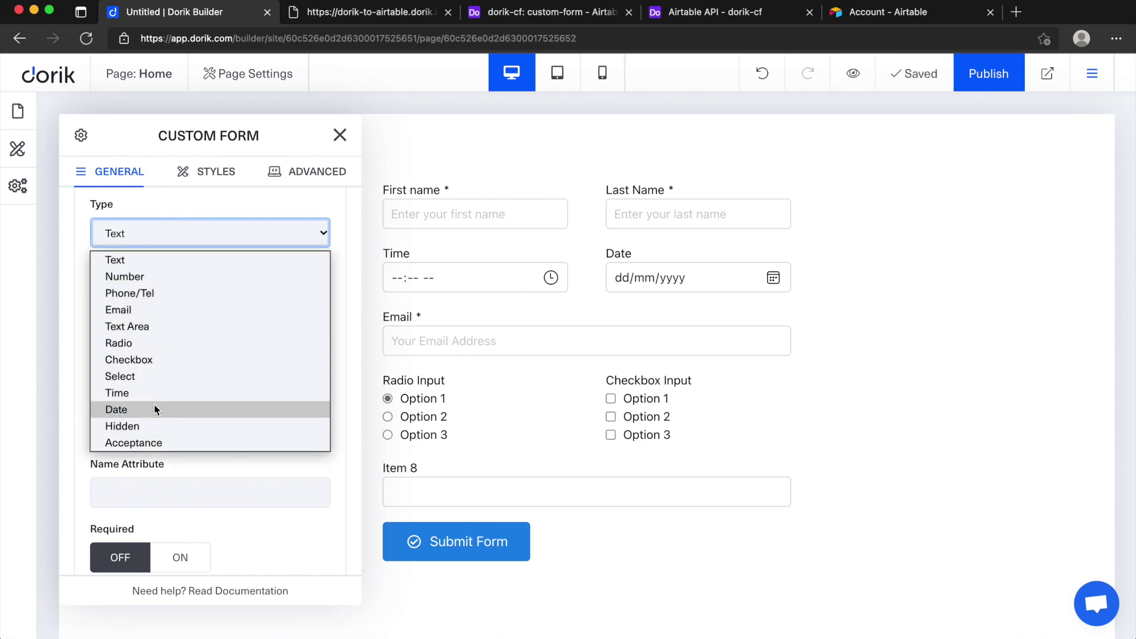
{"action": "left_click", "coordinate": [158, 330]}
{"action": "scroll", "coordinate": [177, 349], "scroll_direction": "down", "scroll_amount": 1}
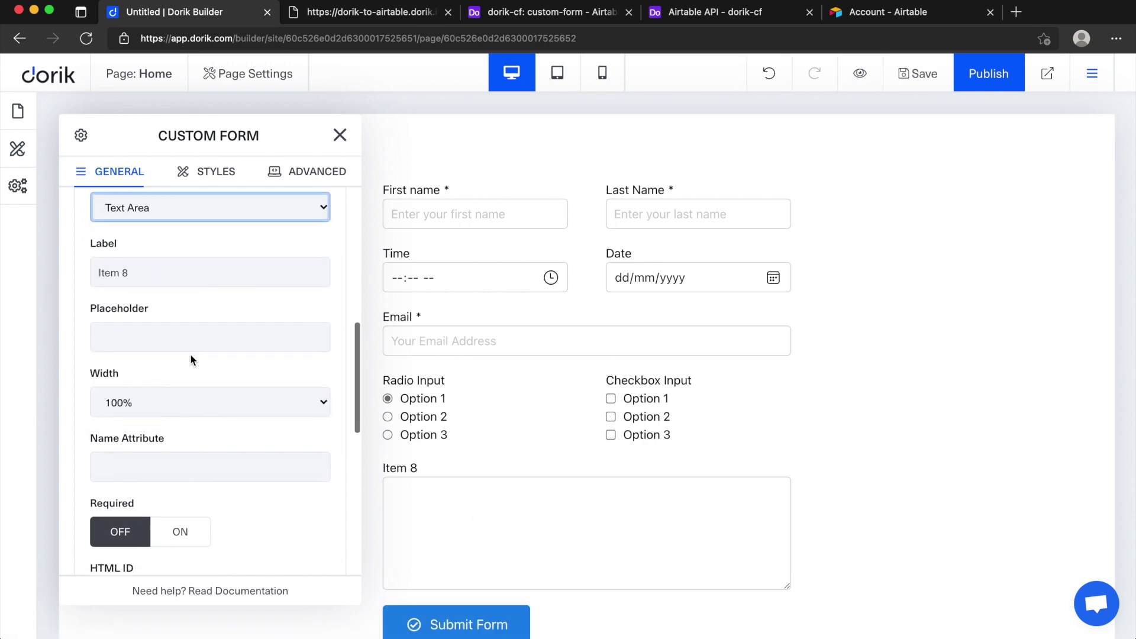
{"action": "scroll", "coordinate": [514, 436], "scroll_direction": "down", "scroll_amount": 2}
{"action": "scroll", "coordinate": [182, 457], "scroll_direction": "down", "scroll_amount": 2}
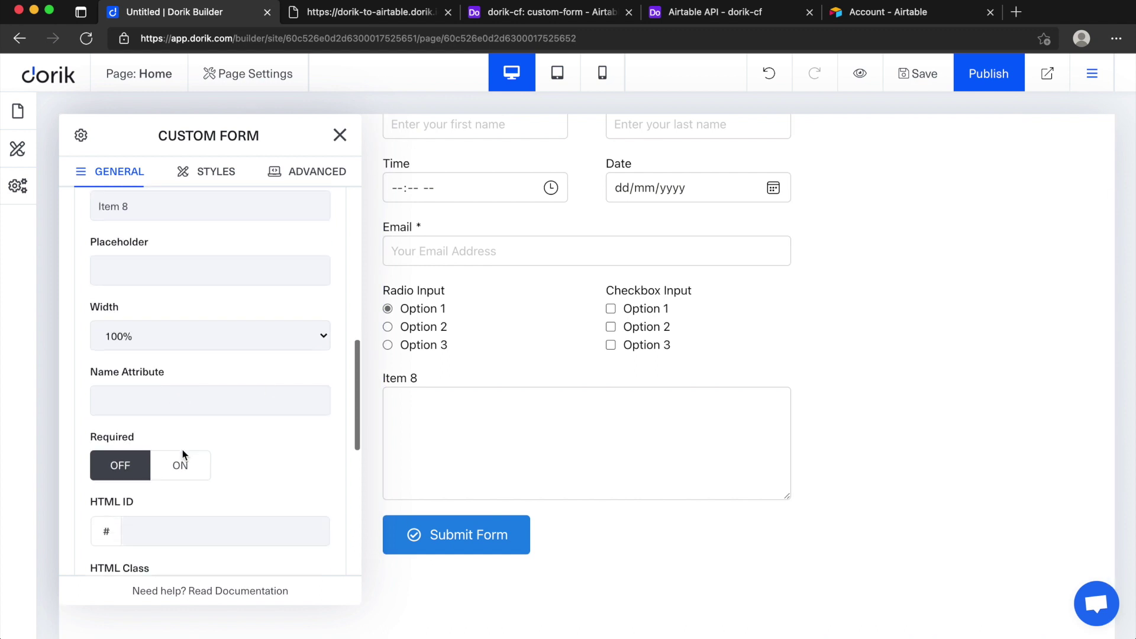
{"action": "left_click", "coordinate": [162, 395]}
{"action": "type", "text": "Message"}
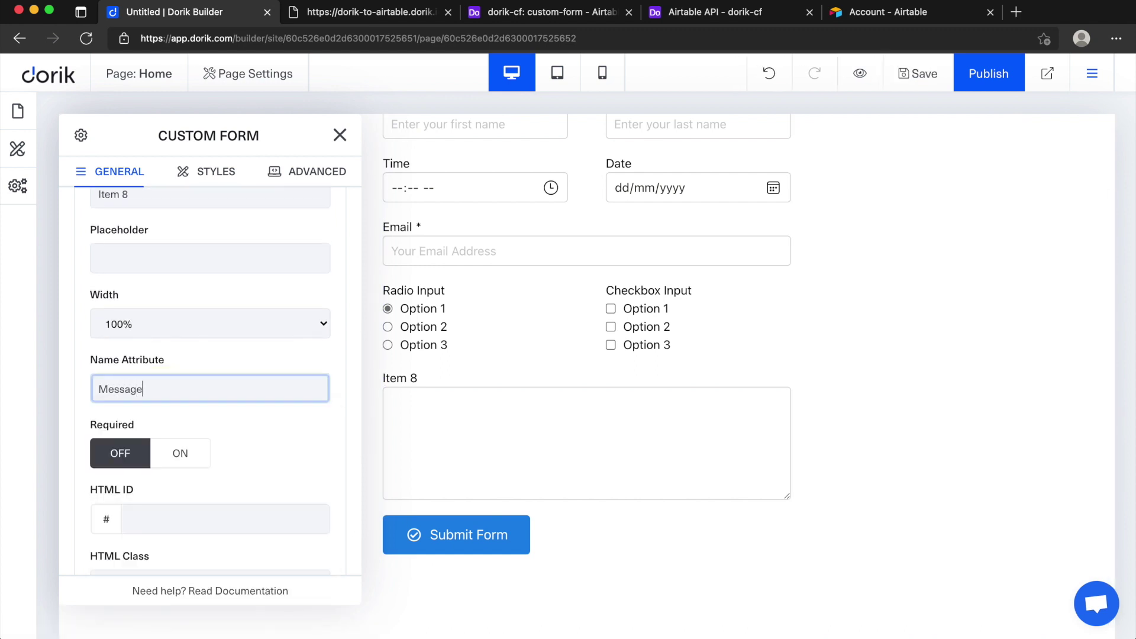
{"action": "scroll", "coordinate": [234, 408], "scroll_direction": "down", "scroll_amount": 3}
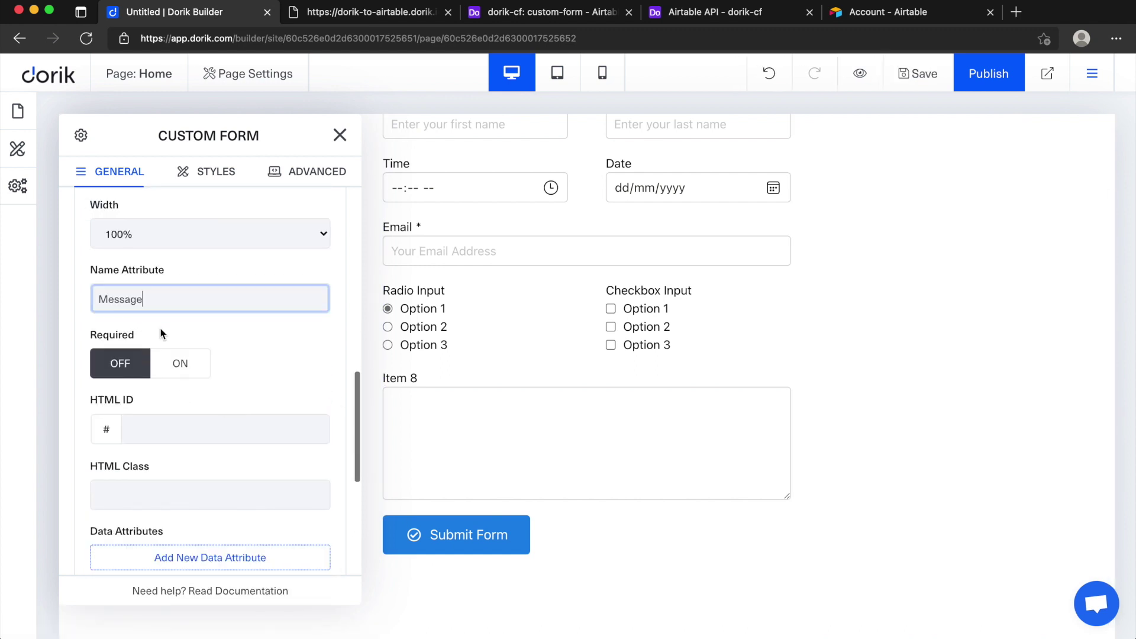
{"action": "scroll", "coordinate": [254, 373], "scroll_direction": "down", "scroll_amount": 3}
{"action": "scroll", "coordinate": [167, 370], "scroll_direction": "down", "scroll_amount": 5}
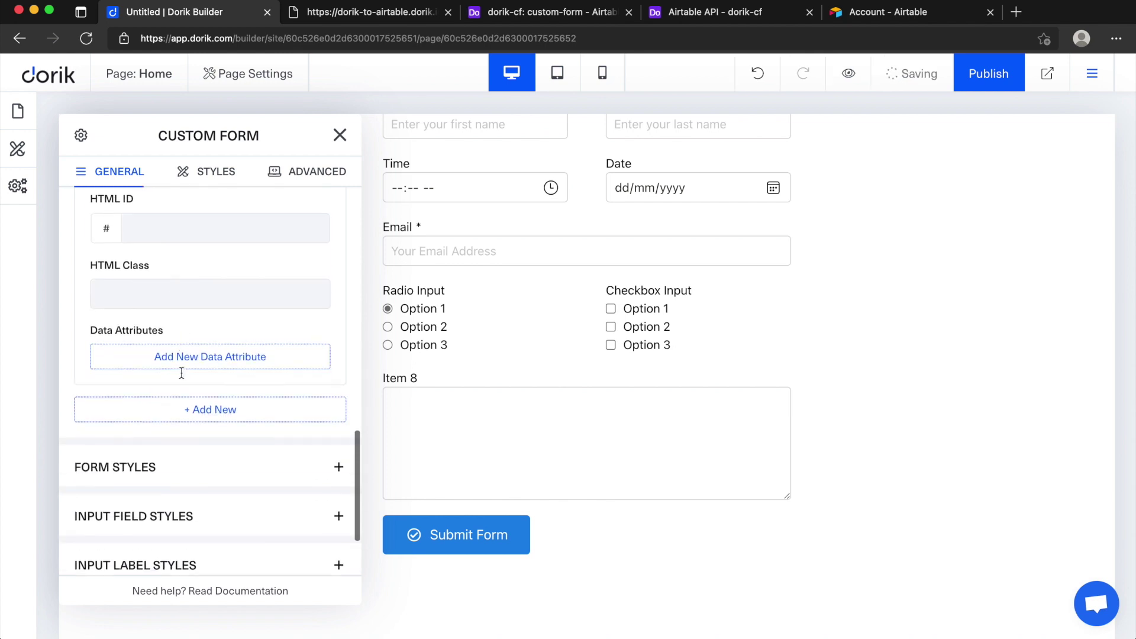
Step: Create a Long text column named Message in the custom-form table
{"action": "left_click", "coordinate": [341, 135]}
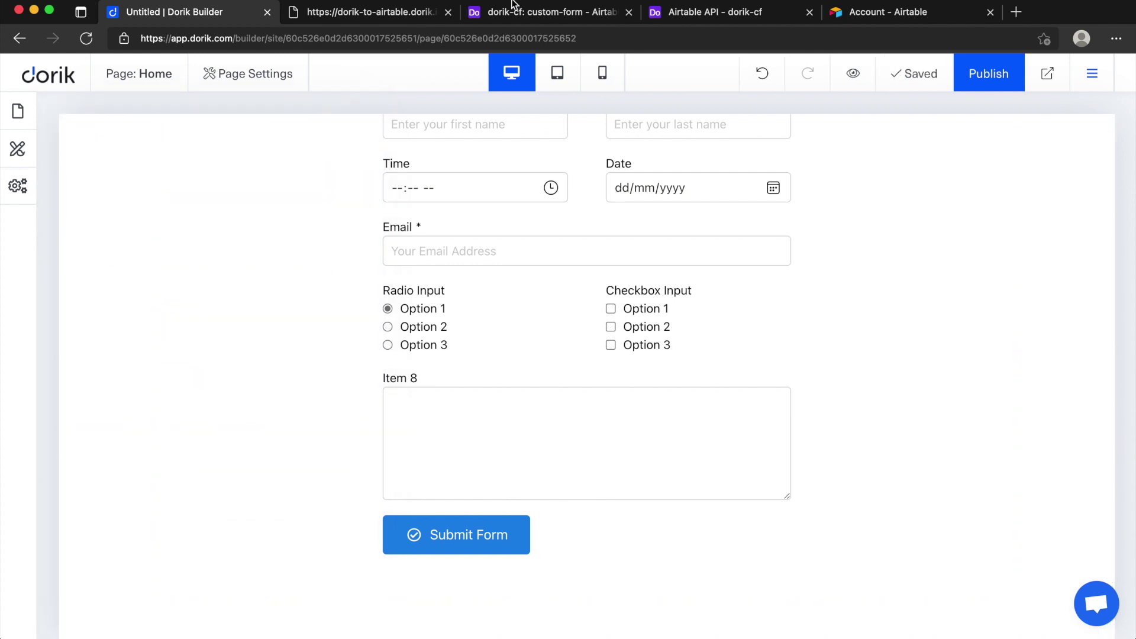
{"action": "left_click", "coordinate": [532, 12]}
{"action": "left_click", "coordinate": [1059, 157]}
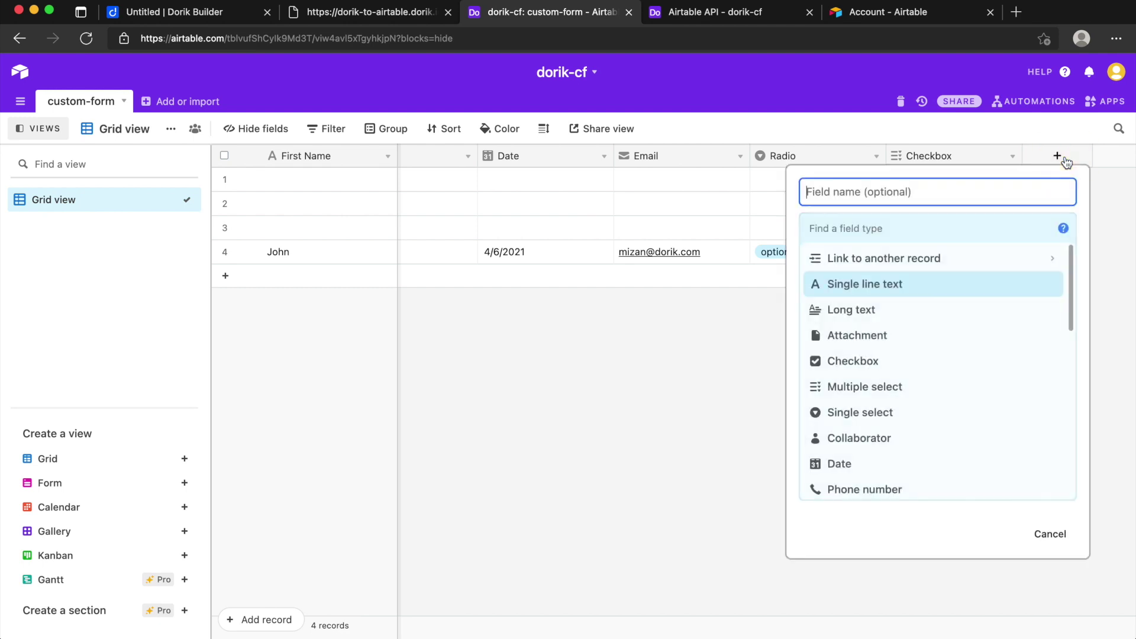
{"action": "type", "text": "Message"}
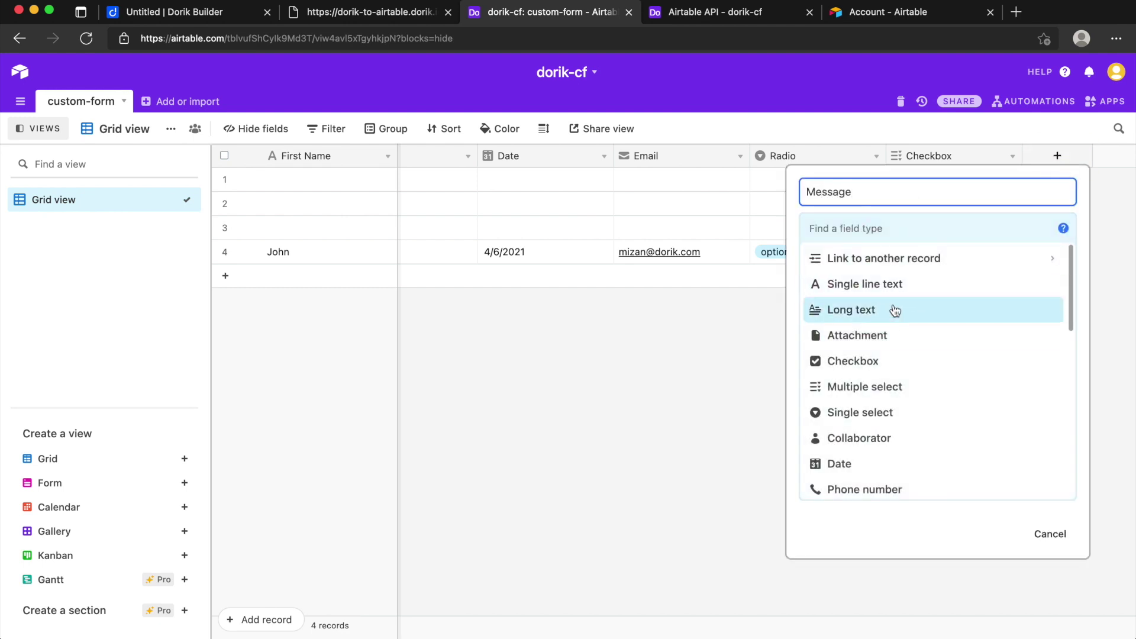
{"action": "left_click", "coordinate": [894, 310]}
{"action": "left_click", "coordinate": [1048, 352]}
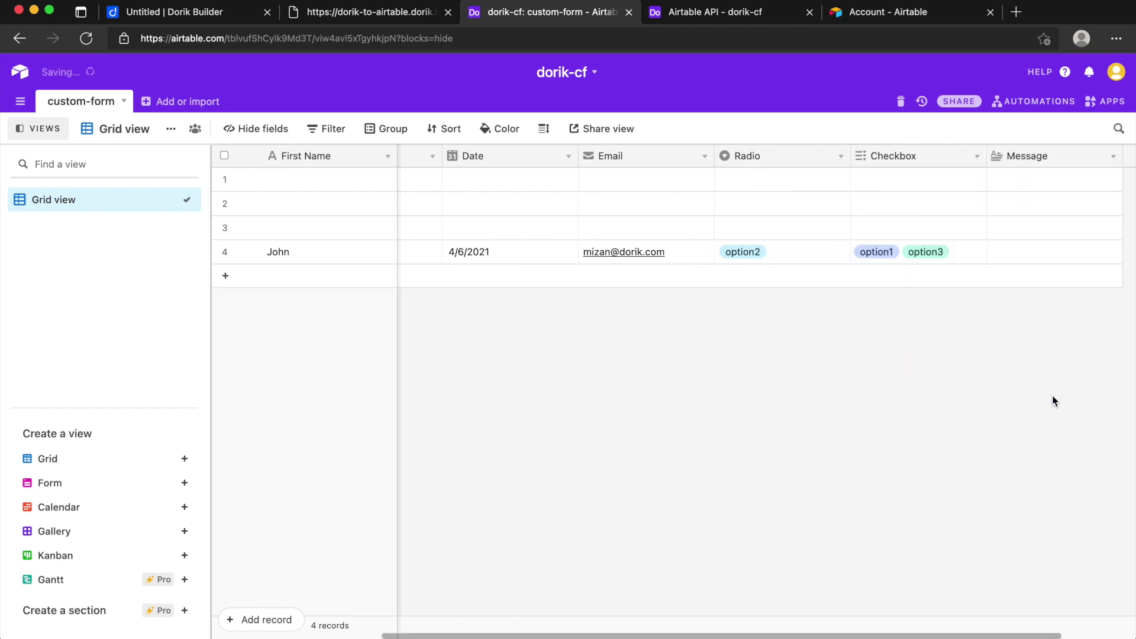
Step: Publish the updated Dorik site and reload the live form page
{"action": "left_click", "coordinate": [218, 12]}
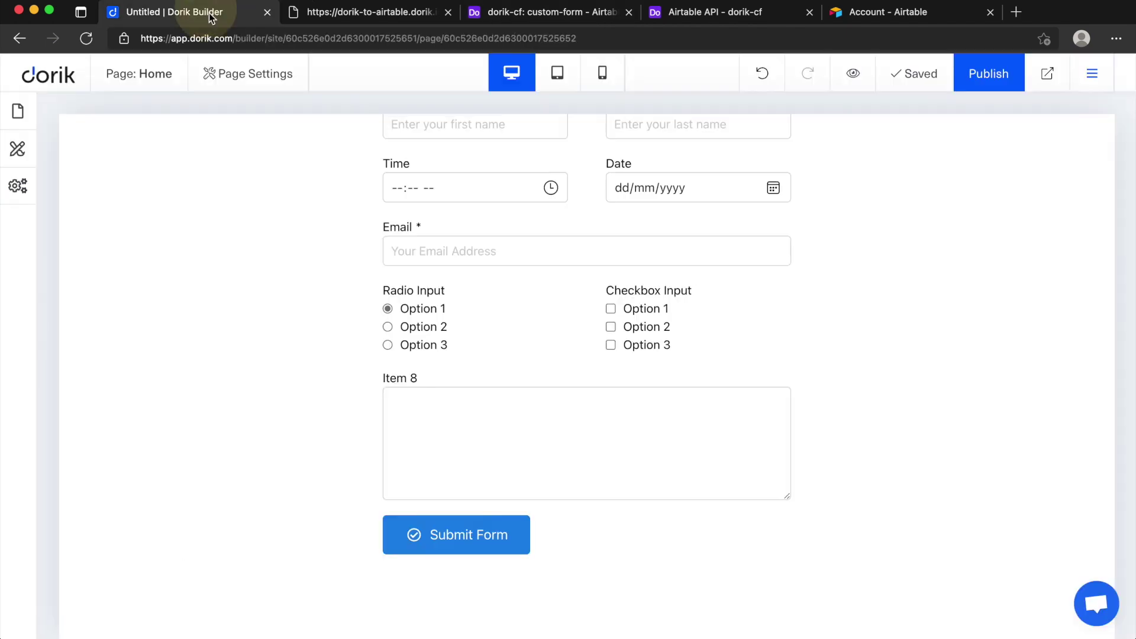
{"action": "left_click", "coordinate": [986, 79]}
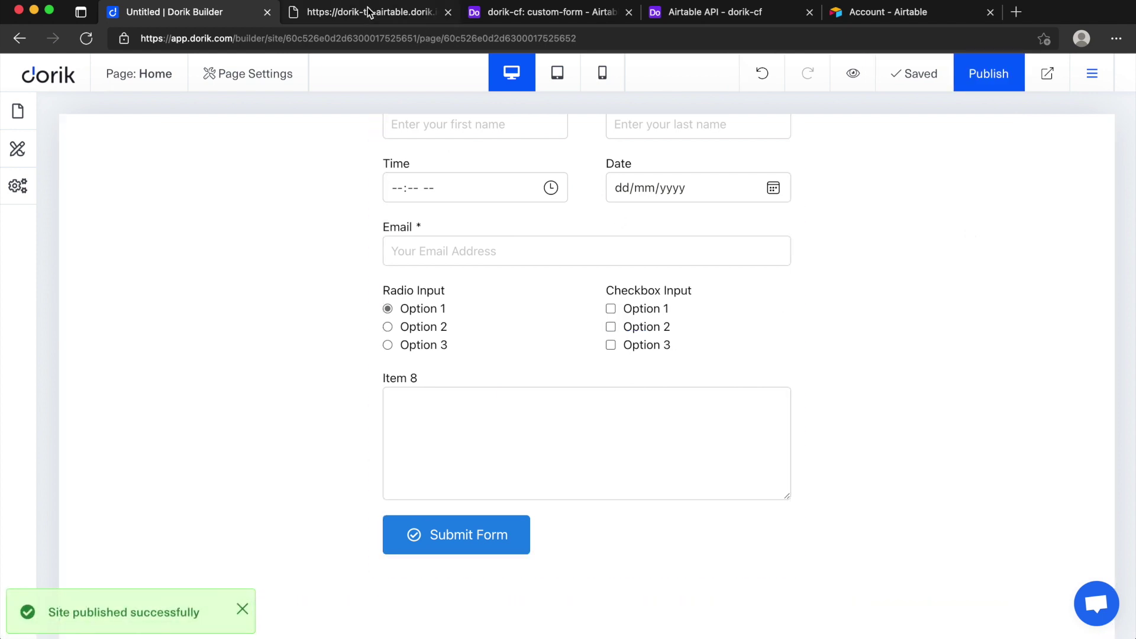
{"action": "left_click", "coordinate": [392, 21]}
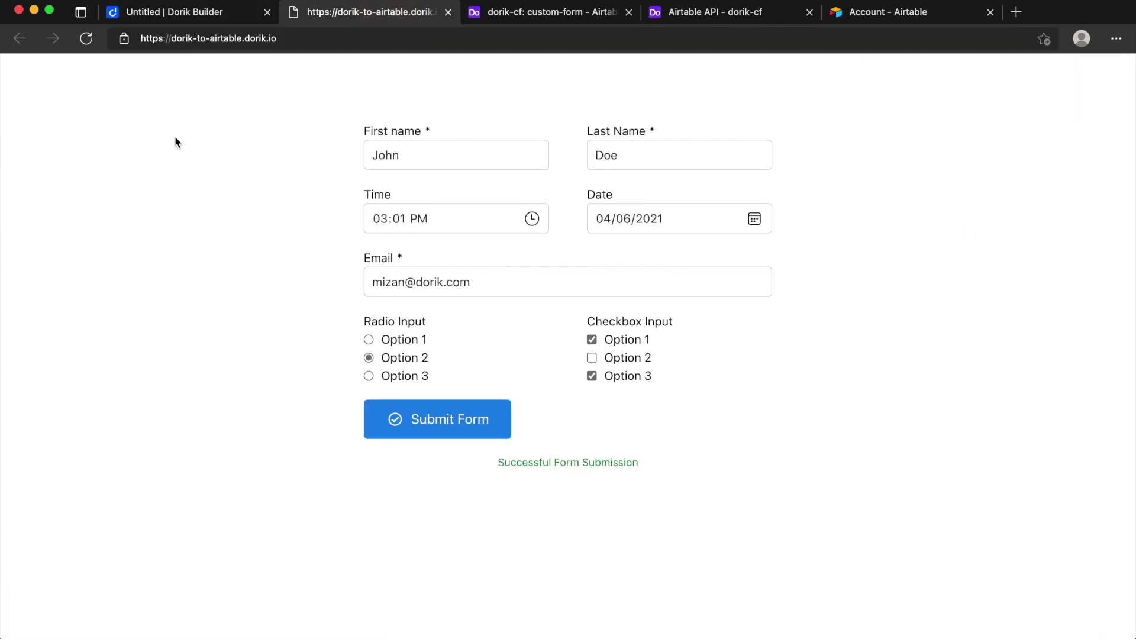
{"action": "key", "text": "super+r"}
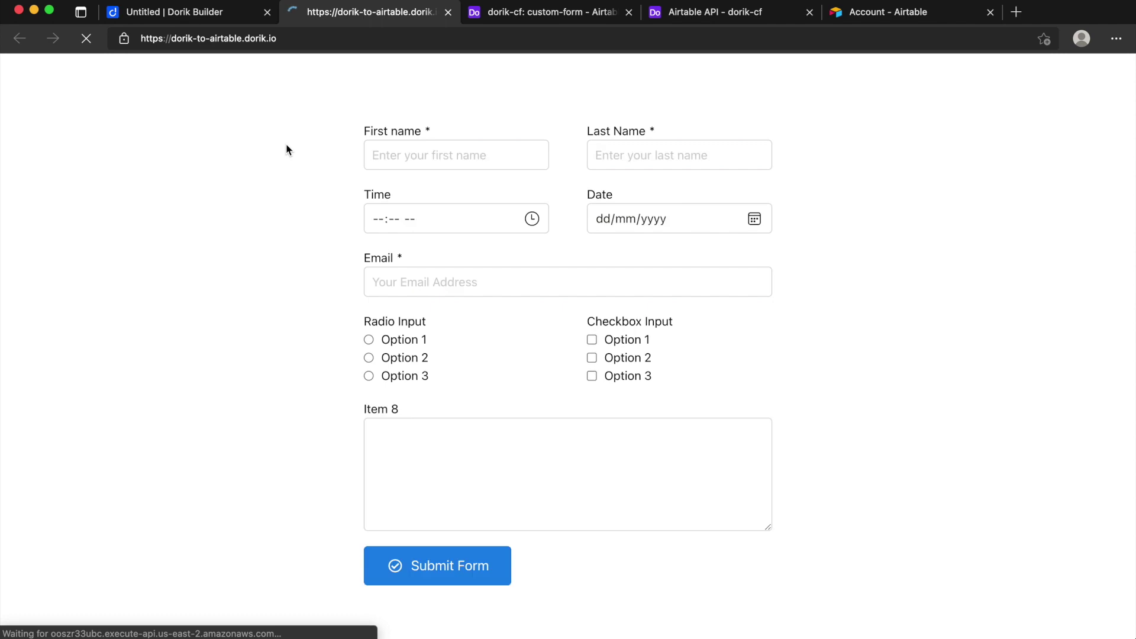
Step: Autofill the saved contact details, enter time 02:01 PM and pick date 30 June 2021
{"action": "left_click", "coordinate": [421, 146]}
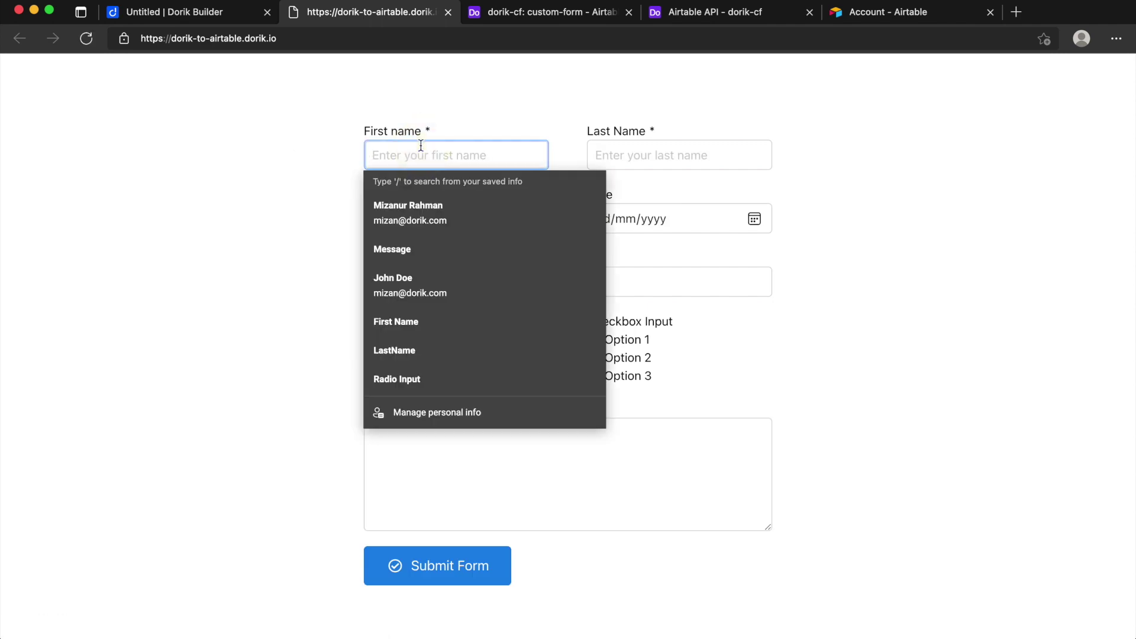
{"action": "left_click", "coordinate": [419, 272]}
{"action": "left_click", "coordinate": [145, 204]}
{"action": "left_click", "coordinate": [380, 223]}
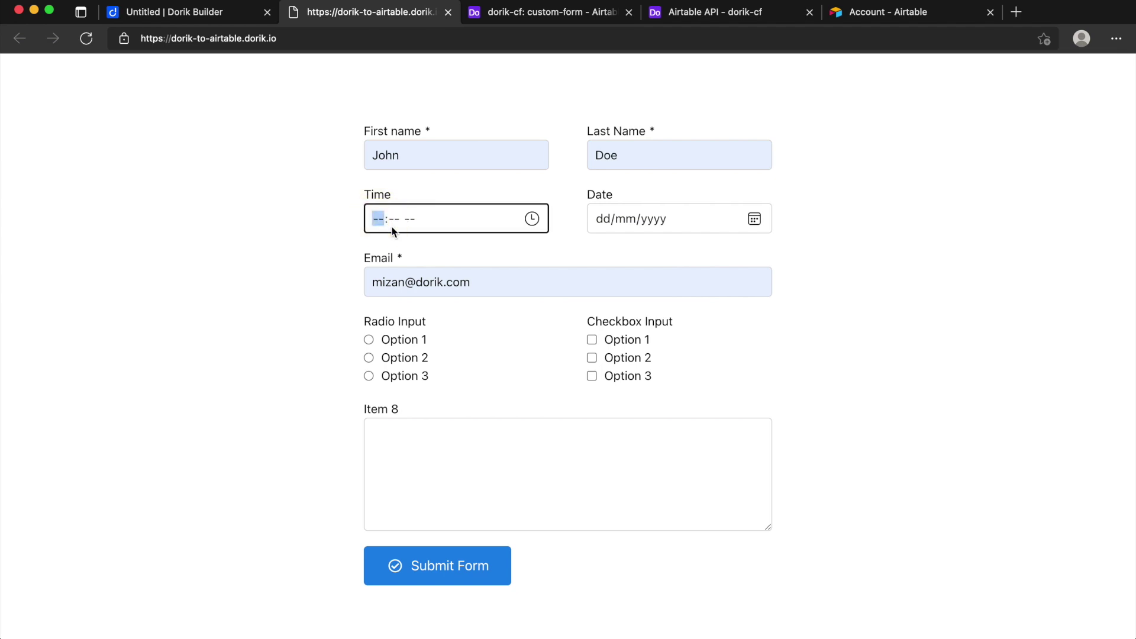
{"action": "type", "text": "0201p"}
{"action": "left_click", "coordinate": [761, 218]}
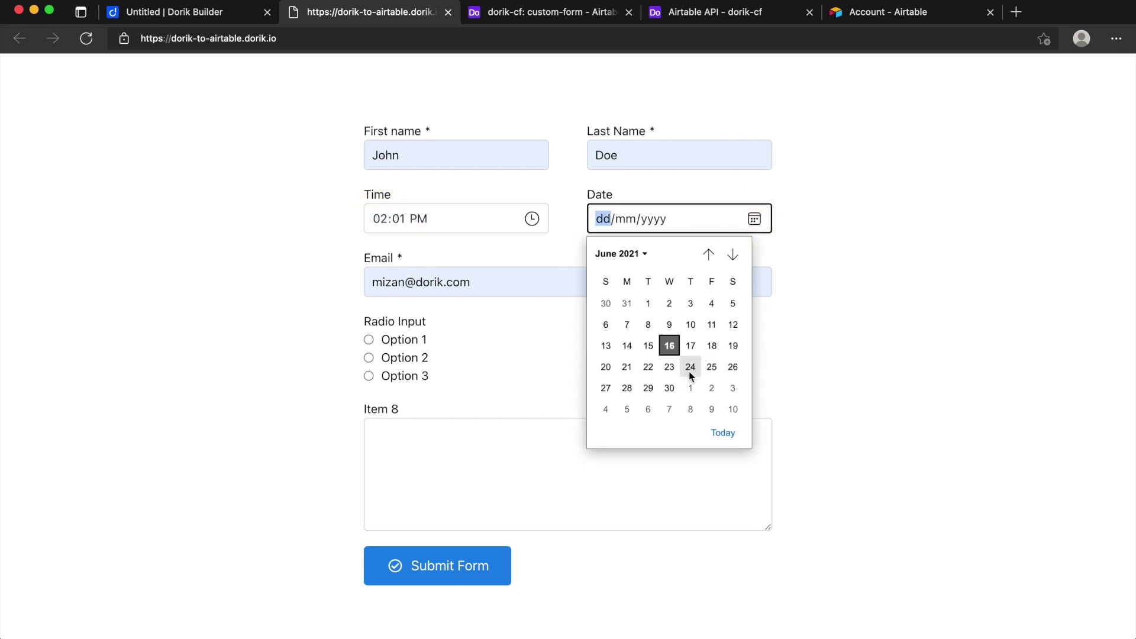
{"action": "left_click", "coordinate": [670, 383]}
{"action": "left_click", "coordinate": [853, 342]}
Step: Choose radio Option 3, tick checkboxes 2 and 3, write 'Here is our message', and submit
{"action": "scroll", "coordinate": [852, 341], "scroll_direction": "down", "scroll_amount": 1}
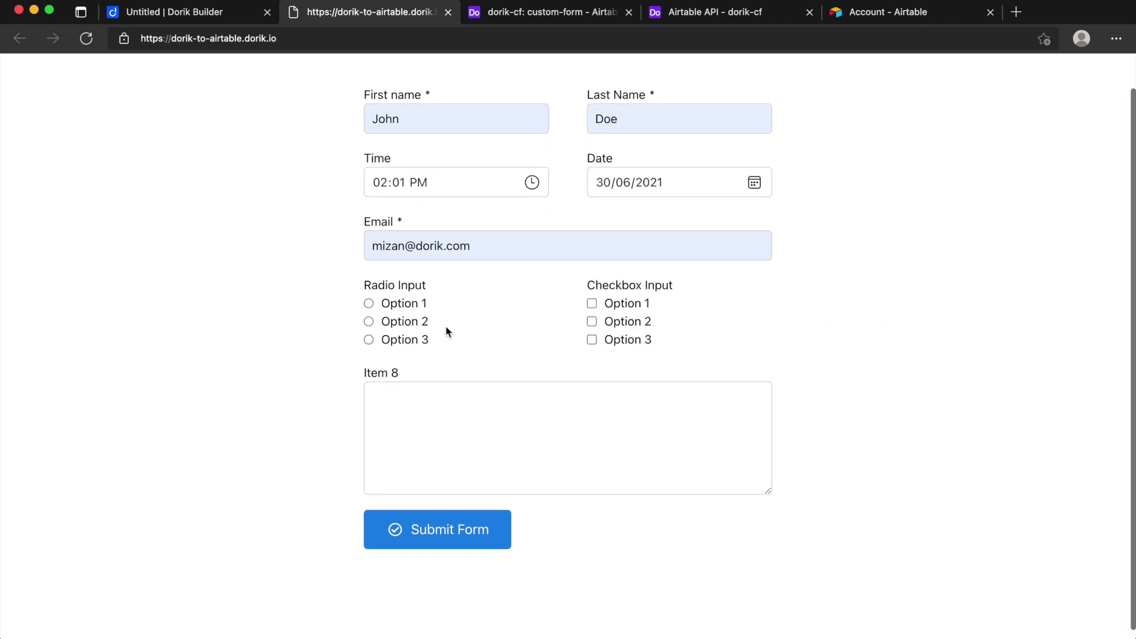
{"action": "left_click", "coordinate": [370, 341]}
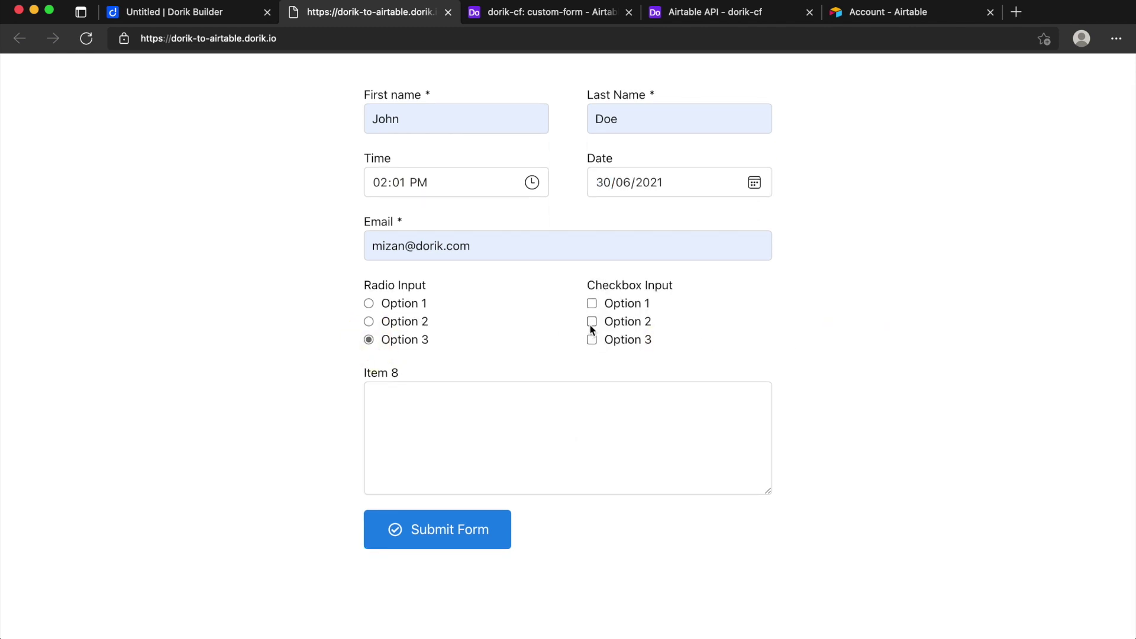
{"action": "left_click", "coordinate": [592, 341]}
{"action": "left_click", "coordinate": [530, 437]}
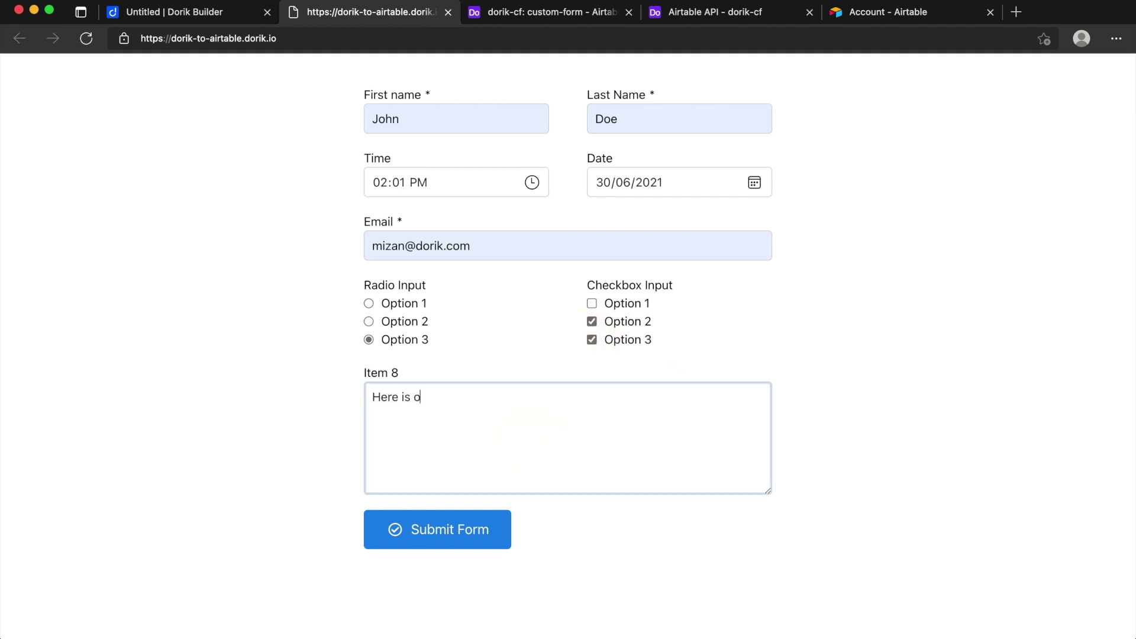
{"action": "type", "text": "Here is our message"}
{"action": "left_click", "coordinate": [430, 546]}
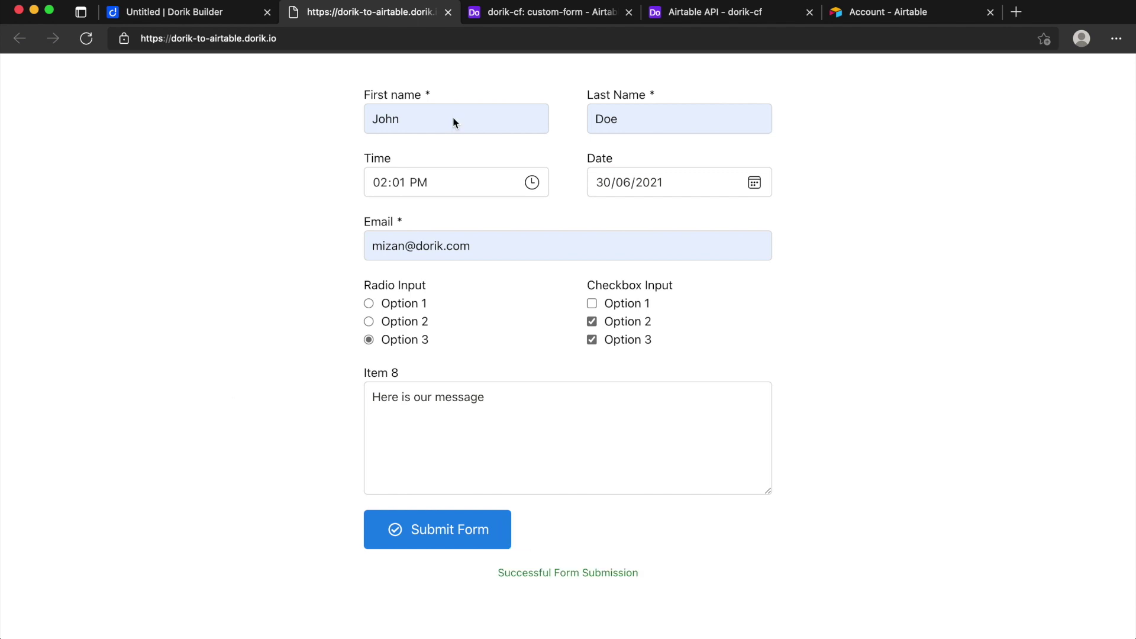
{"action": "left_click", "coordinate": [507, 19]}
Step: Check record 5's columns for the 14:01 time and new message, then return to Dorik
{"action": "scroll", "coordinate": [525, 282], "scroll_direction": "right", "scroll_amount": 4}
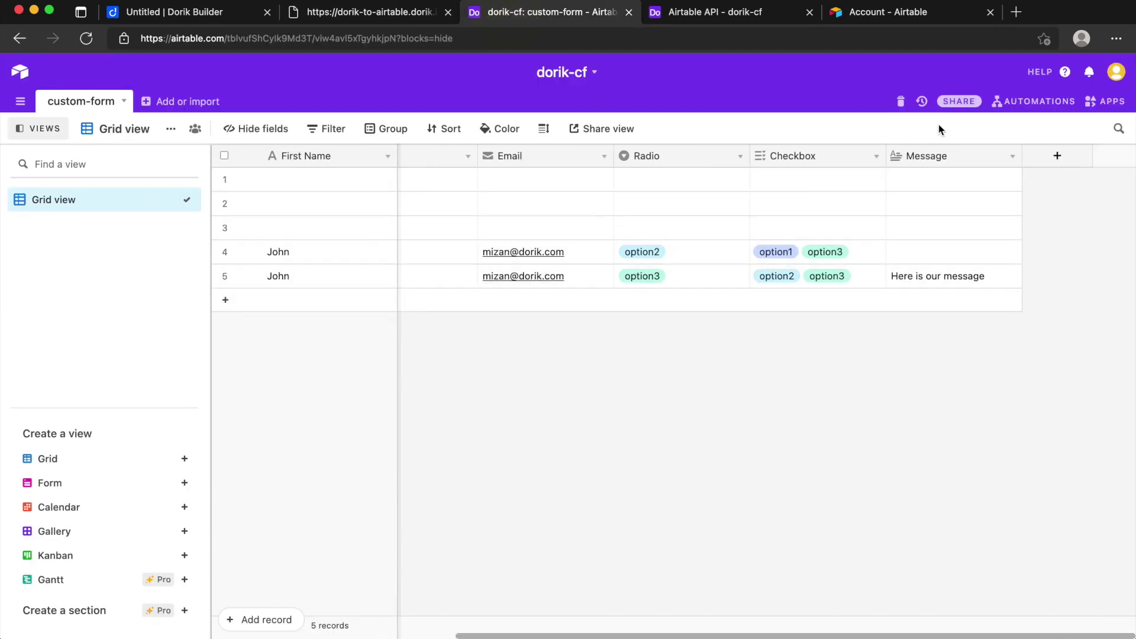
{"action": "scroll", "coordinate": [858, 273], "scroll_direction": "left", "scroll_amount": 5}
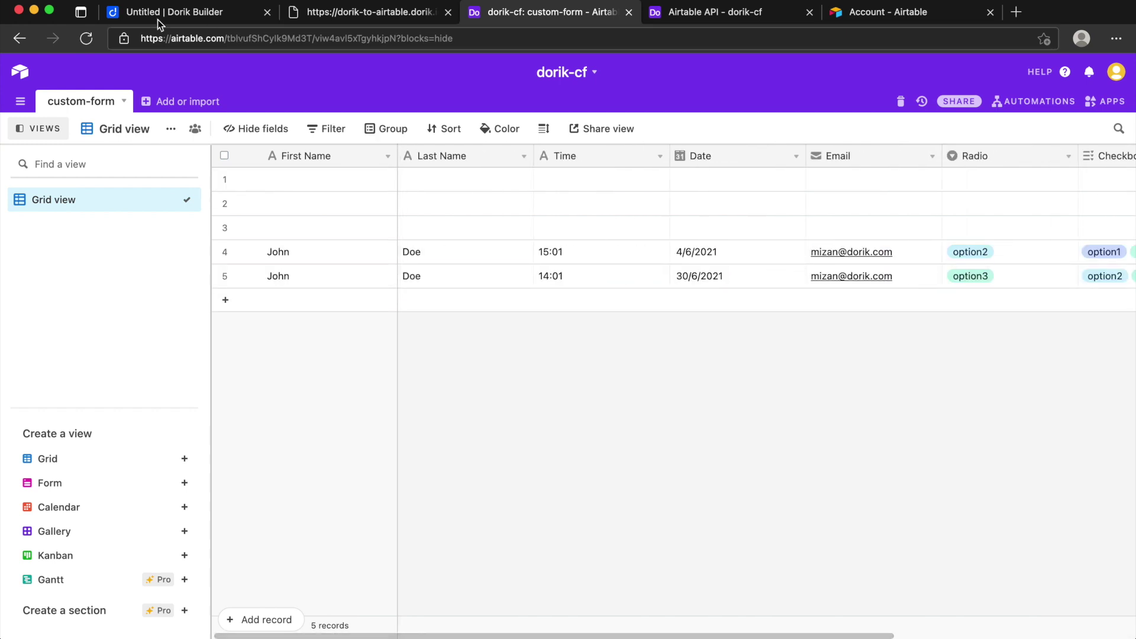
{"action": "left_click", "coordinate": [175, 13]}
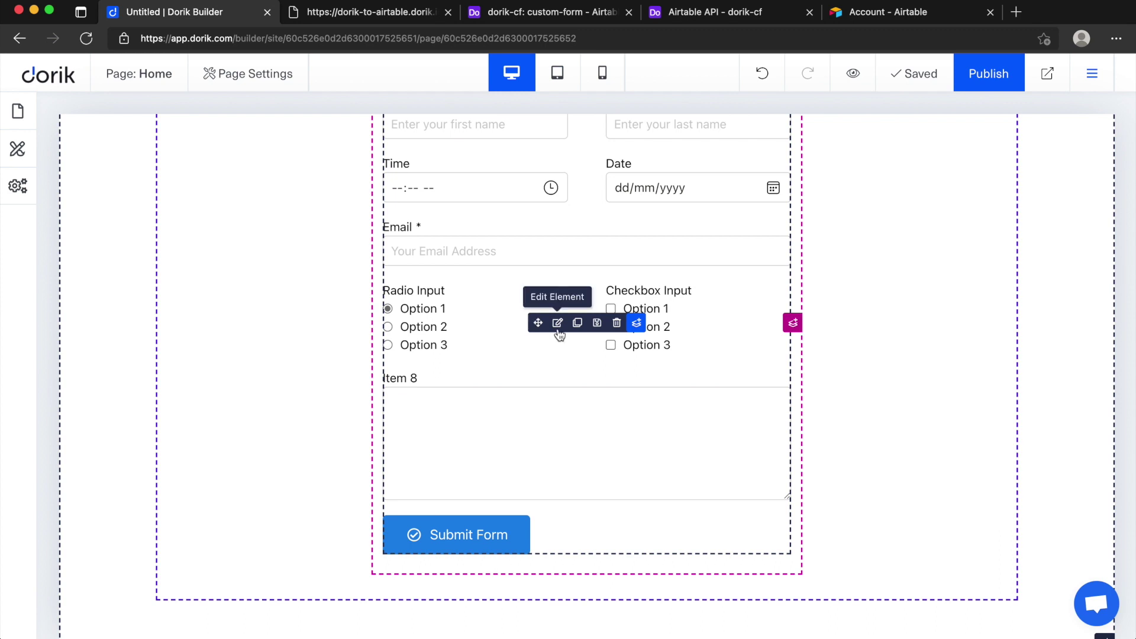
Step: Open the custom form's settings and inspect the Last Name field's Name Attribute
{"action": "left_click", "coordinate": [558, 323]}
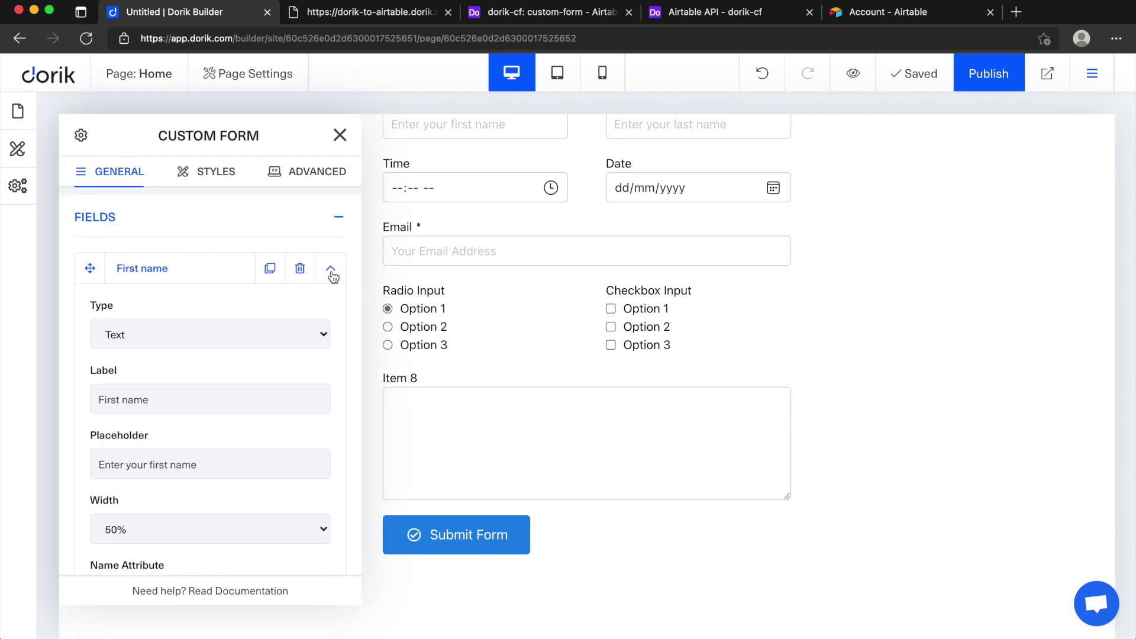
{"action": "left_click", "coordinate": [331, 271]}
{"action": "scroll", "coordinate": [260, 317], "scroll_direction": "down", "scroll_amount": 1}
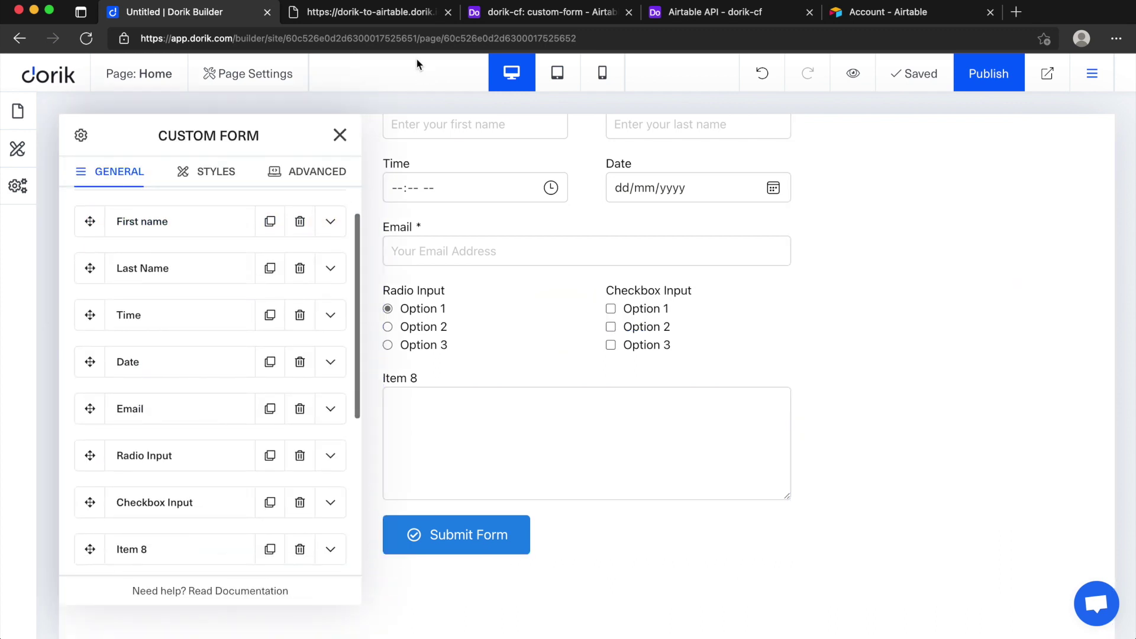
{"action": "left_click", "coordinate": [330, 270]}
{"action": "scroll", "coordinate": [255, 382], "scroll_direction": "down", "scroll_amount": 4}
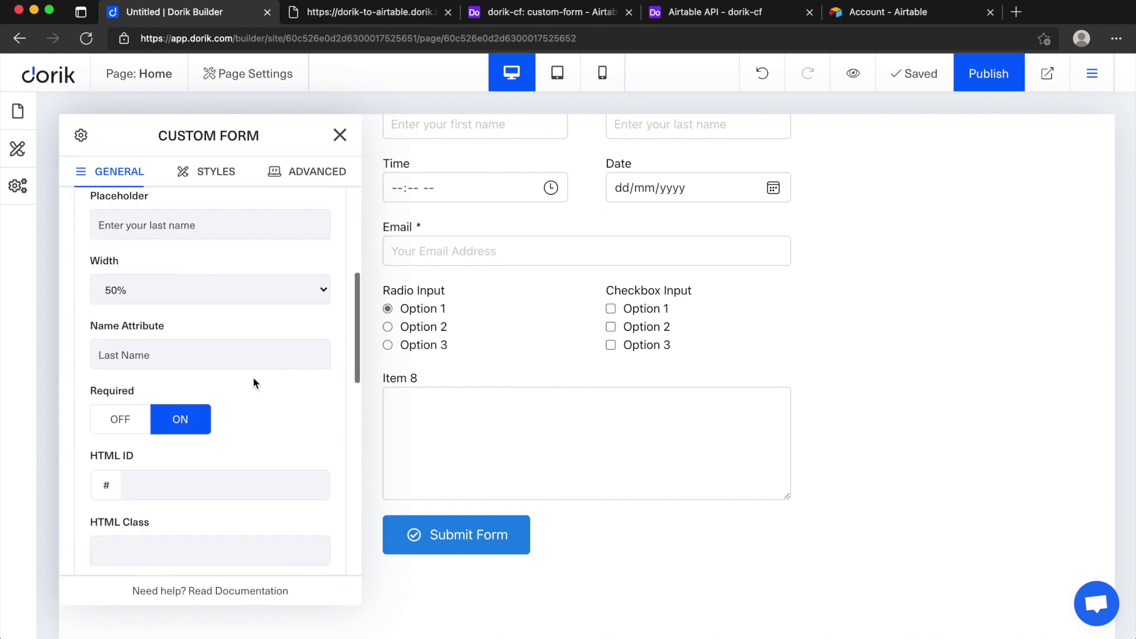
{"action": "left_click_drag", "start_coordinate": [175, 355], "coordinate": [71, 358]}
{"action": "left_click", "coordinate": [373, 14]}
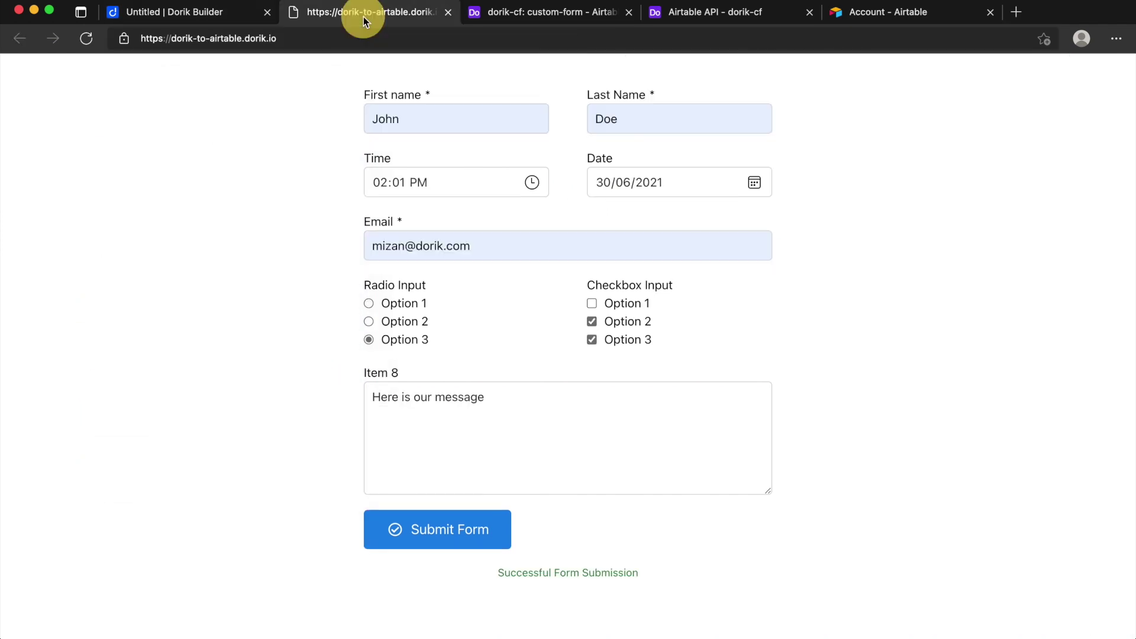
Step: View the Airtable custom-form grid showing both submitted records
{"action": "left_click", "coordinate": [519, 15]}
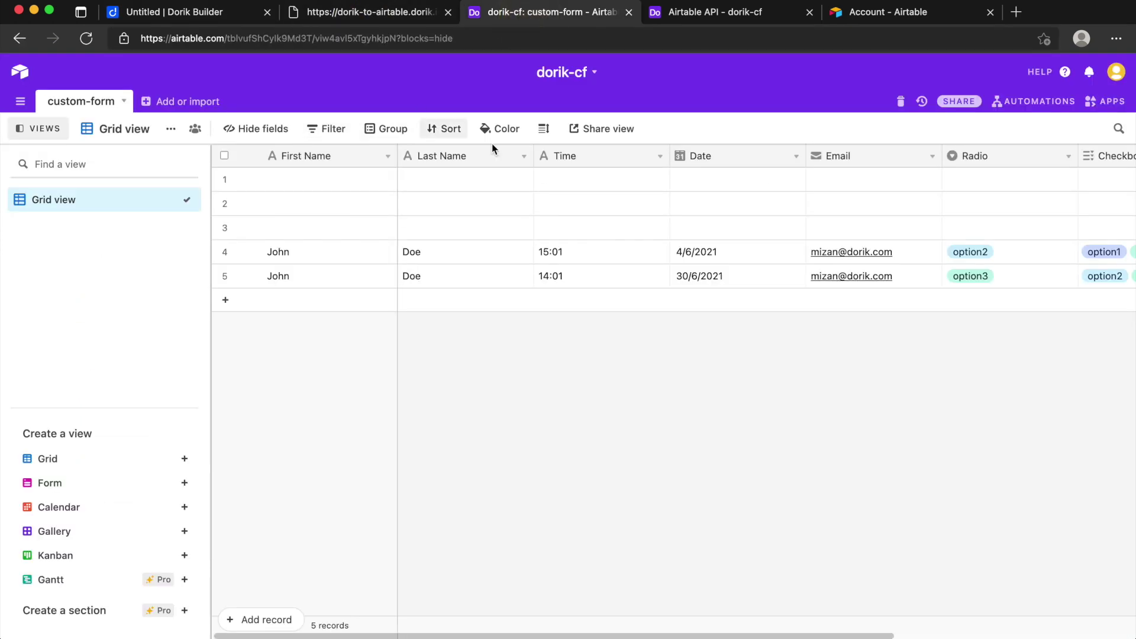